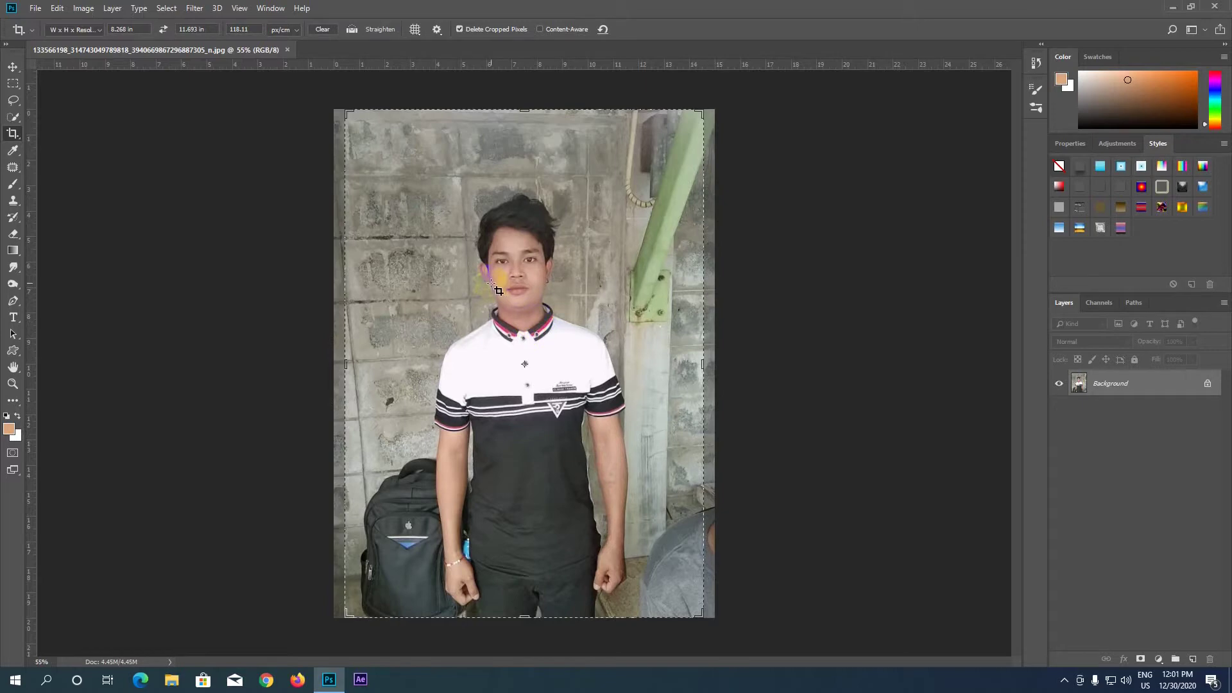
- Set the Crop tool's size to 1.2 in wide by 1.5 in high
scroll(515, 294, "up", 2)
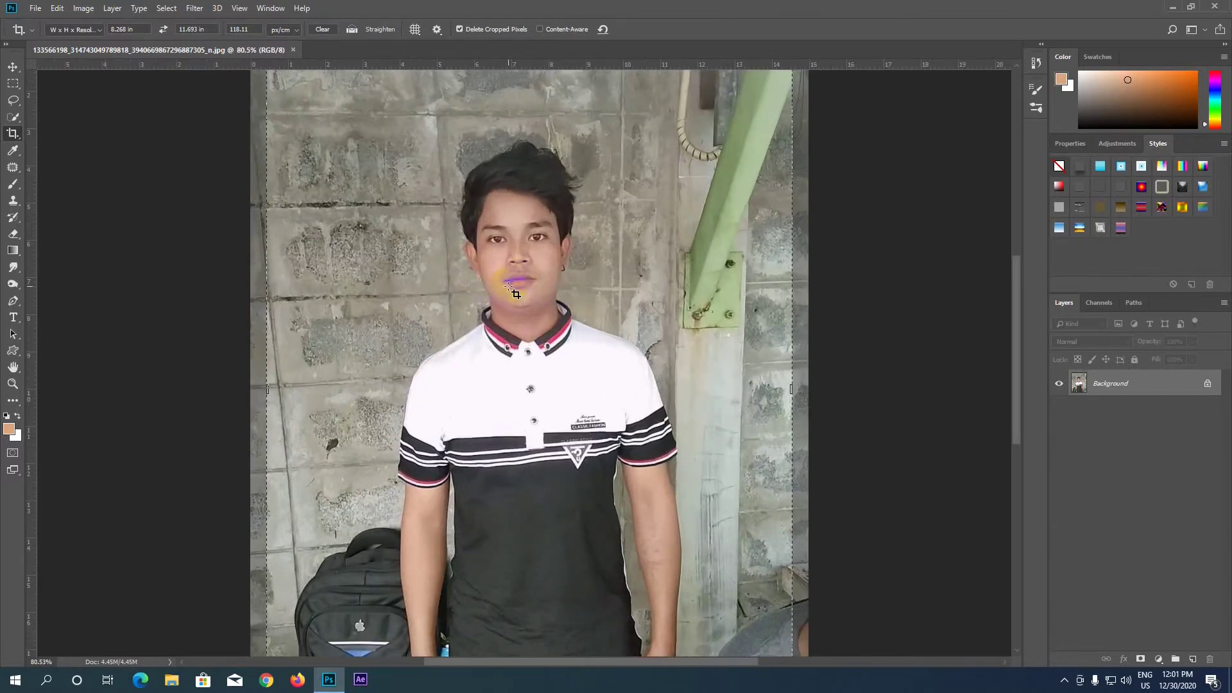
scroll(516, 294, "down", 1)
scroll(443, 226, "down", 1)
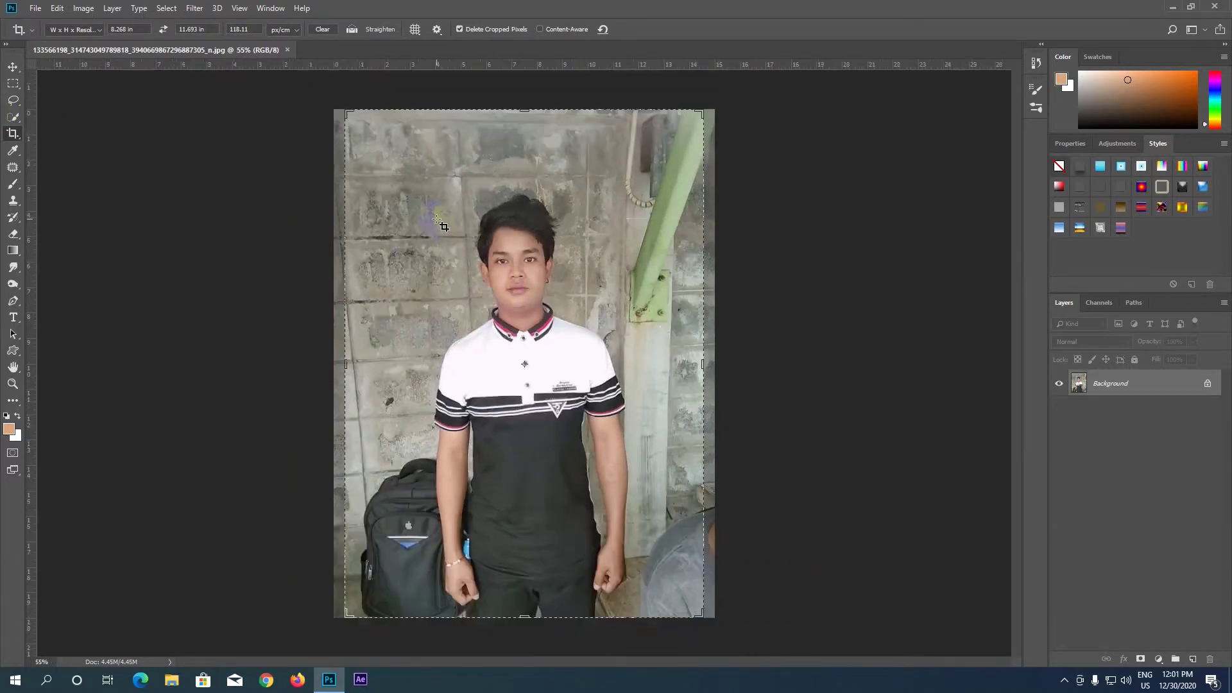
left_click(14, 136)
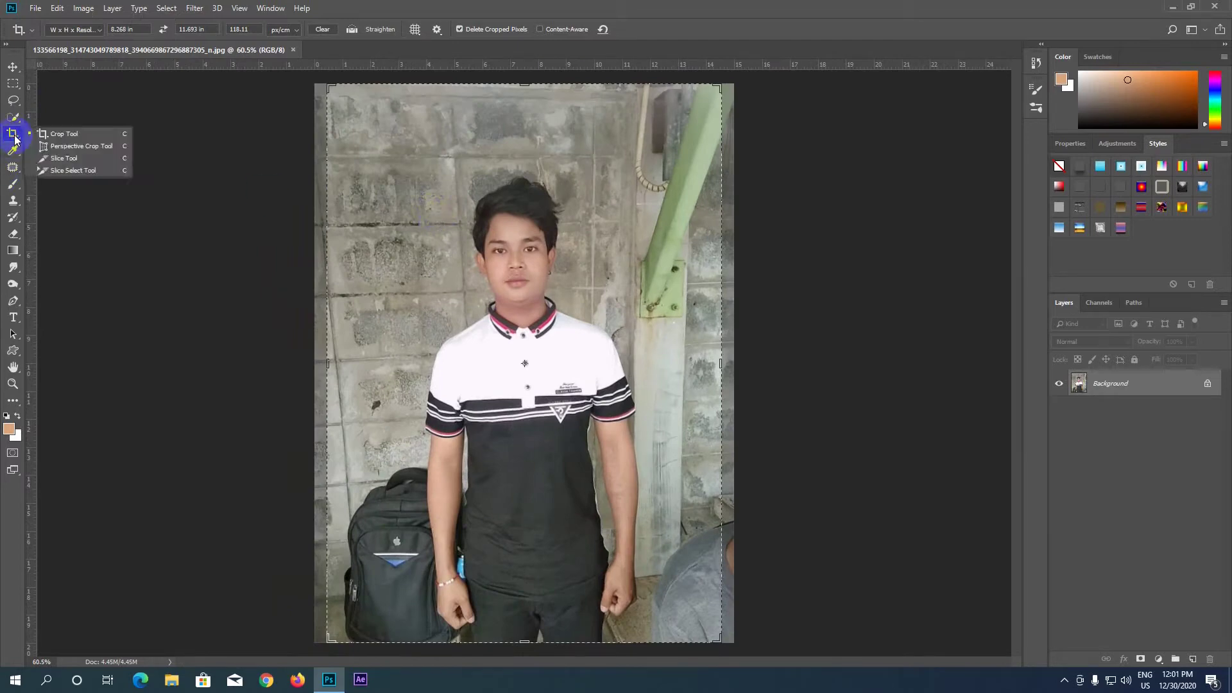
left_click(14, 133)
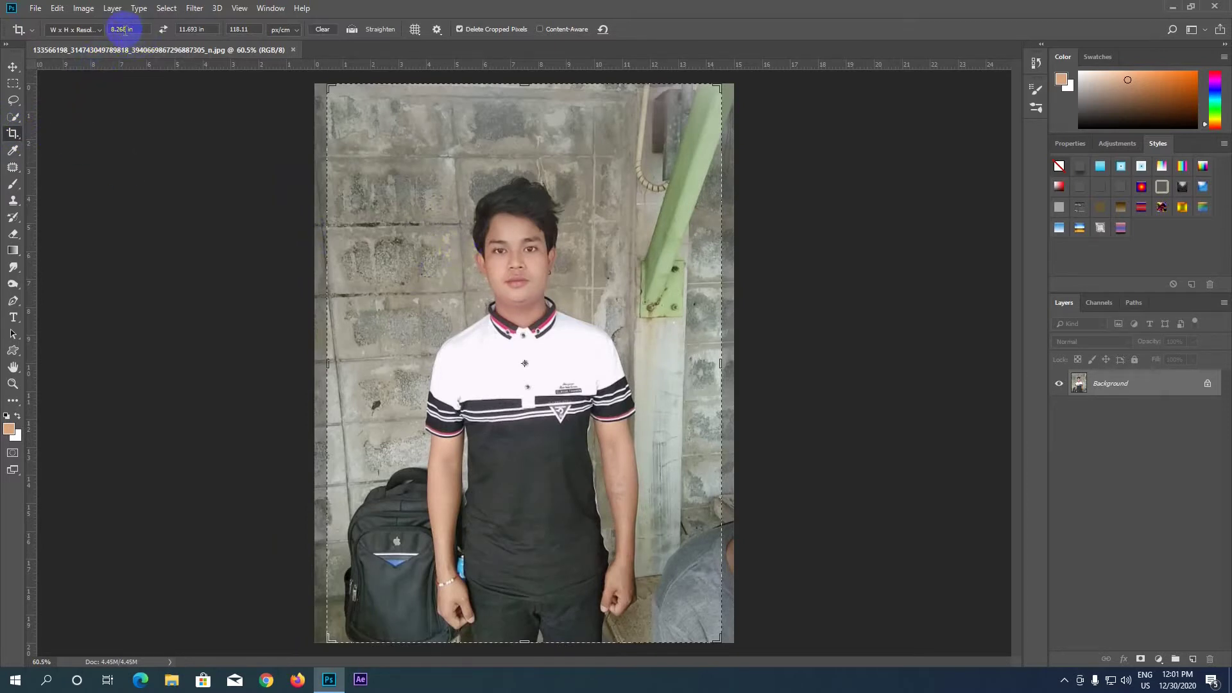
left_click_drag(126, 30, 108, 32)
type("1.")
key("BackSpace")
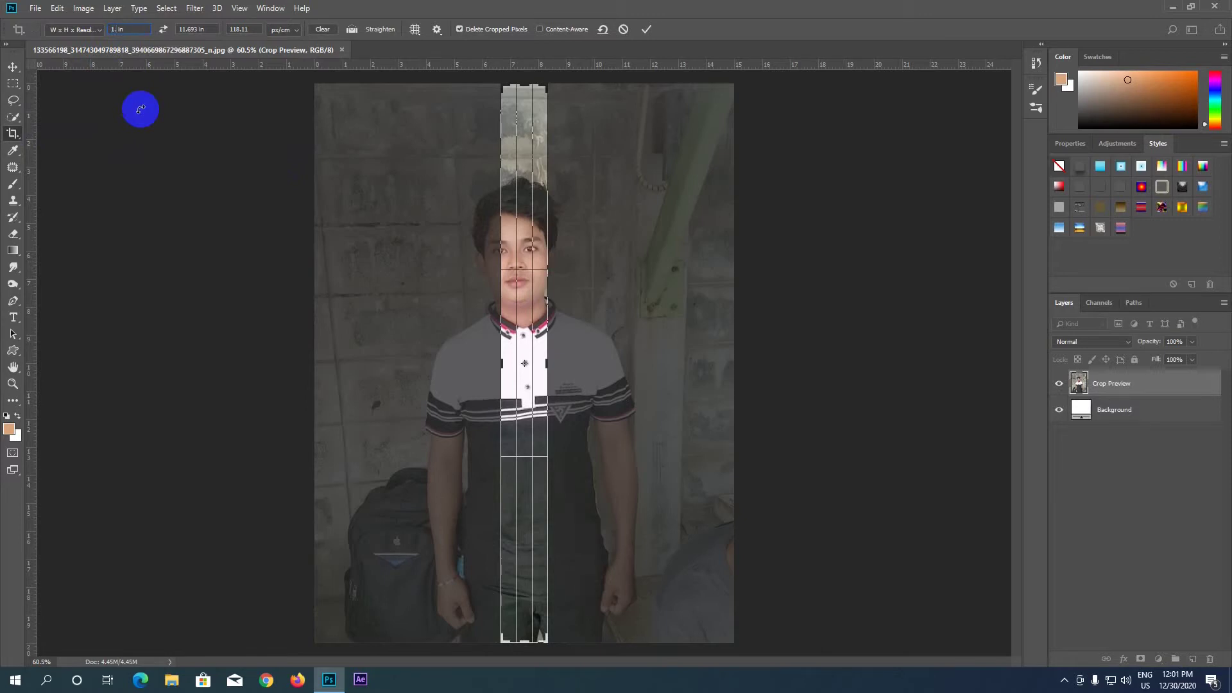
type(".2")
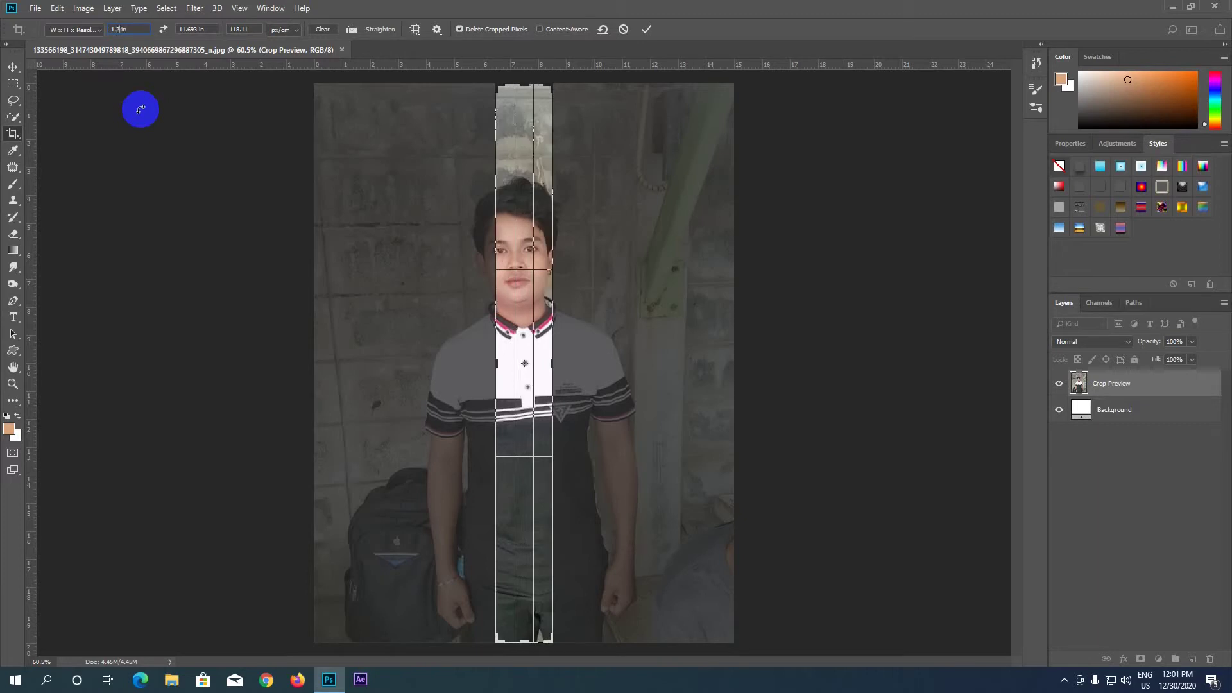
left_click(188, 31)
left_click_drag(197, 31, 180, 40)
type("1")
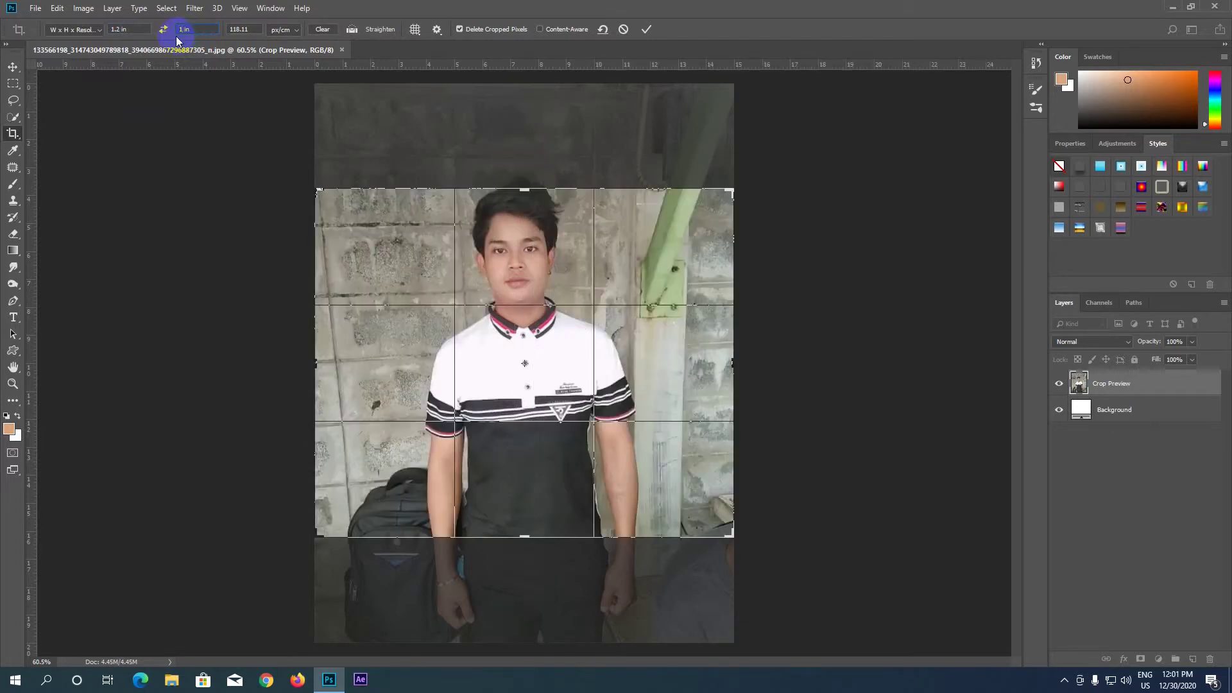
type(".5")
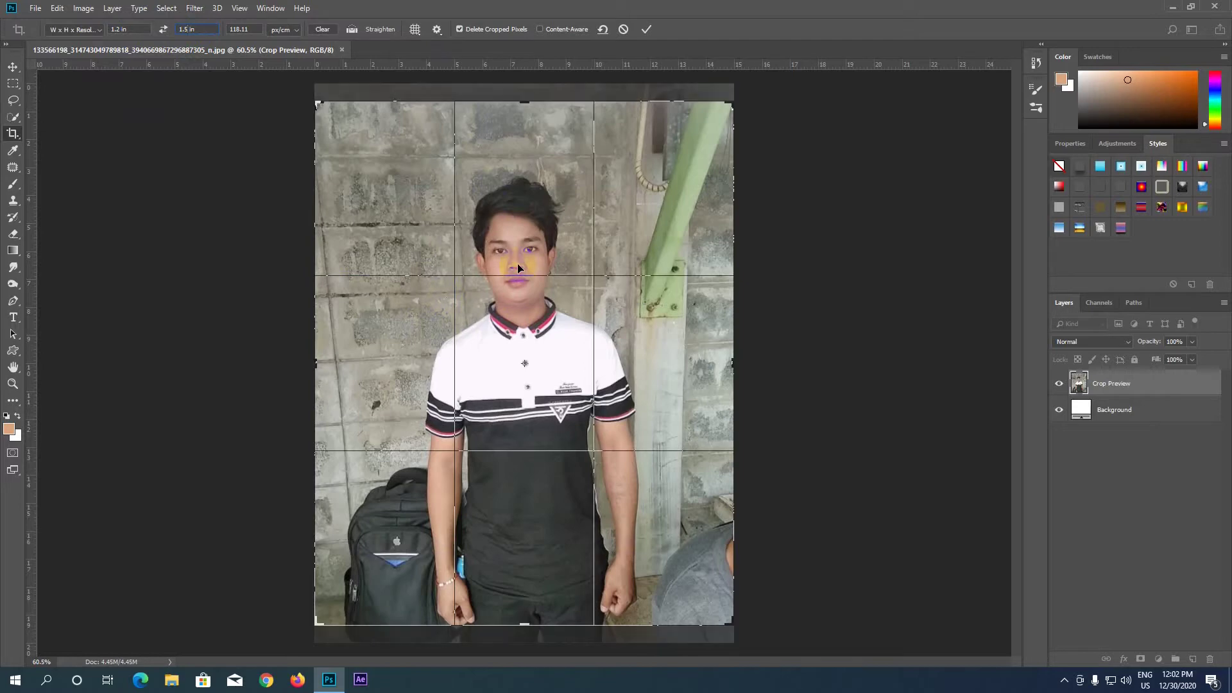
- Shrink and reposition the crop frame around the man's head, shoulders and chest, and apply the crop
left_click_drag(316, 624, 375, 530)
left_click_drag(523, 412, 586, 384)
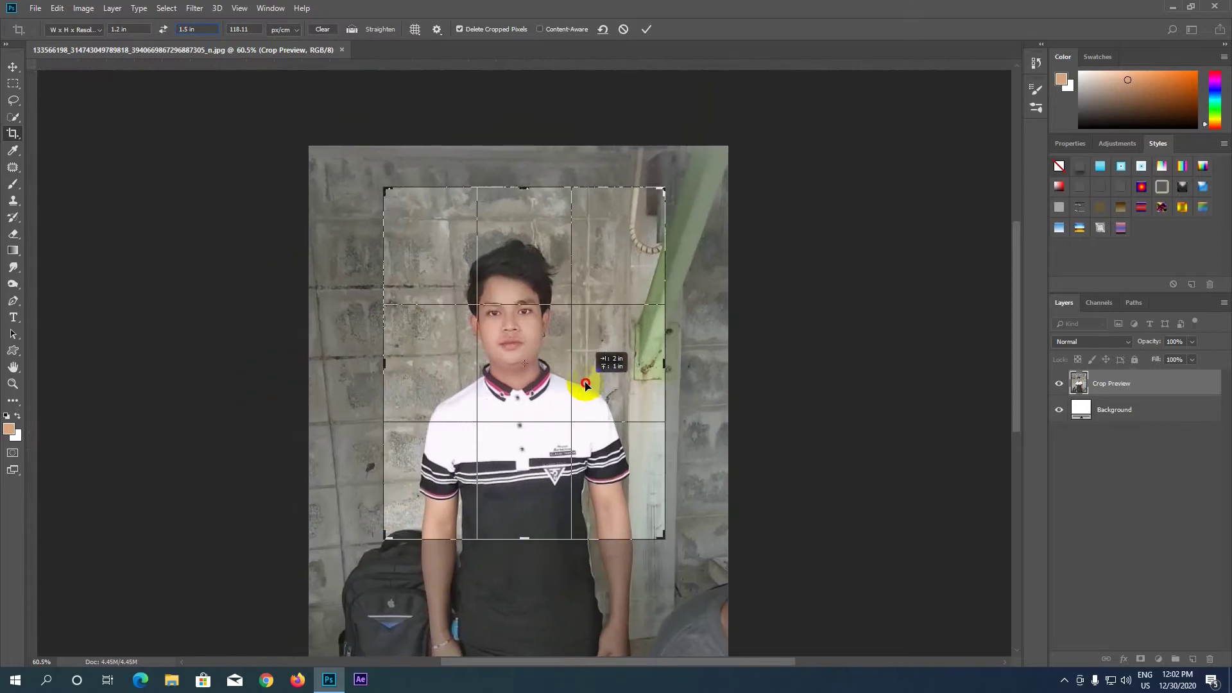
left_click_drag(663, 538, 645, 503)
left_click_drag(586, 453, 568, 453)
left_click_drag(405, 220, 424, 241)
left_click_drag(488, 309, 526, 318)
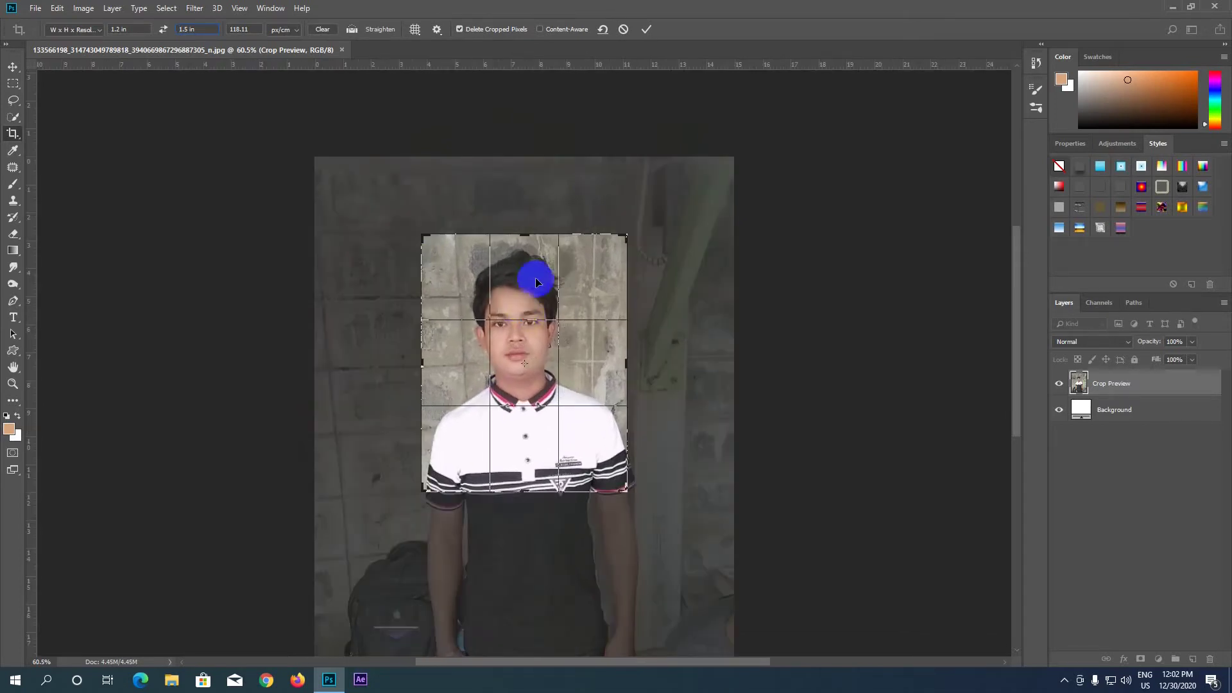
left_click(645, 29)
scroll(514, 374, "up", 5)
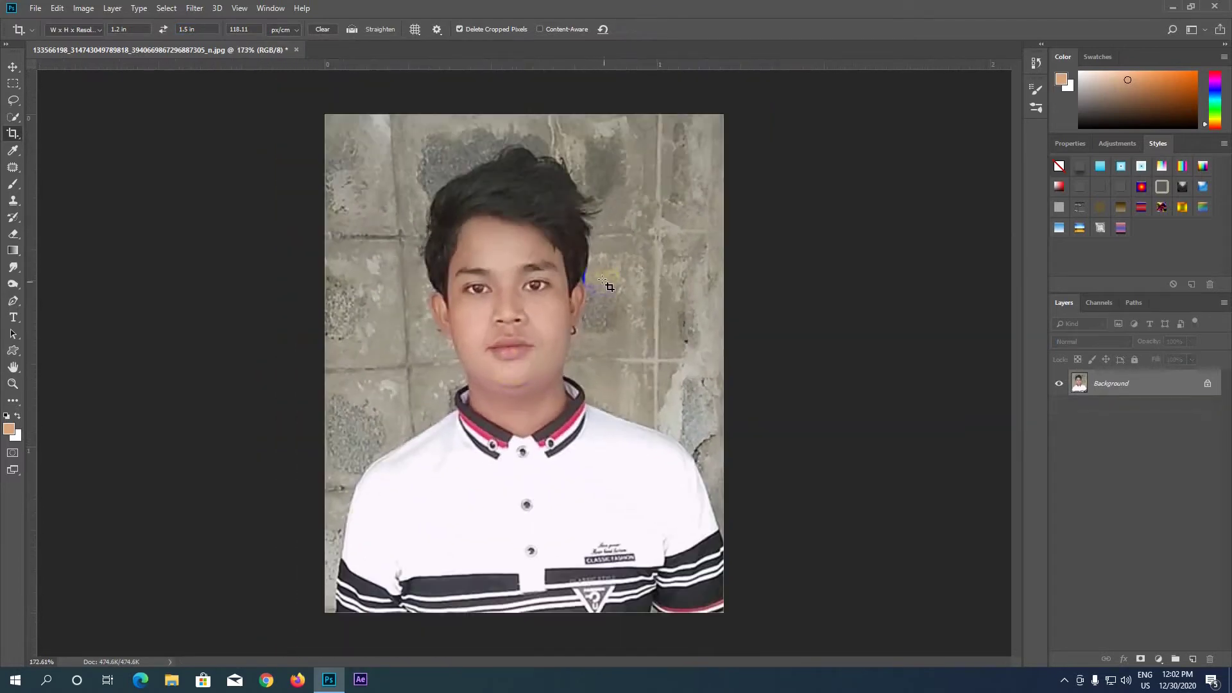
- Start a Pen path at the photo's bottom-right corner and run it along the bottom edge to the left sleeve
scroll(497, 432, "up", 3)
scroll(497, 432, "down", 3)
left_click(615, 427)
left_click(13, 302)
scroll(474, 496, "up", 1)
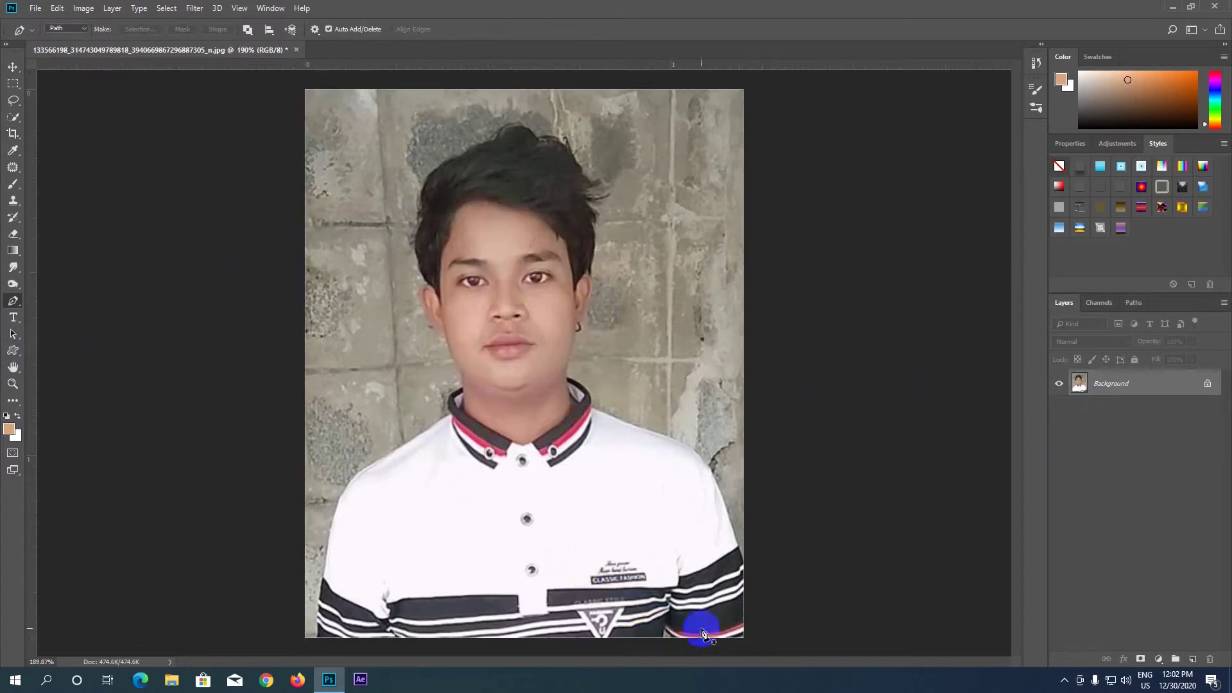
left_click(741, 638)
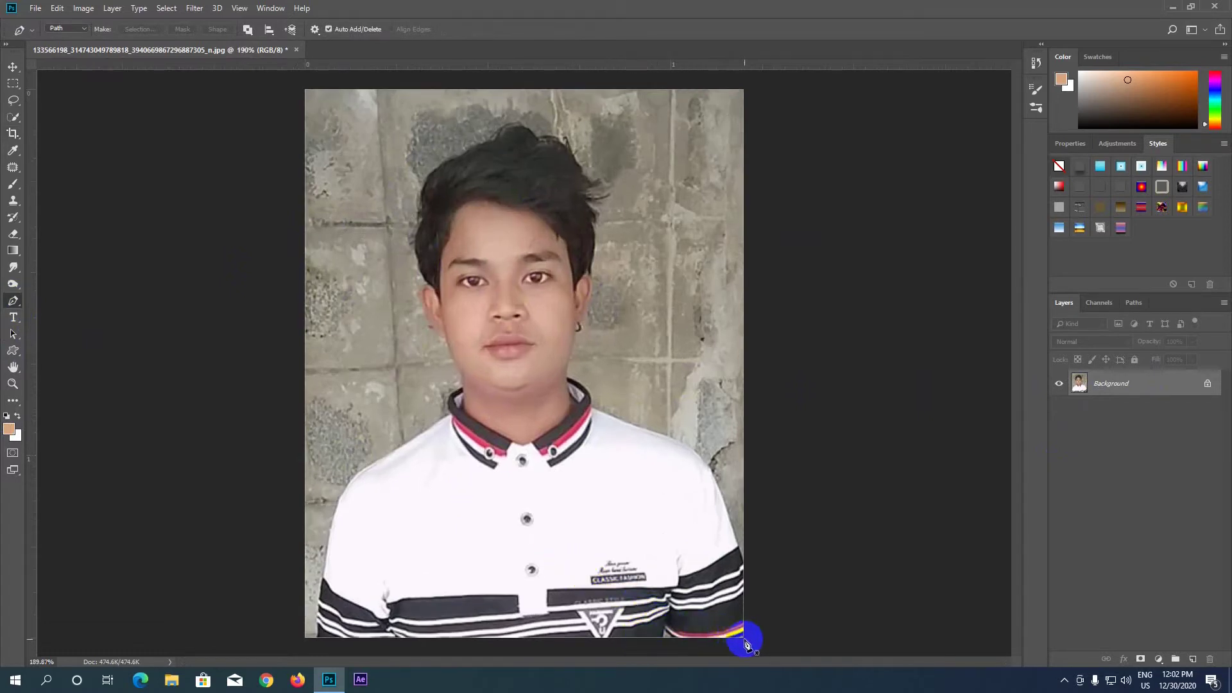
left_click(742, 638)
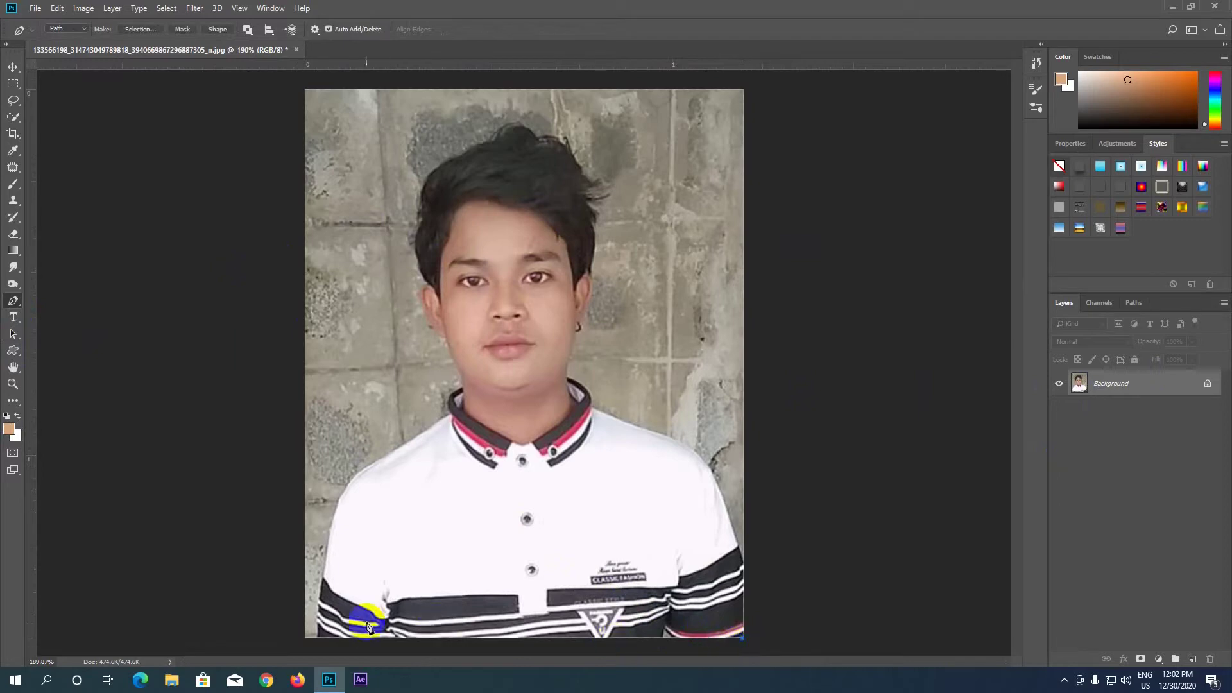
left_click(315, 639)
- Trace the path up the left sleeve and over the left shoulder to the base of the shirt collar
scroll(321, 565, "up", 2)
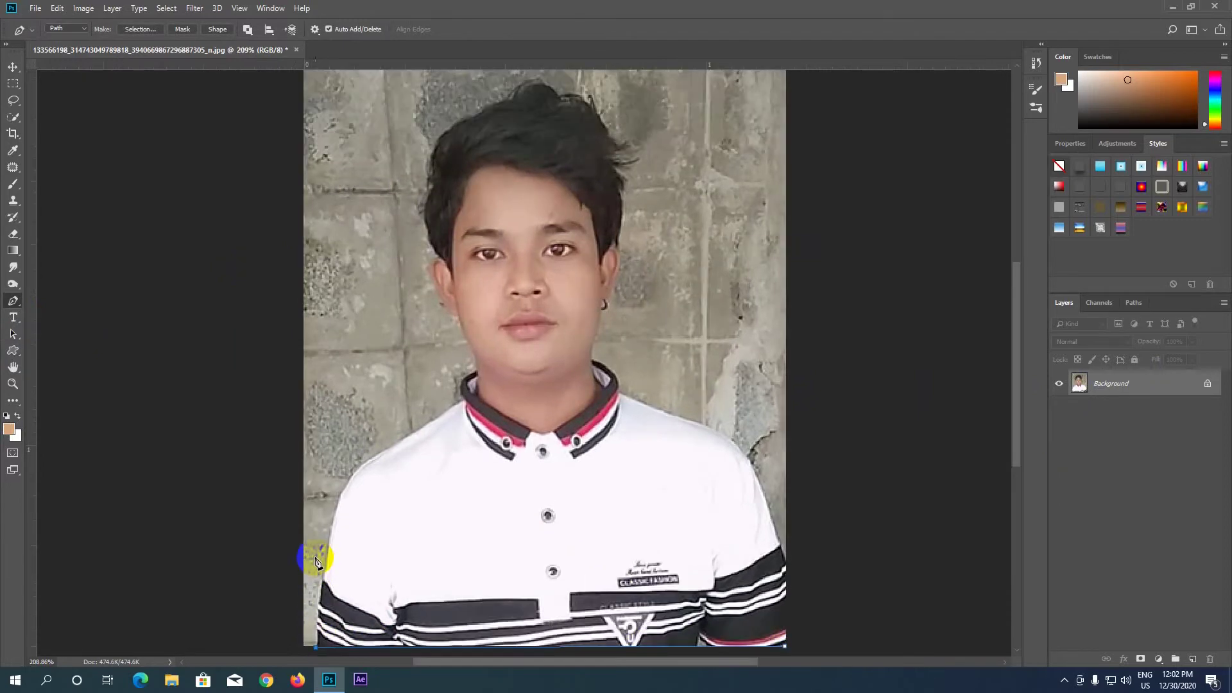
left_click(325, 563)
left_click_drag(325, 563, 327, 590)
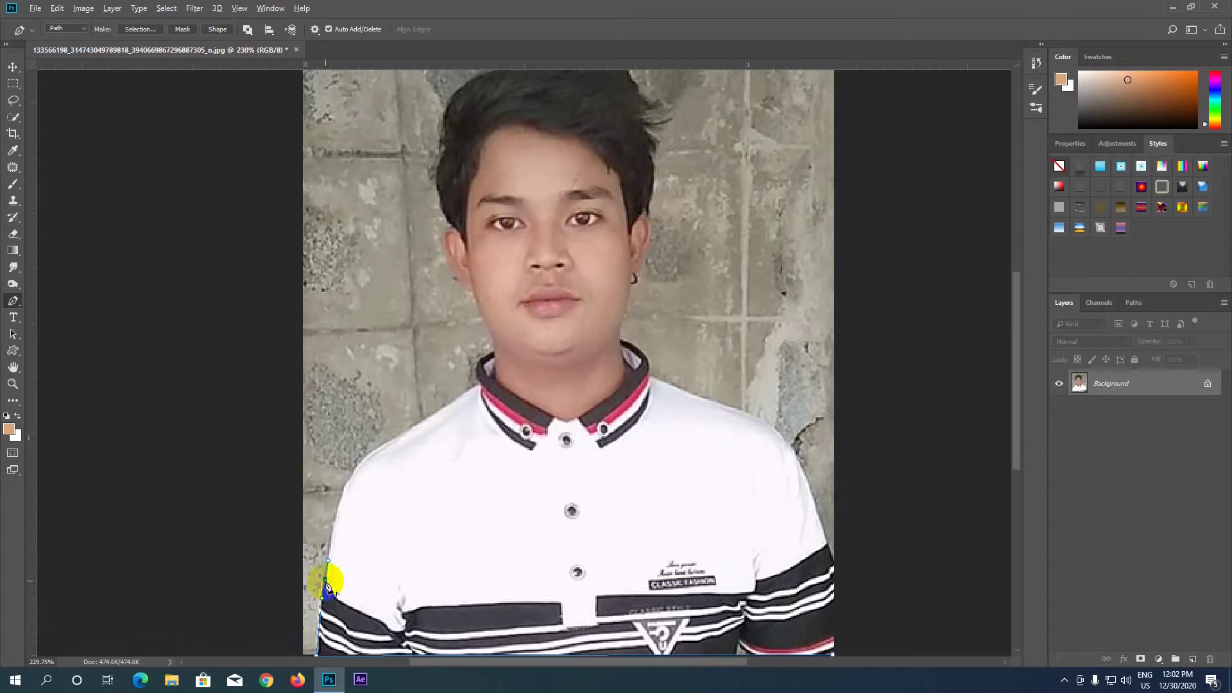
left_click(344, 485)
mouse_move(344, 485)
left_mouse_down()
mouse_move(353, 473)
mouse_move(345, 492)
left_mouse_up()
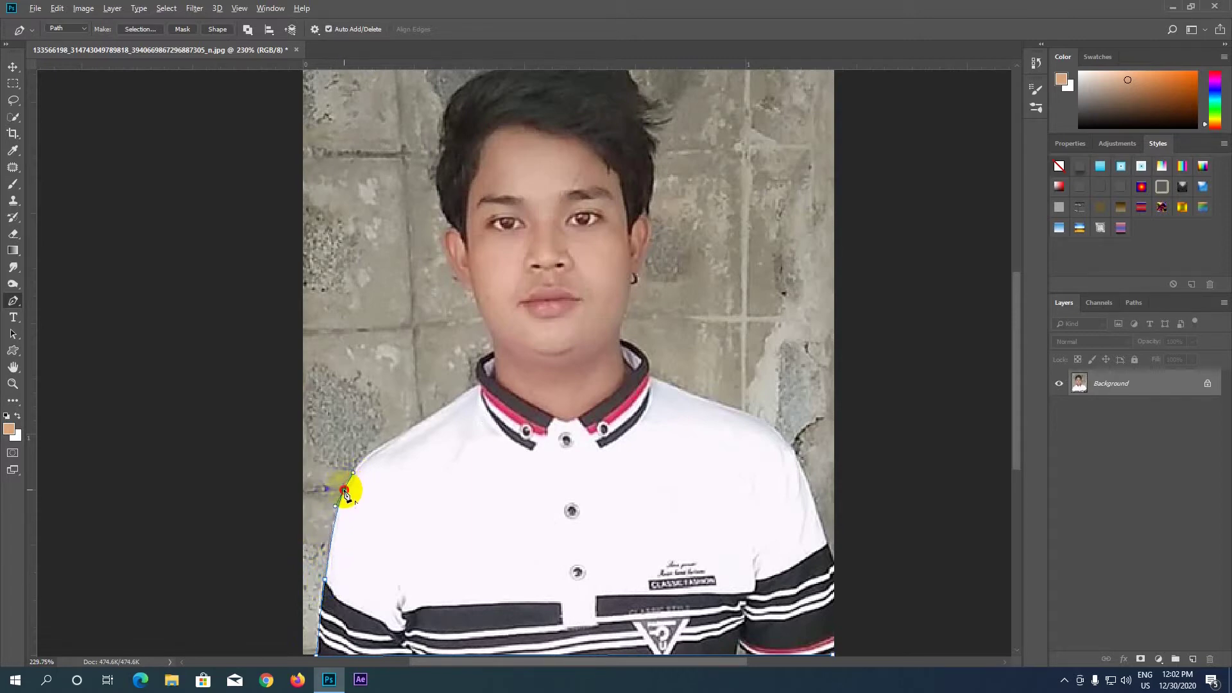
left_click_drag(381, 445, 429, 417)
left_click(481, 385)
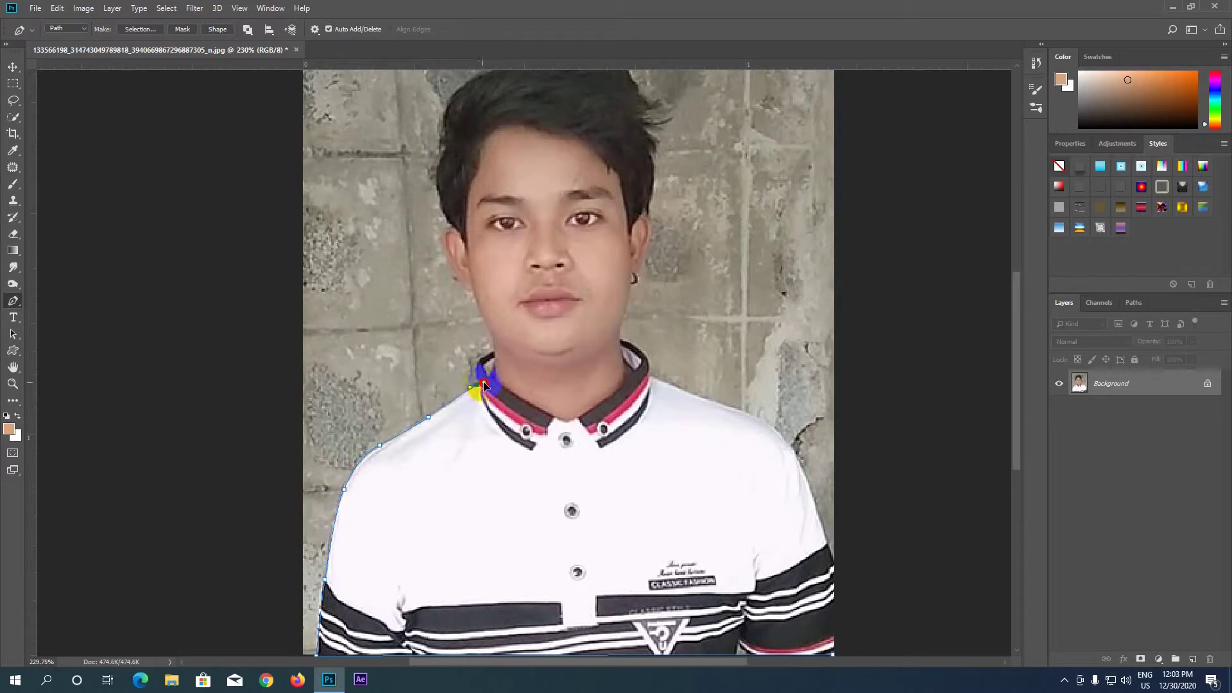
- Continue the path around the left side of the shirt collar up to where it meets the neck
scroll(490, 383, "up", 2)
left_click(475, 353)
mouse_move(475, 353)
left_mouse_down()
mouse_move(470, 366)
mouse_move(467, 335)
left_mouse_up()
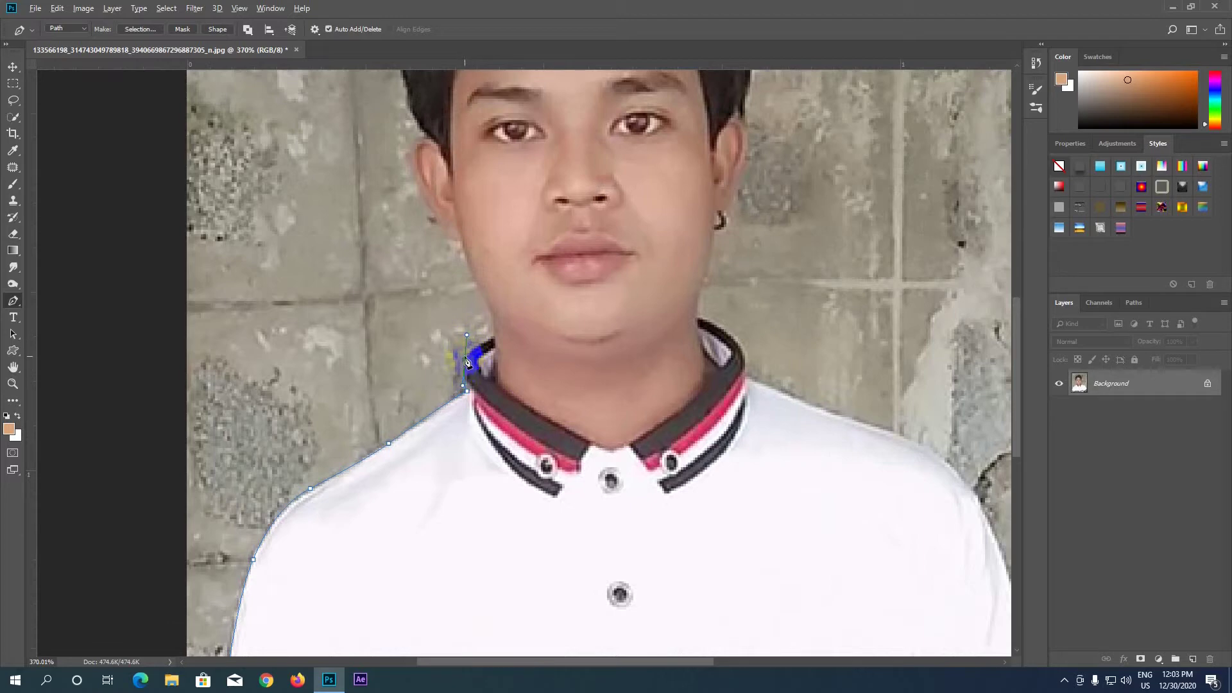
left_click(492, 343)
left_click(519, 326)
left_click(488, 347)
left_click(495, 324)
left_click(491, 315)
- Trace the path up the left side of the jaw and around the left ear to the hairline
left_click_drag(476, 285, 469, 268)
left_click(476, 284, "alt")
left_click_drag(461, 237, 437, 214)
left_click(439, 225, "alt")
left_click_drag(417, 192, 402, 175)
left_click(417, 192, "alt")
left_click_drag(416, 149, 421, 136)
left_click(415, 151, "alt")
left_click_drag(431, 142, 435, 141)
- Trace the path with curved points up the left side of the hair
left_click_drag(577, 168, 580, 417)
left_click_drag(561, 324, 561, 360)
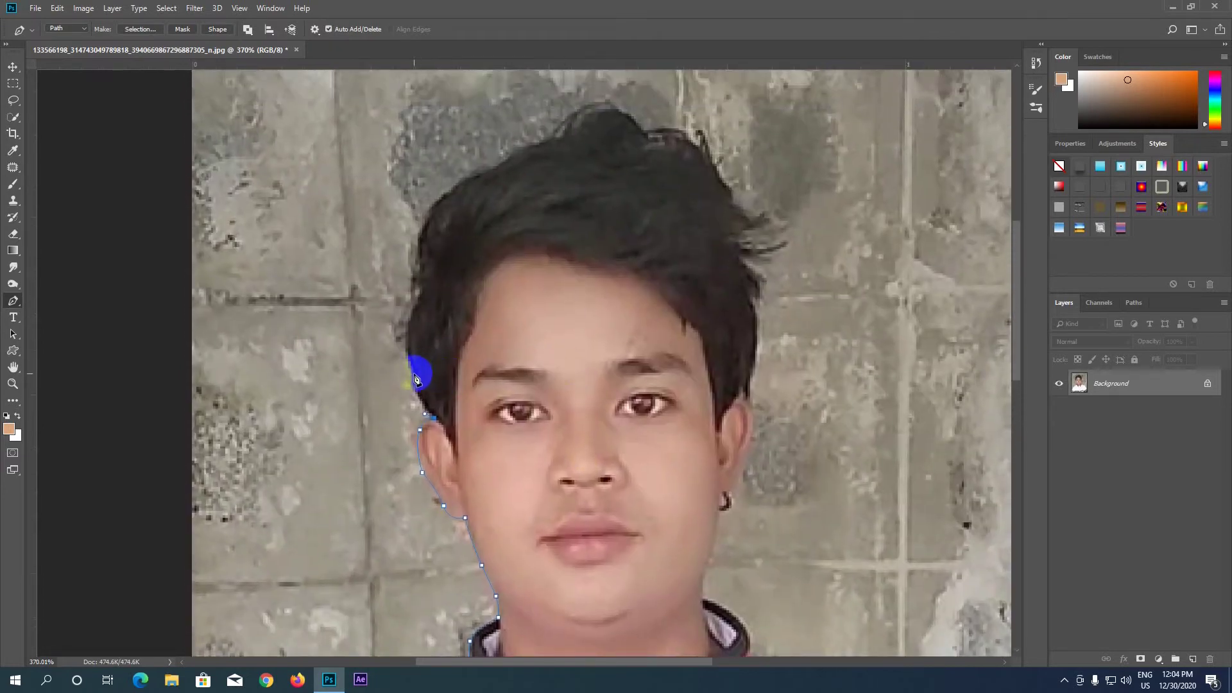
left_click_drag(412, 396, 414, 350)
left_click_drag(415, 291, 432, 251)
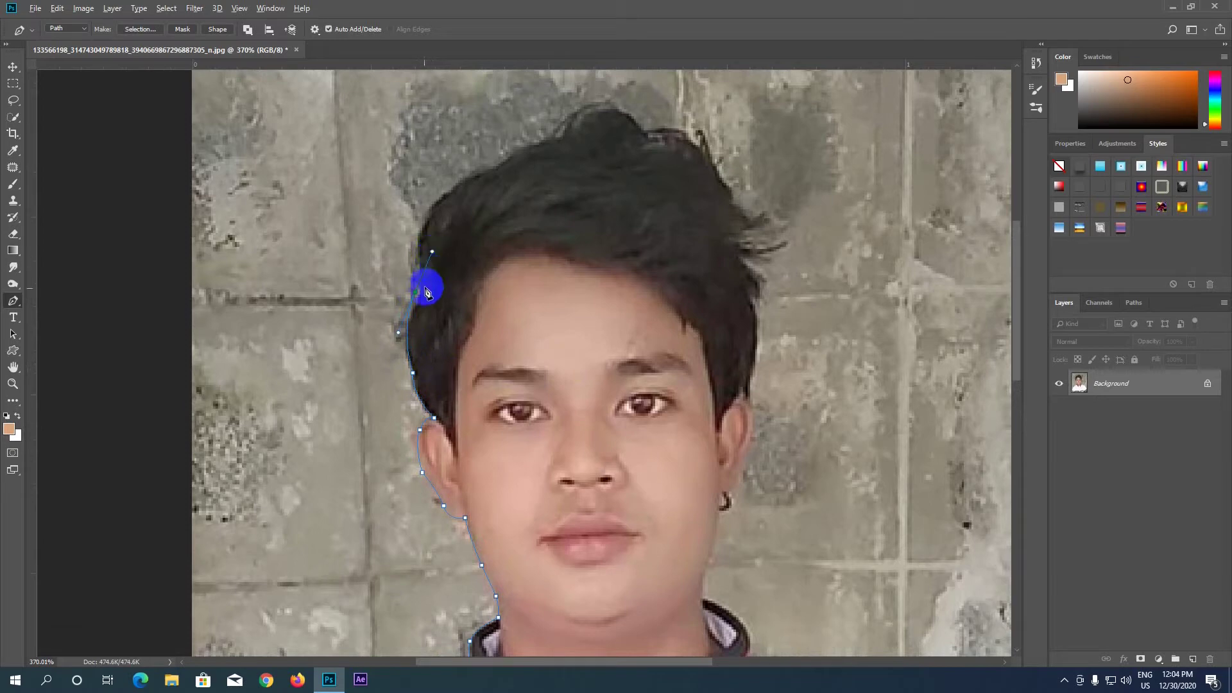
left_click(418, 294, "alt")
left_click_drag(415, 233, 434, 218)
- Carry the path across the top of the hair, cutting inside the loose strands
left_click_drag(484, 174, 520, 170)
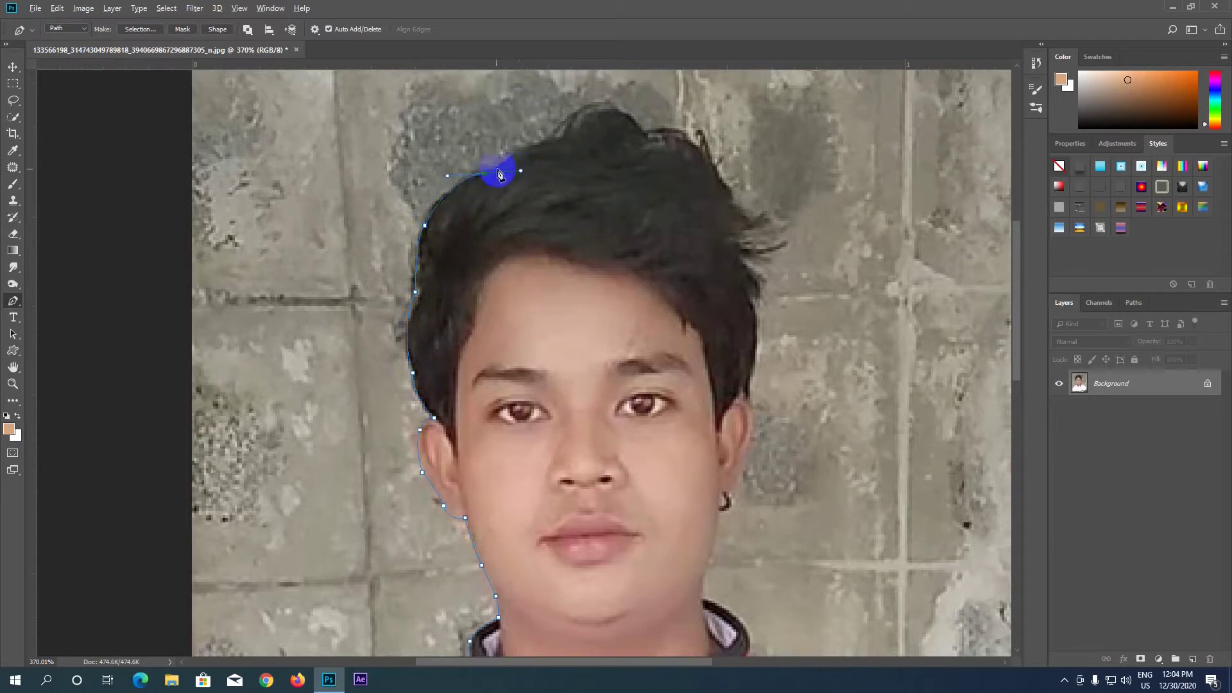
mouse_move(548, 139)
left_mouse_down()
mouse_move(578, 149)
mouse_move(559, 149)
left_mouse_up()
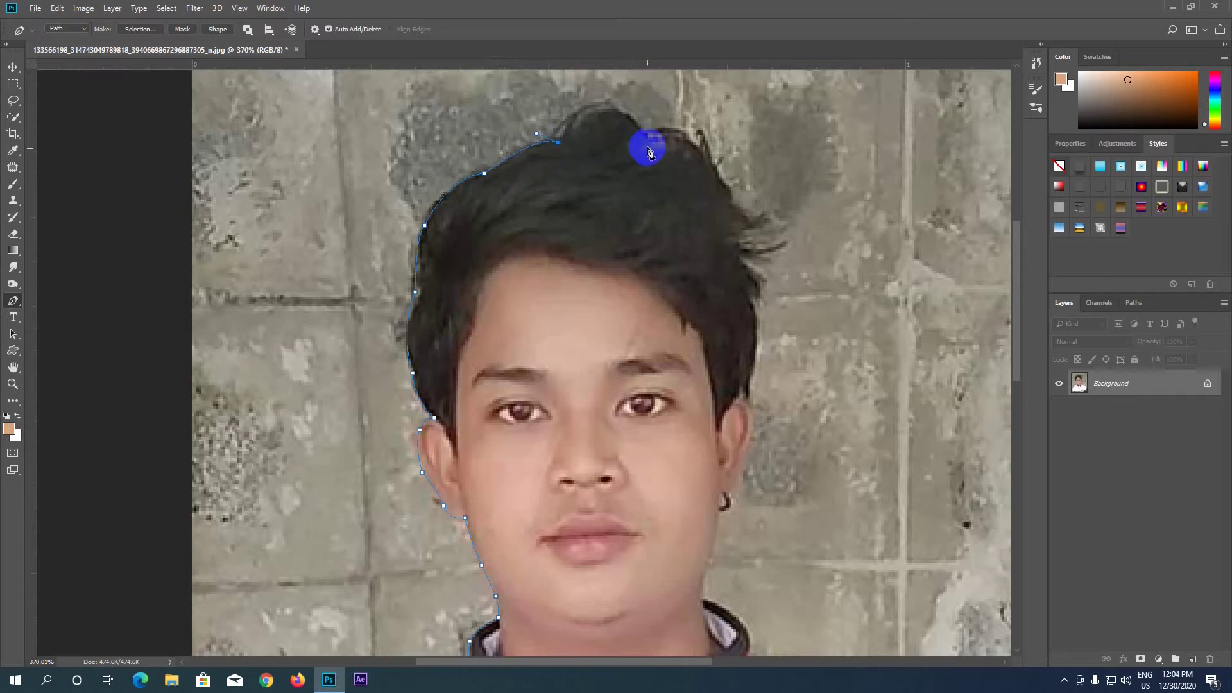
mouse_move(656, 159)
left_mouse_down()
mouse_move(676, 179)
mouse_move(667, 154)
left_mouse_up()
left_click(649, 143, "alt")
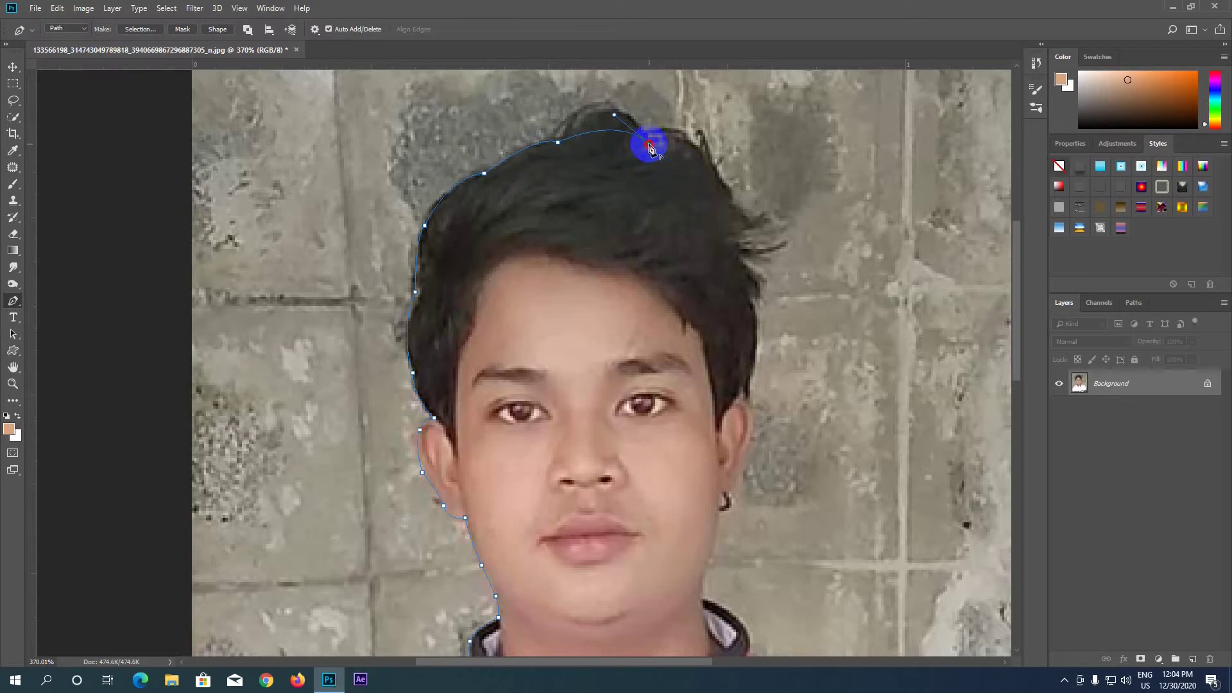
- Trace the path down the right side of the hair to the right ear, leaving out the stray strands
left_click_drag(725, 202, 745, 333)
left_click(726, 202, "alt")
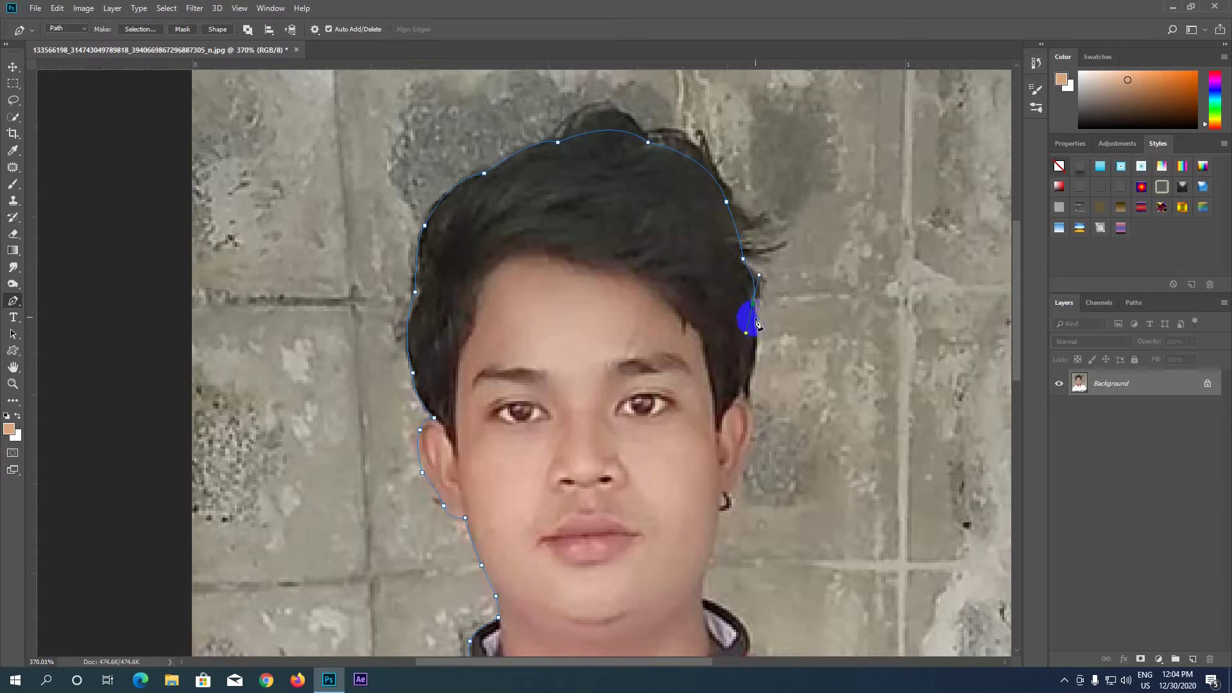
left_click(753, 304)
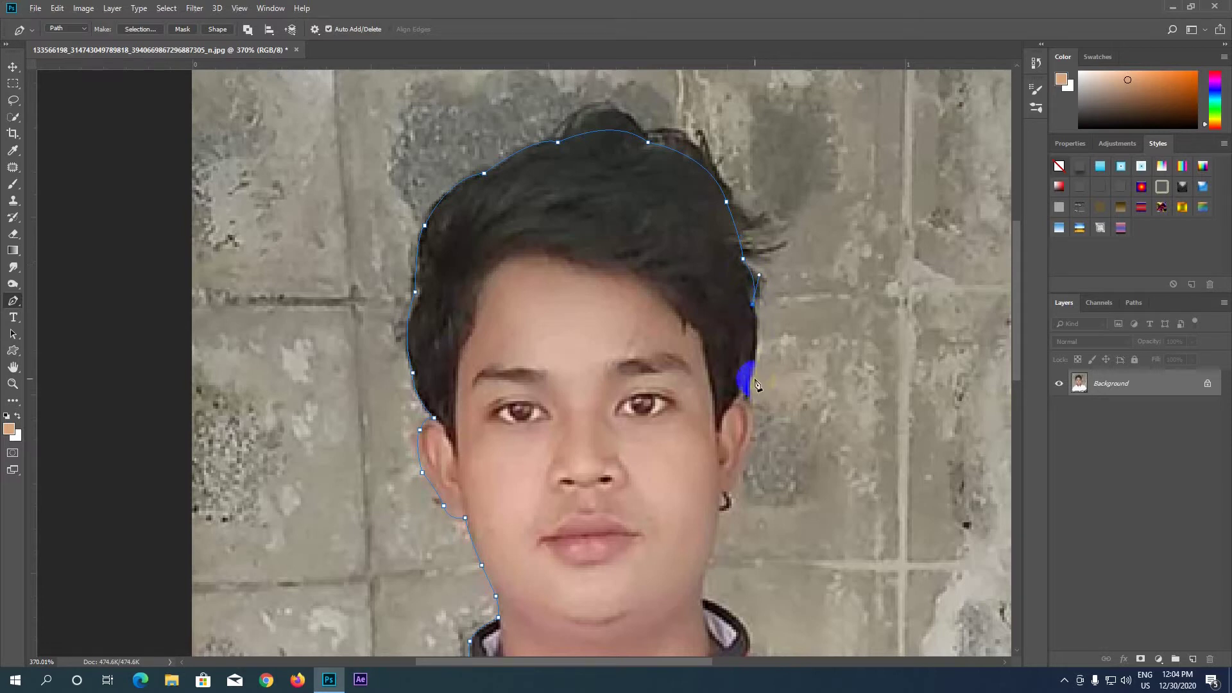
left_click_drag(754, 380, 748, 458)
- Trace the path around the right ear down to the earring
left_click(749, 417)
left_click(753, 439, "alt")
left_click(724, 502)
left_click_drag(724, 497, 706, 490)
left_click(722, 493, "alt")
- Trace the path down the right side of the jaw and neck and around the right side of the collar
left_click_drag(719, 541, 717, 551)
mouse_move(702, 572)
left_mouse_down()
mouse_move(696, 584)
mouse_move(712, 599)
left_mouse_up()
left_click_drag(704, 615, 711, 639)
left_click_drag(633, 610, 724, 363)
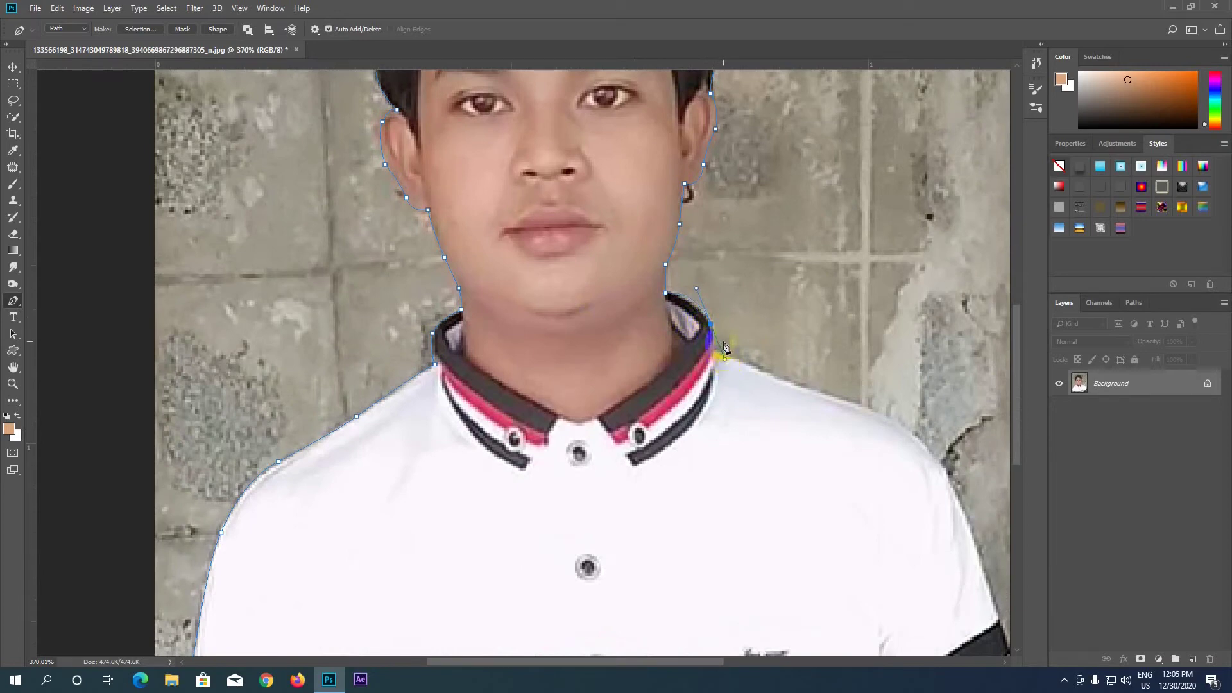
left_click(718, 355)
left_click_drag(717, 353, 721, 361)
- Trace the path along the right shoulder to the top of the right sleeve
left_click_drag(799, 383, 828, 398)
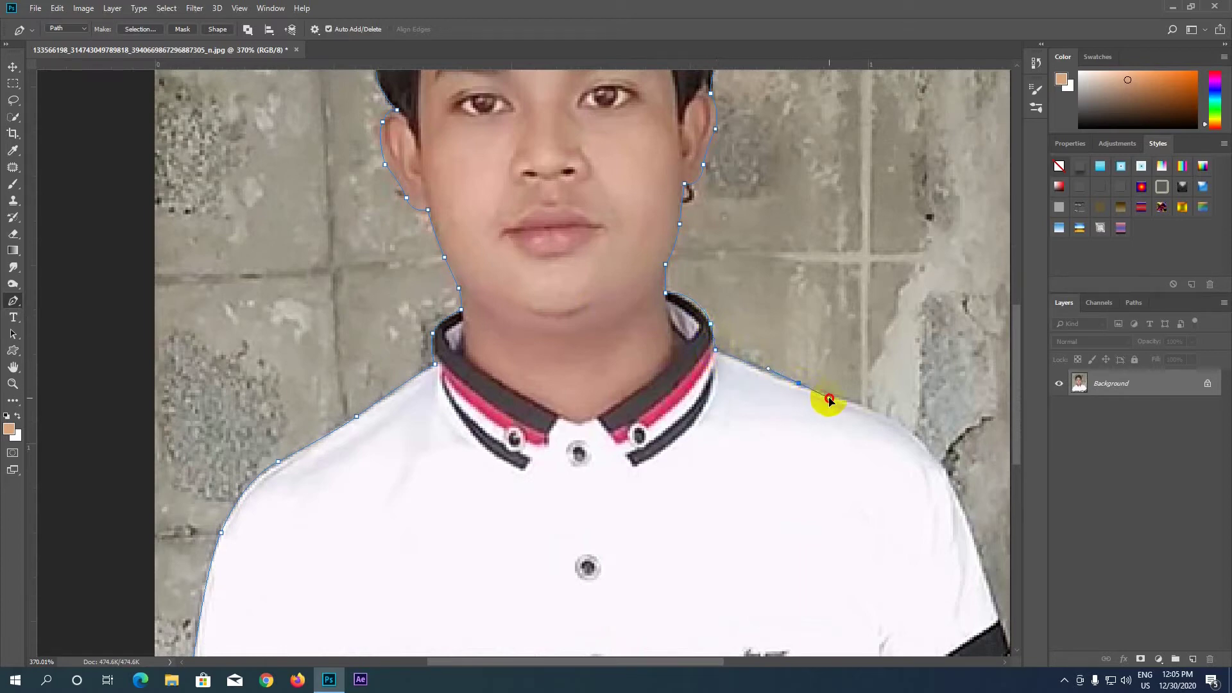
left_click(798, 384, "alt")
mouse_move(888, 418)
left_mouse_down()
mouse_move(921, 439)
mouse_move(891, 421)
left_mouse_up()
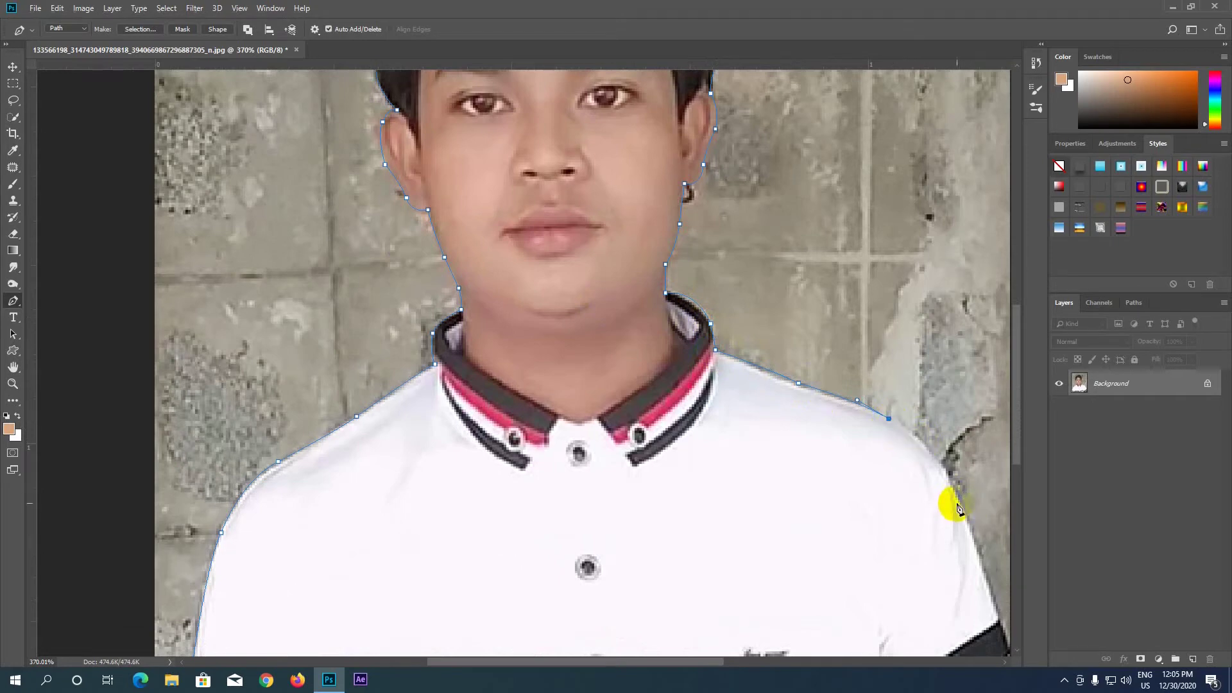
left_click_drag(961, 501, 969, 545)
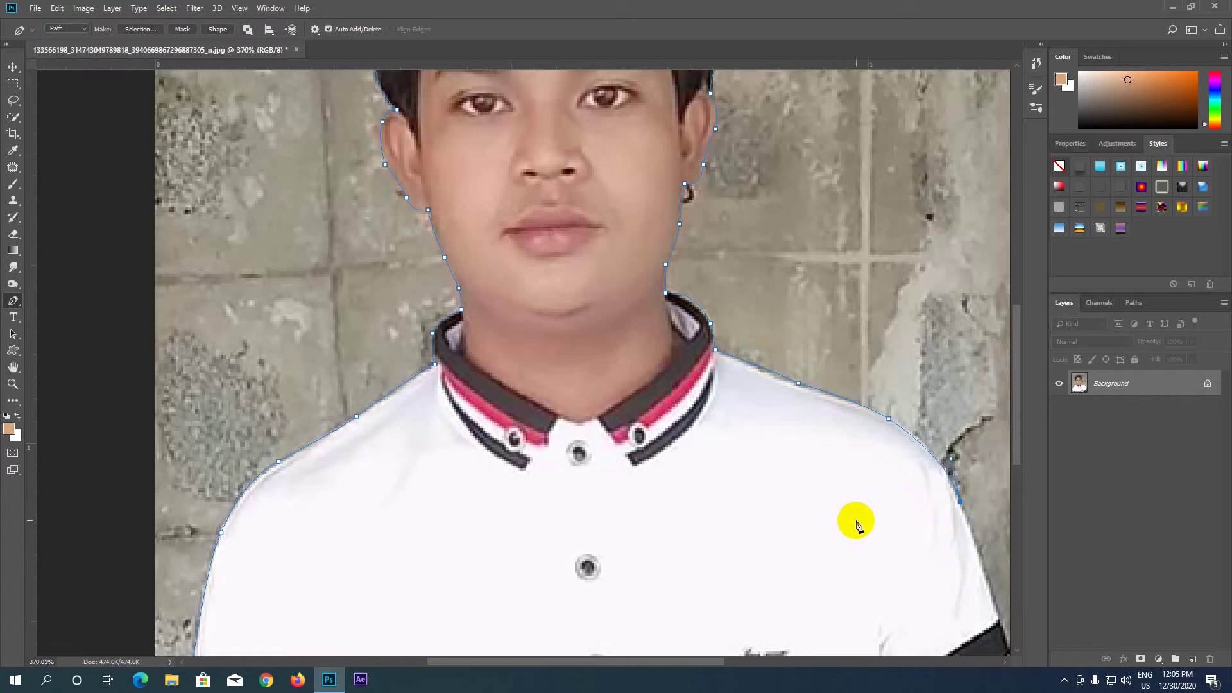
- Trace the path down the right sleeve and close it at its starting point in the photo's bottom-right corner
left_click_drag(803, 530, 646, 245)
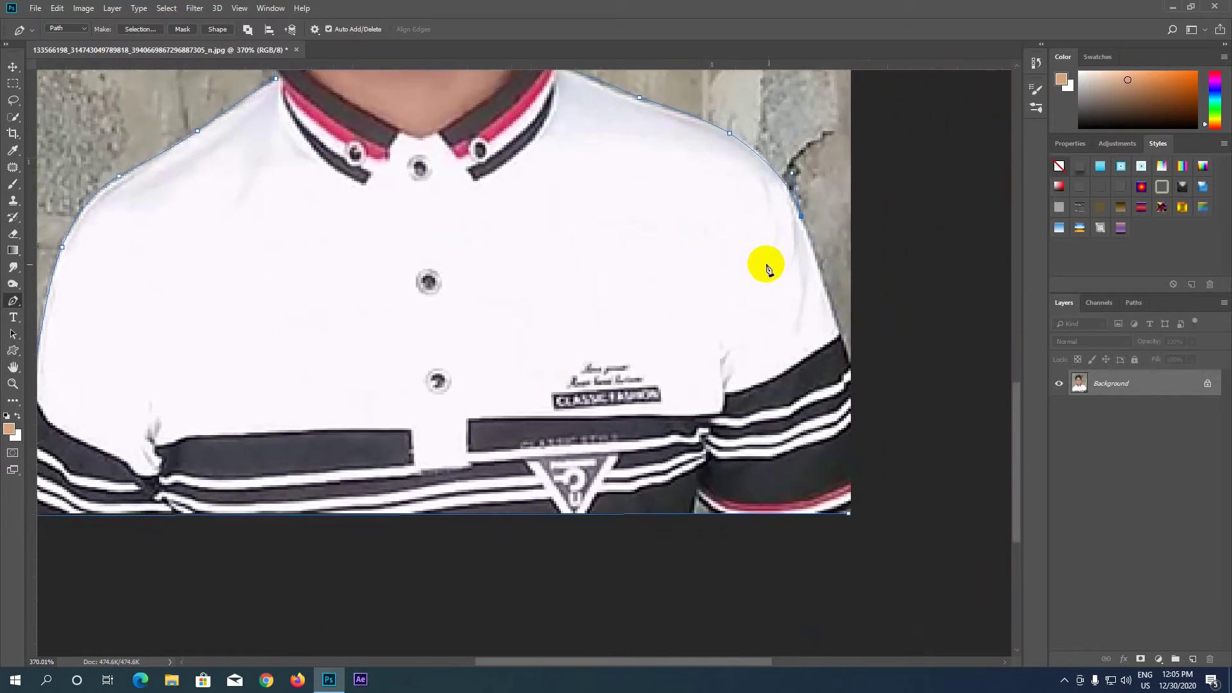
left_click(822, 286)
mouse_move(824, 289)
left_mouse_down()
mouse_move(829, 312)
mouse_move(820, 290)
left_mouse_up()
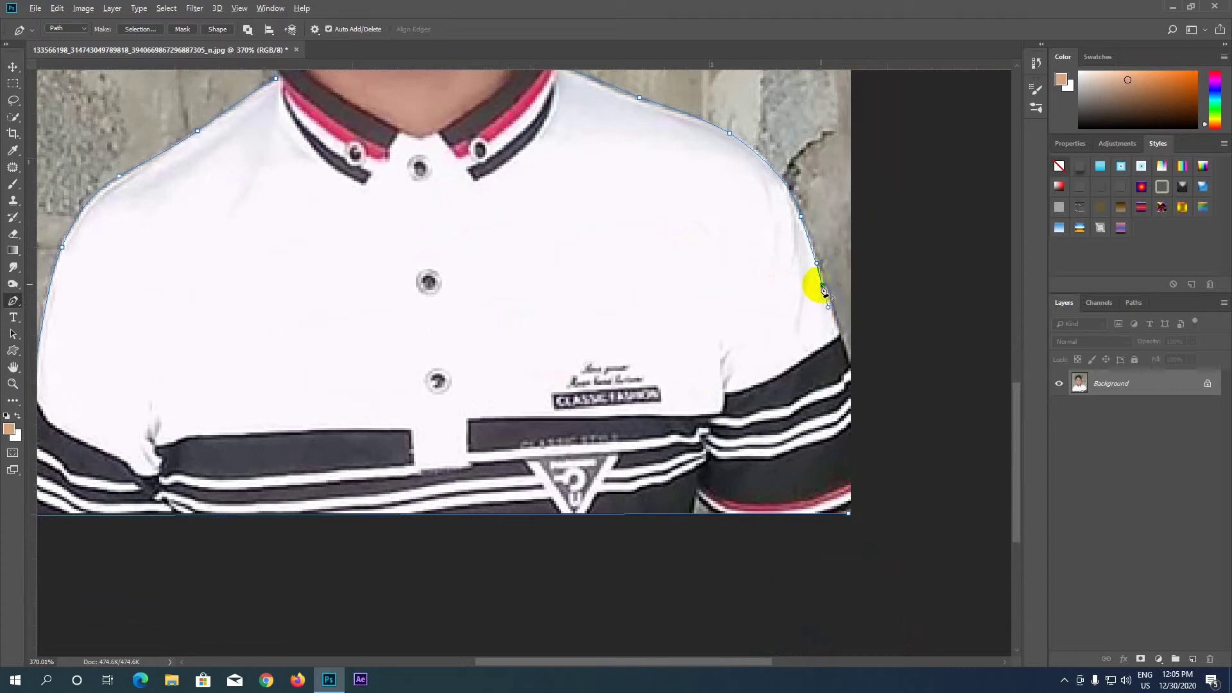
left_click(842, 357)
mouse_move(841, 358)
left_mouse_down()
mouse_move(854, 391)
mouse_move(849, 379)
left_mouse_up()
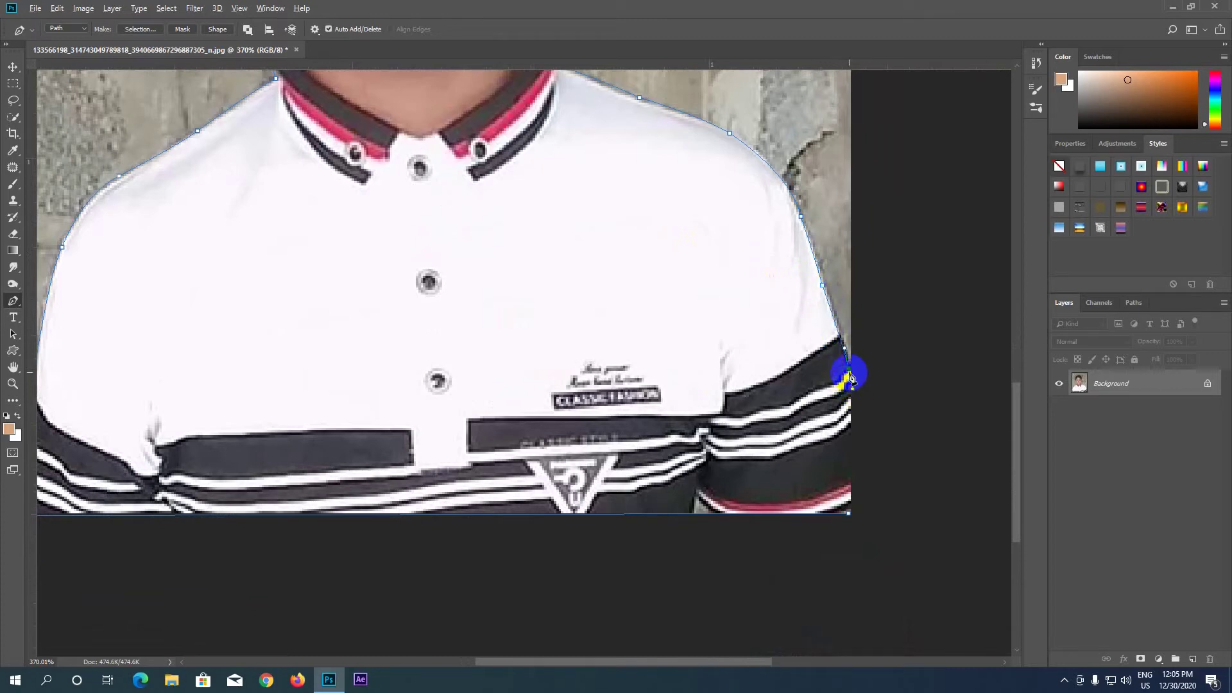
left_click(849, 514)
left_click_drag(850, 517, 847, 521)
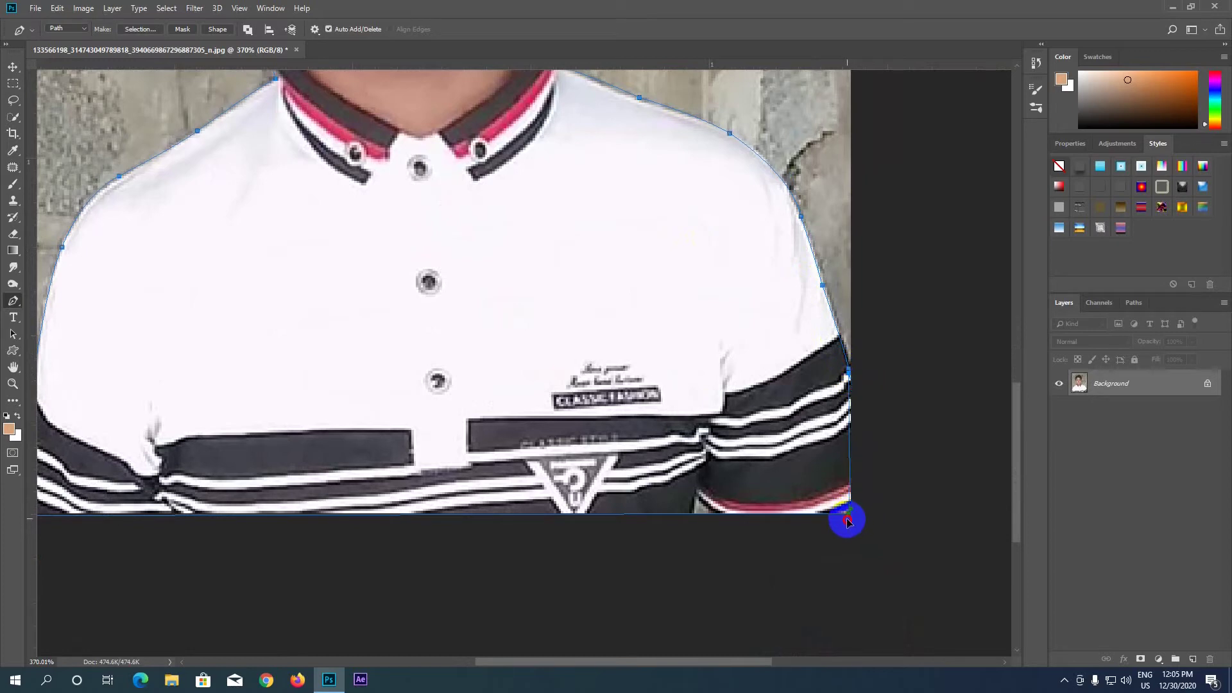
scroll(561, 360, "down", 6)
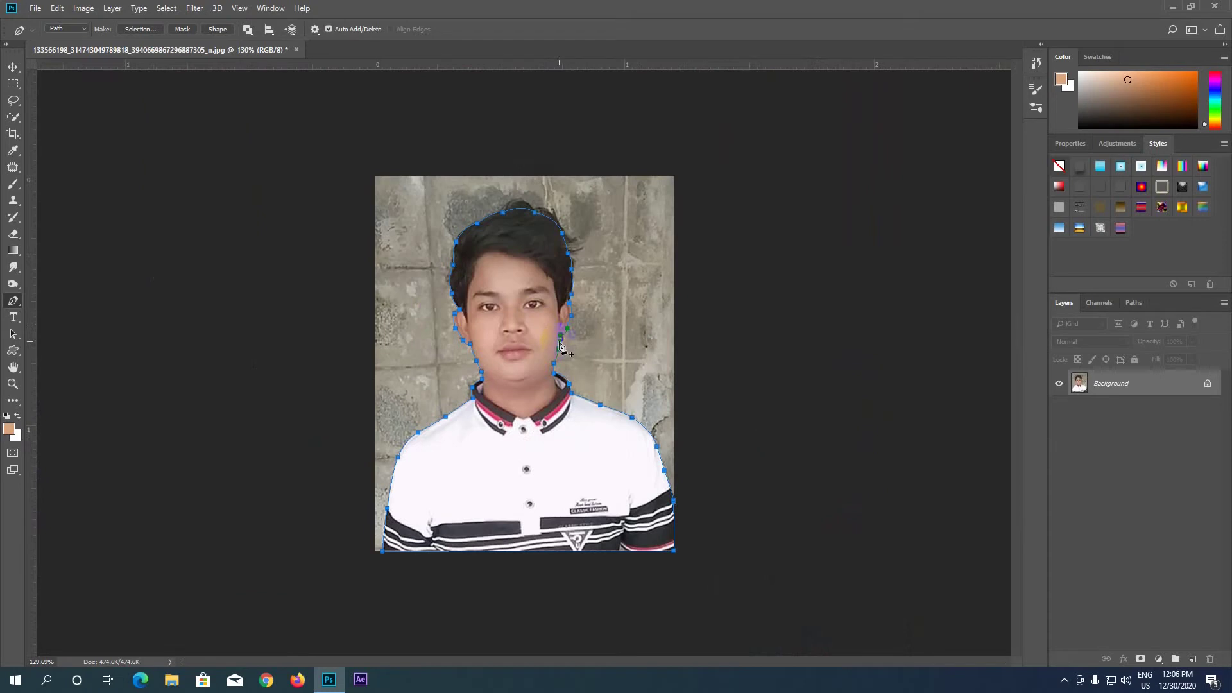
- Convert the closed path around the man into a selection and open it in Select and Mask with the Quick Selection tool
key("ctrl+Return")
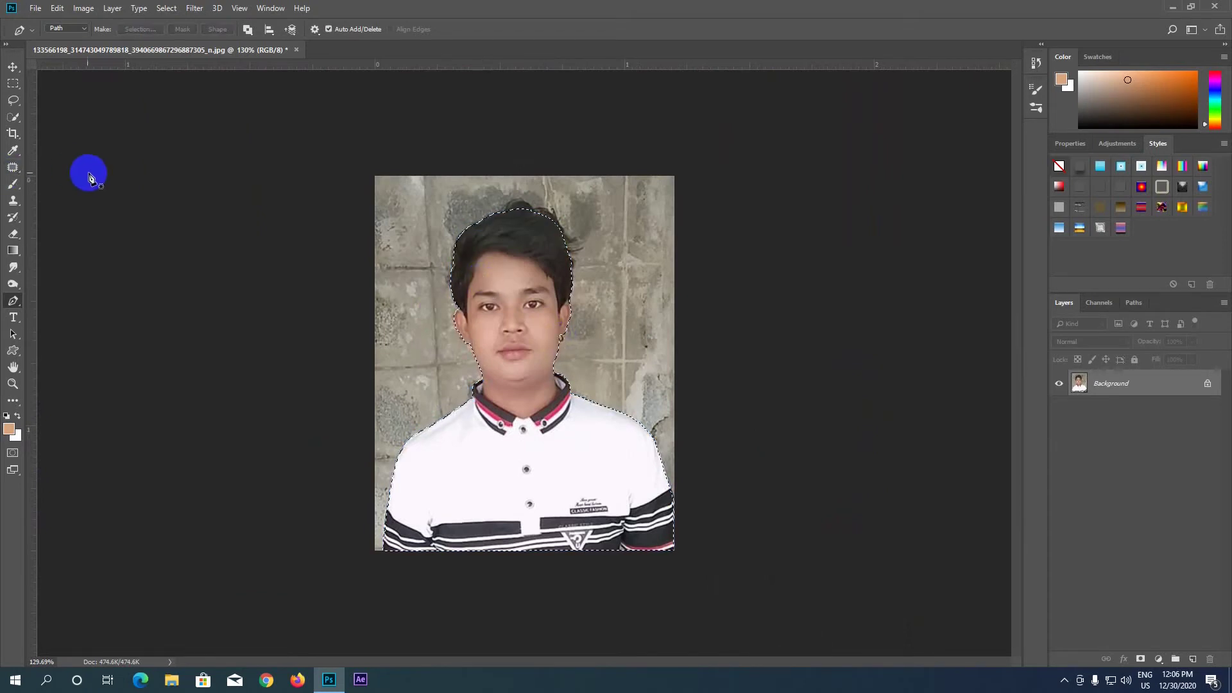
right_click(15, 120)
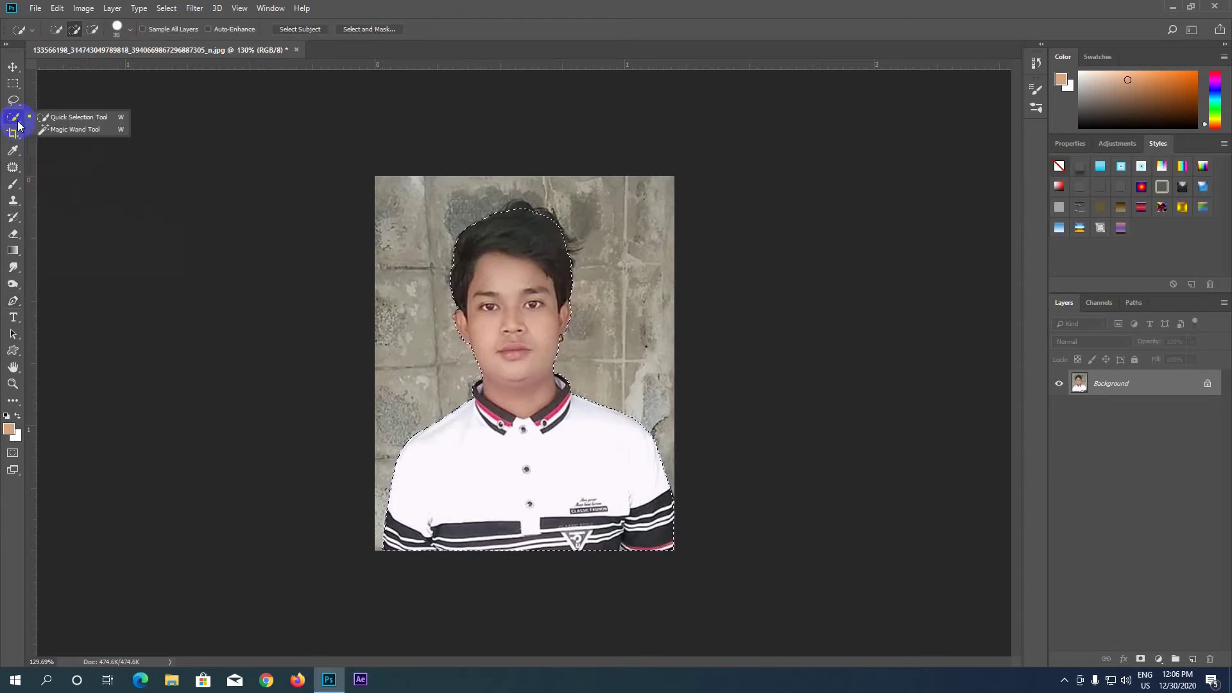
left_click(74, 116)
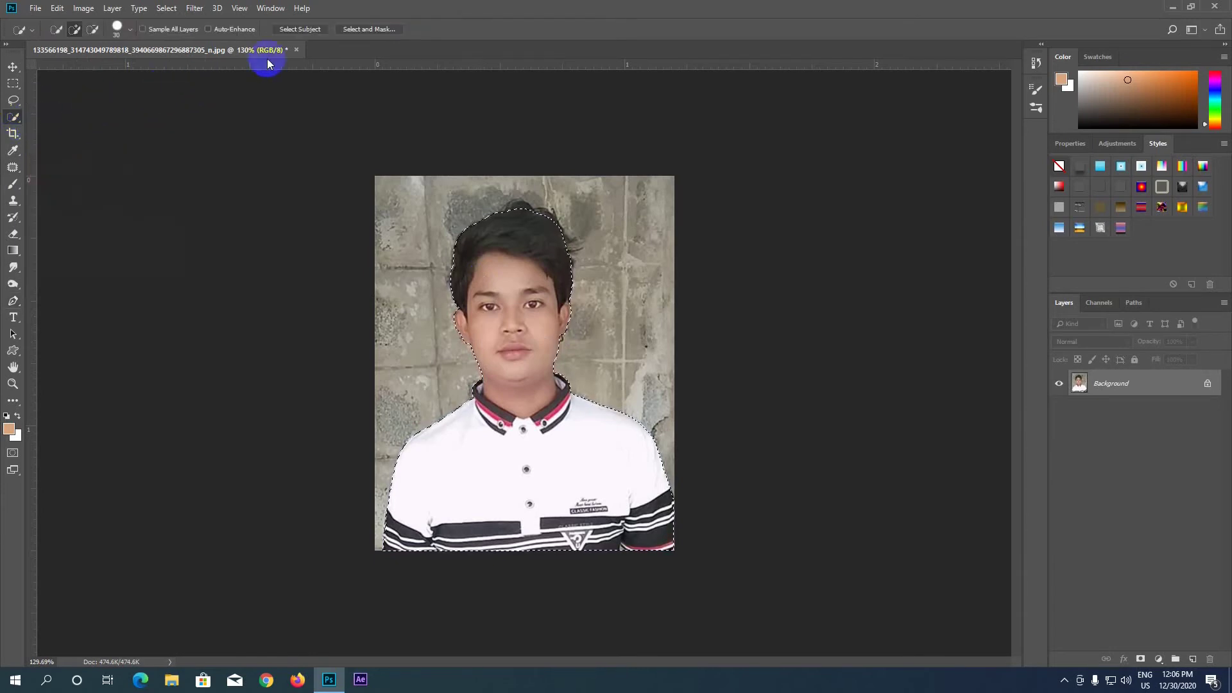
left_click(370, 30)
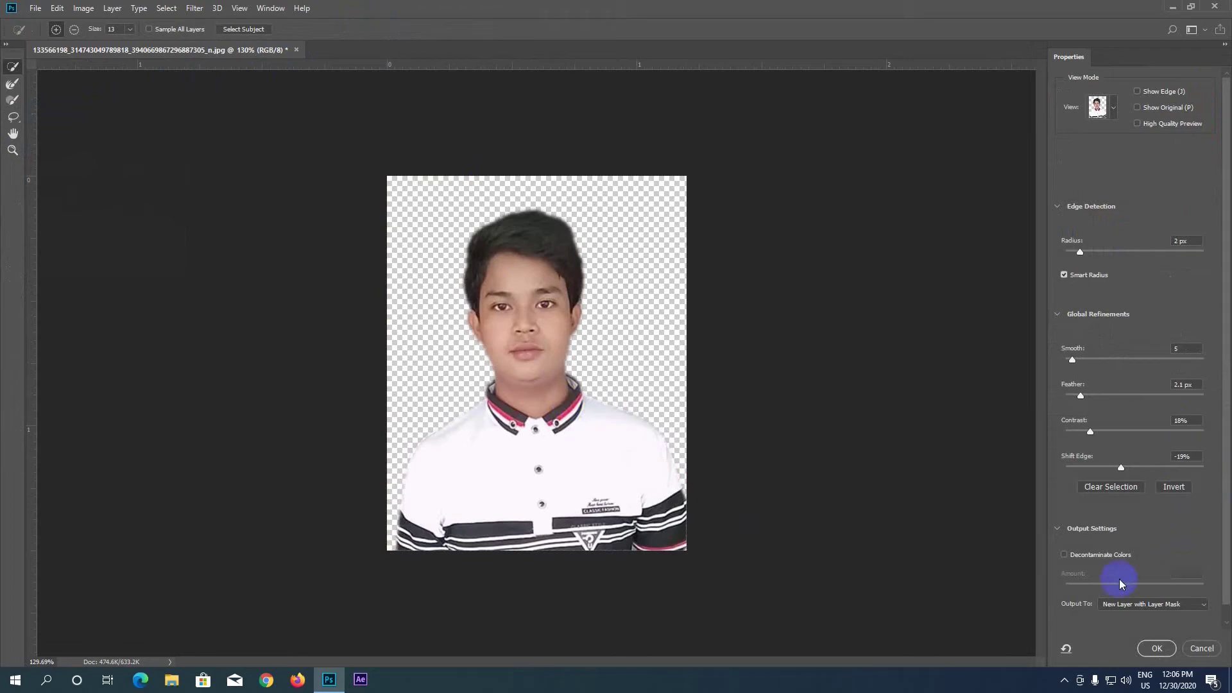
- Set the edge refinement to Radius 0 px, Smooth 11, Feather 2.5 px, Contrast 31% and Shift Edge 0%
left_click(1081, 253)
left_click_drag(1081, 253, 1033, 285)
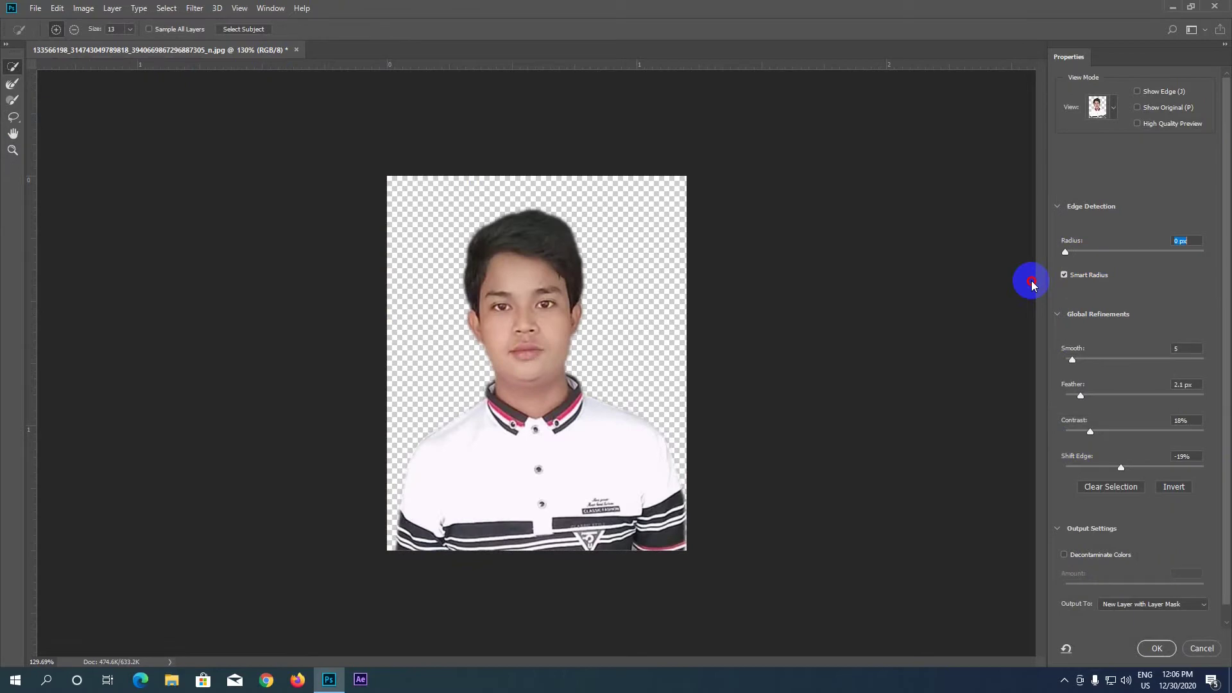
mouse_move(1074, 362)
left_mouse_down()
mouse_move(1090, 364)
mouse_move(1082, 371)
left_mouse_up()
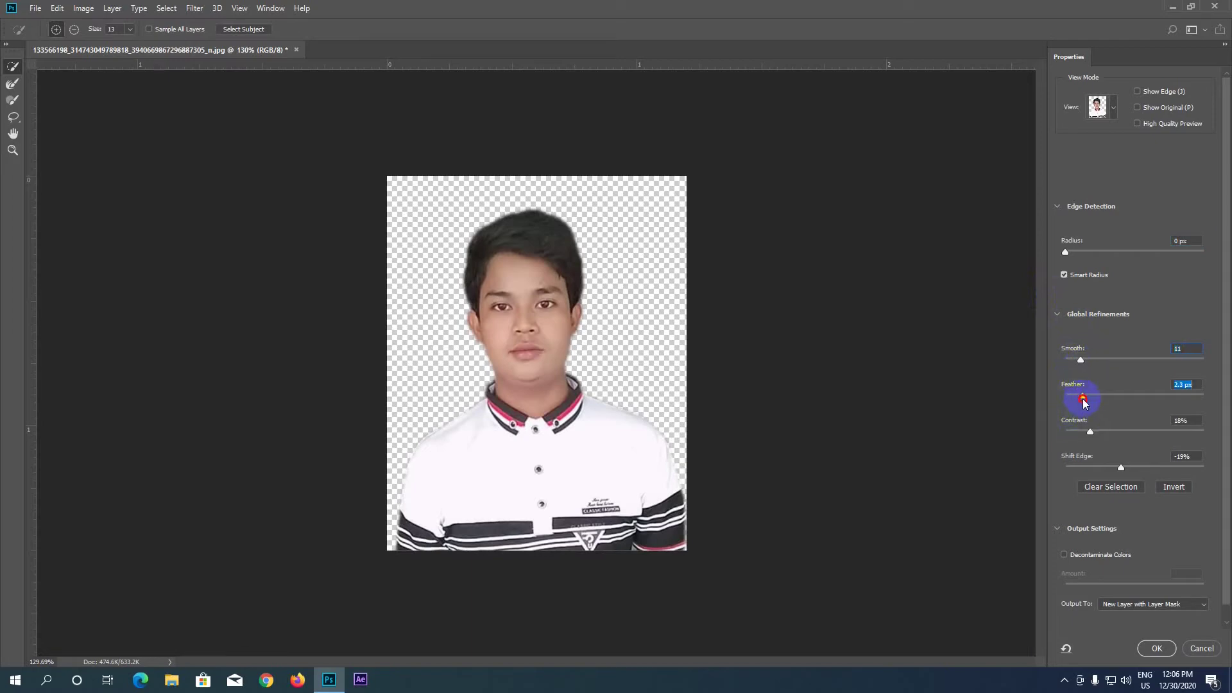
mouse_move(1091, 431)
left_mouse_down()
mouse_move(1123, 431)
mouse_move(1111, 437)
left_mouse_up()
left_click(1122, 471)
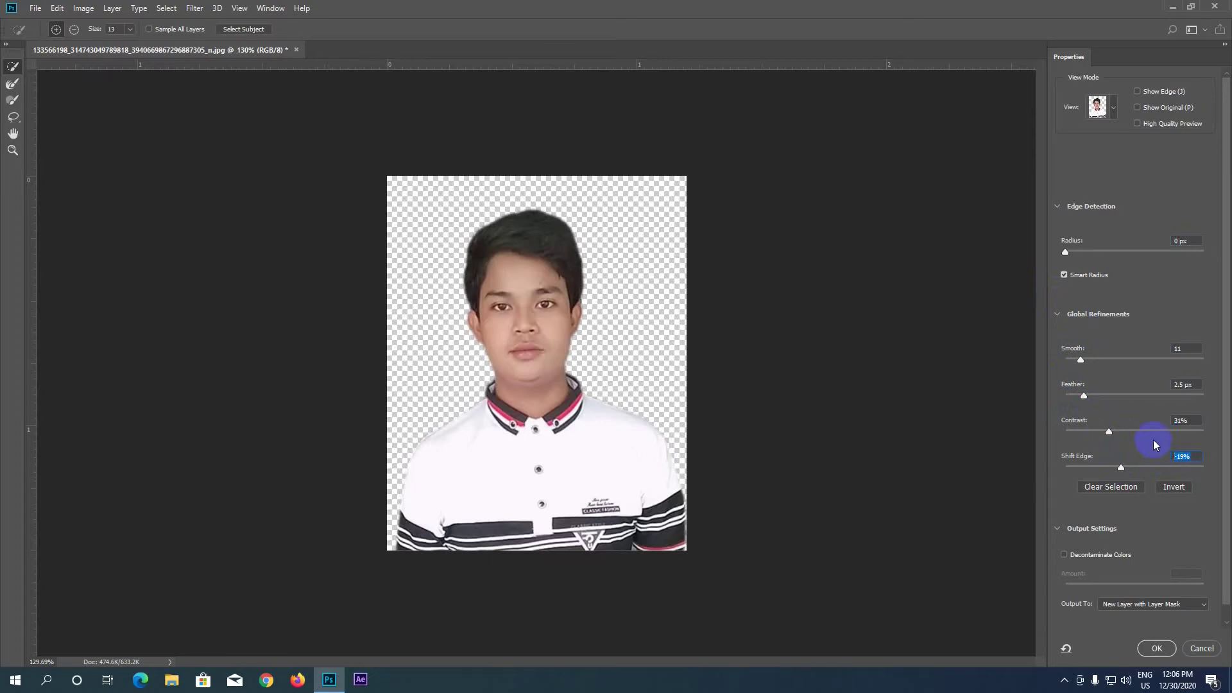
type("0")
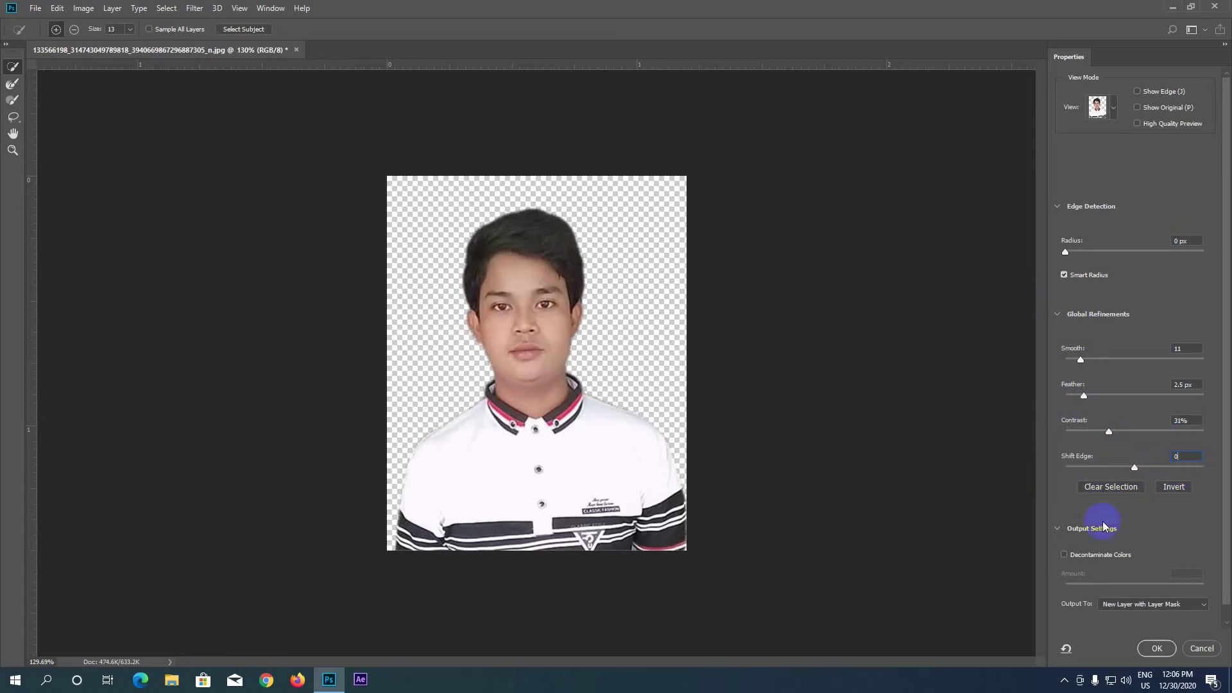
- Enable Decontaminate Colors and output the refined selection to a New Layer with Layer Mask
scroll(1077, 583, "down", 1)
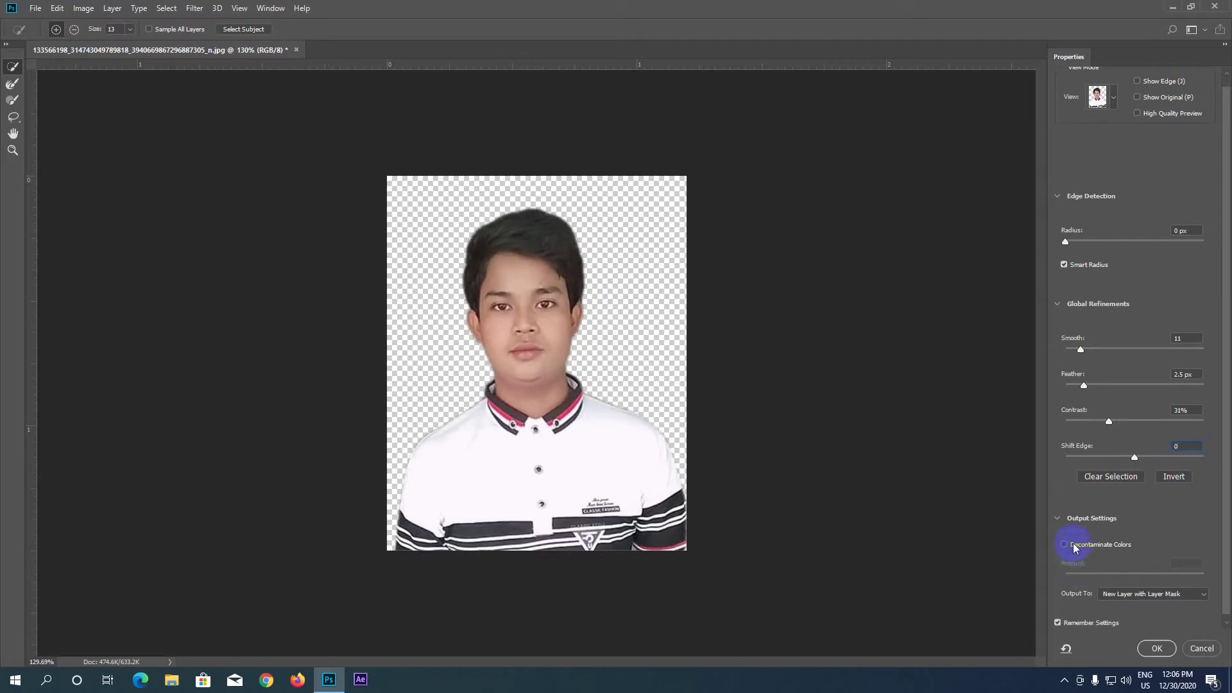
left_click(1064, 544)
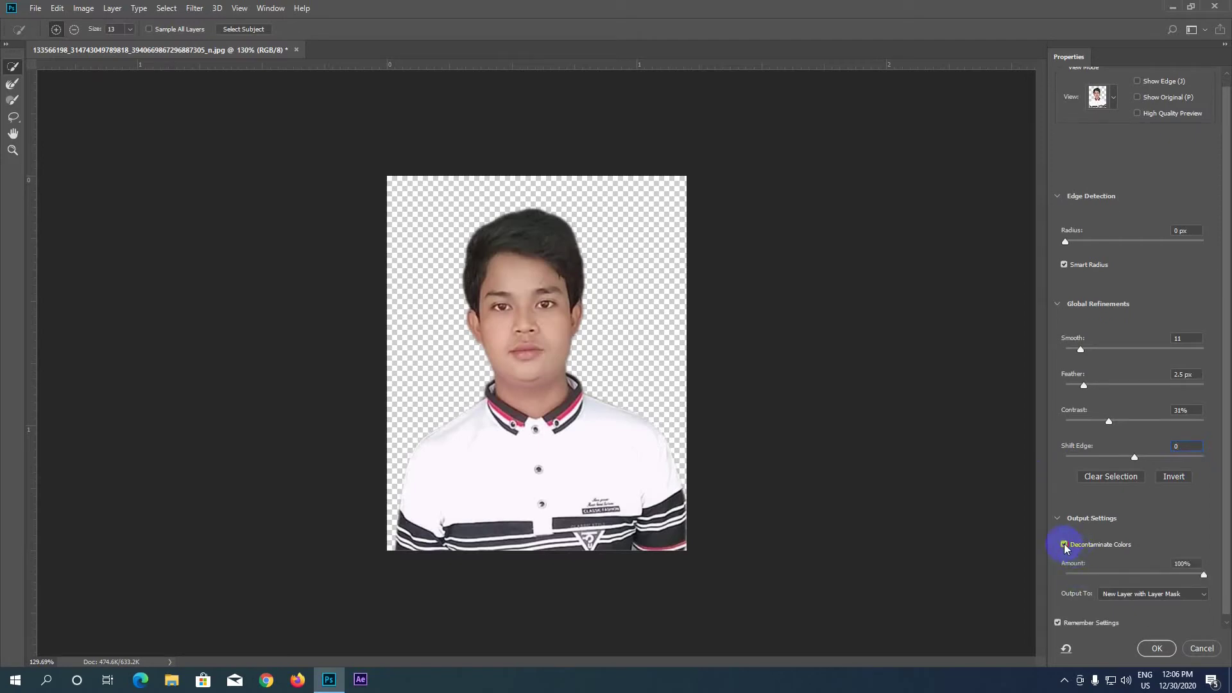
left_click(1204, 594)
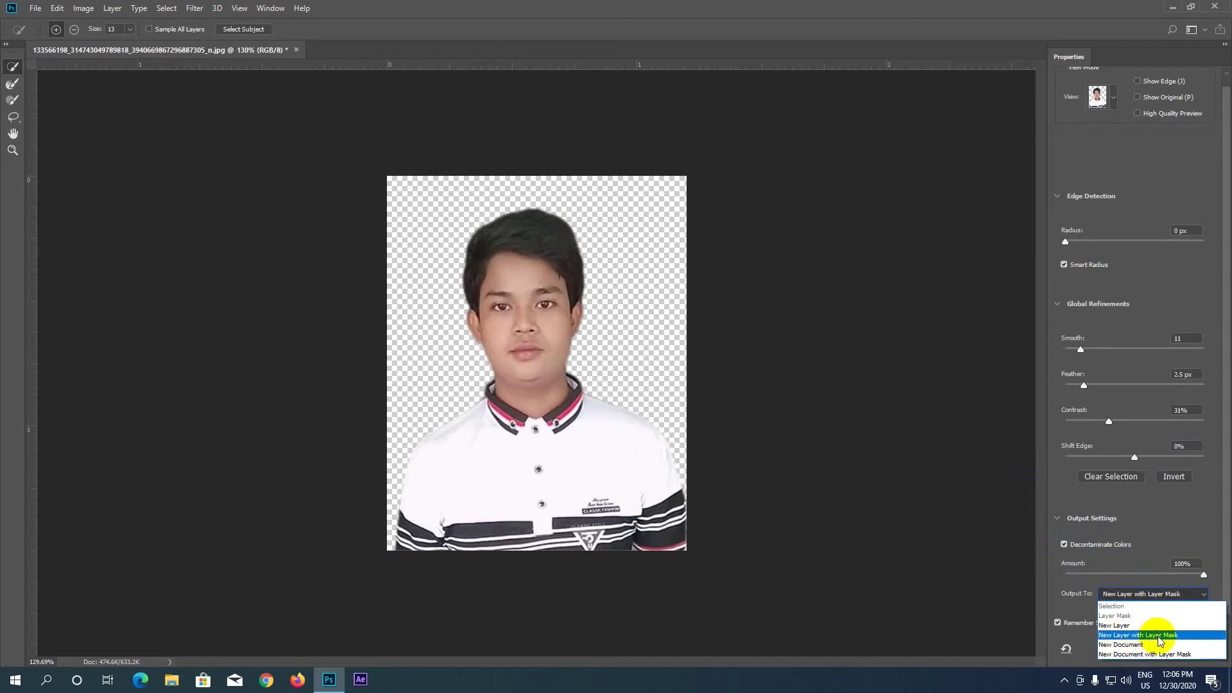
left_click(1158, 636)
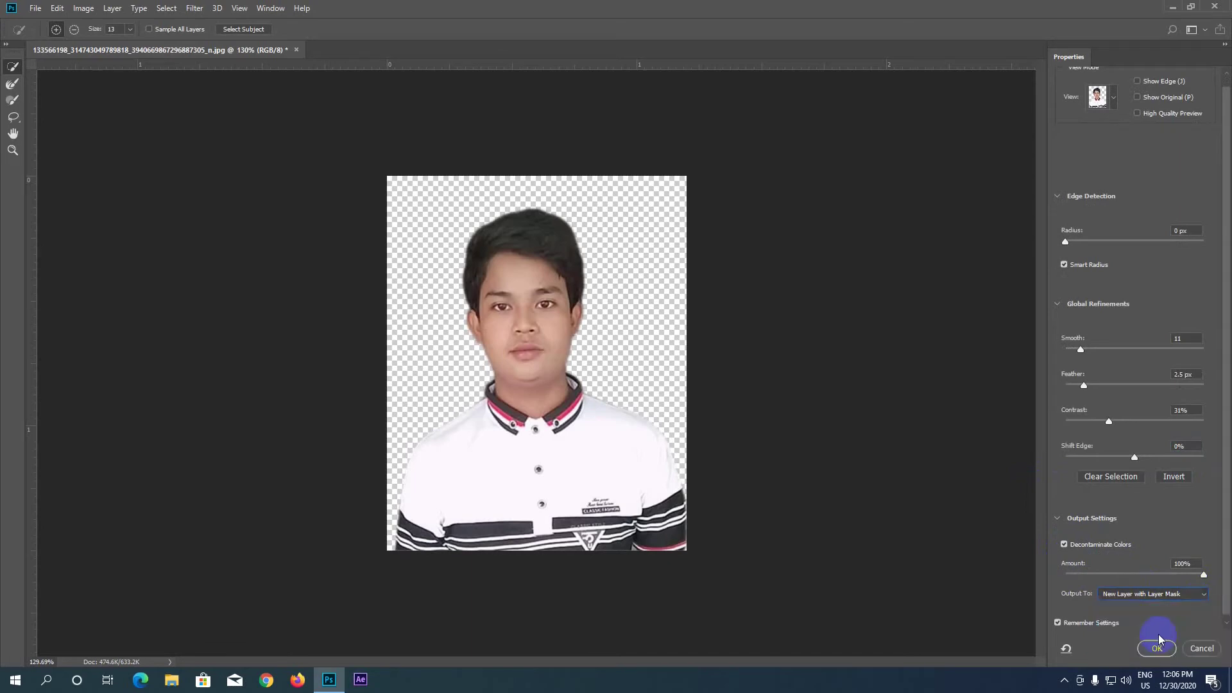
scroll(1072, 582, "up", 1)
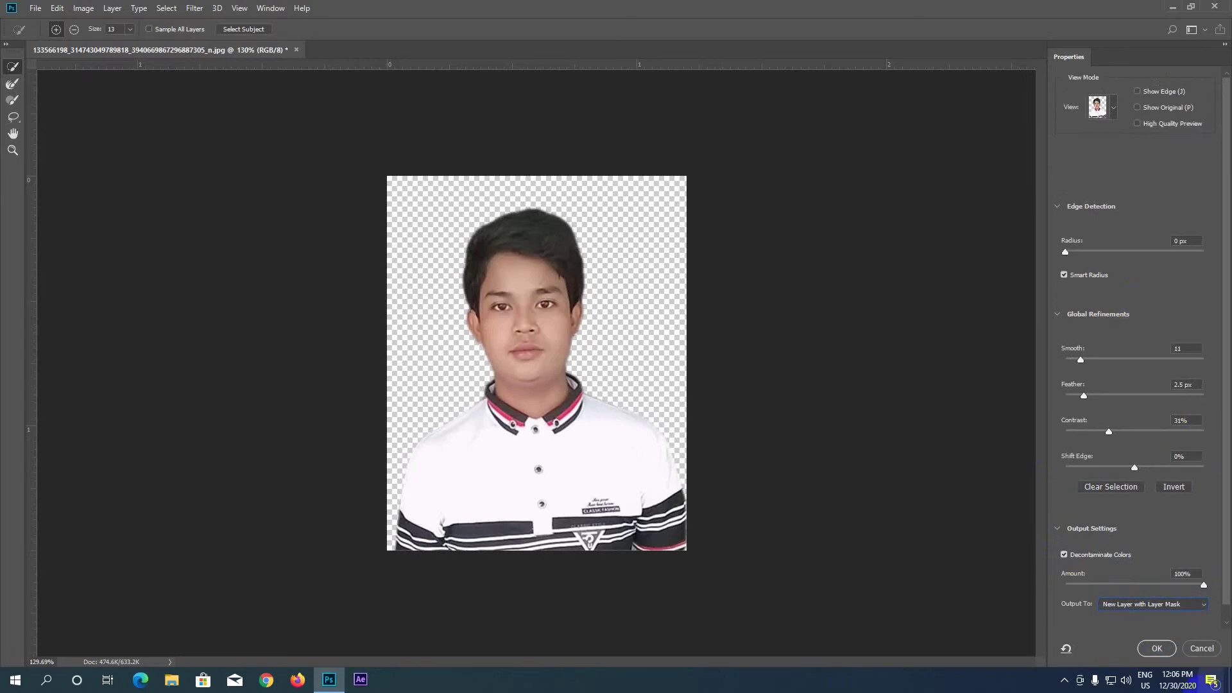
left_click(1158, 649)
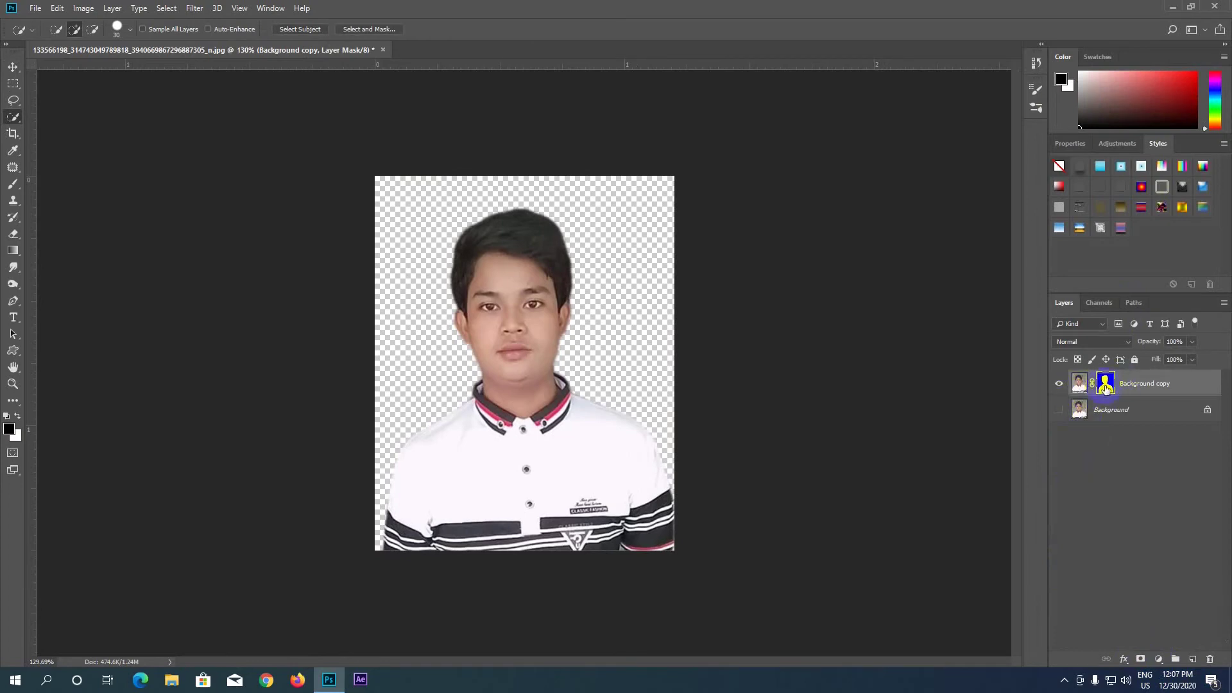
- Compare the cut-out with the original Background layer shown and hidden, and apply the layer mask on Background copy
left_click(1060, 410)
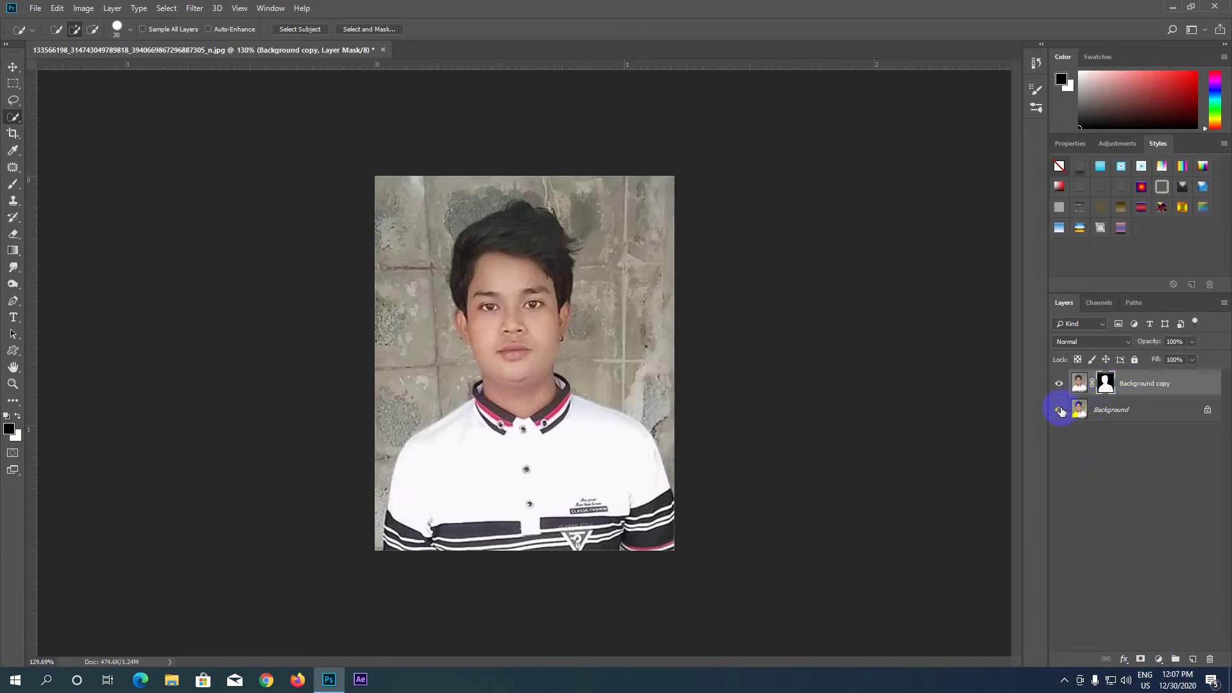
left_click(1060, 411)
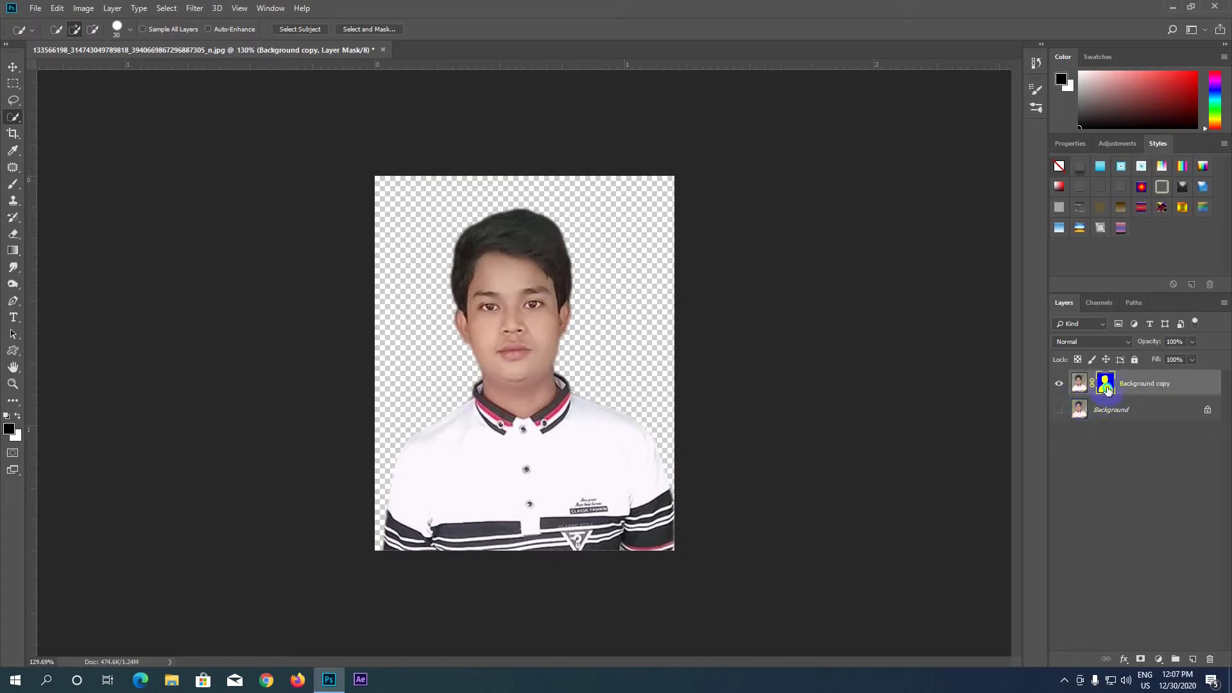
right_click(1107, 390)
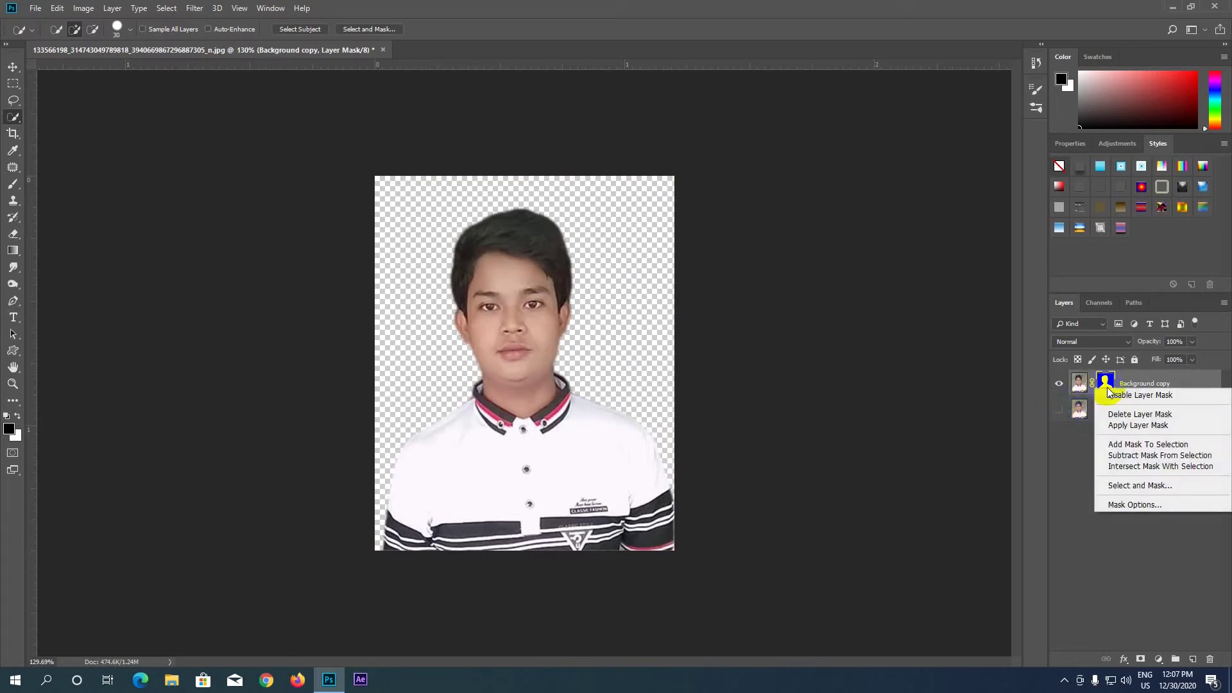
left_click(1107, 384)
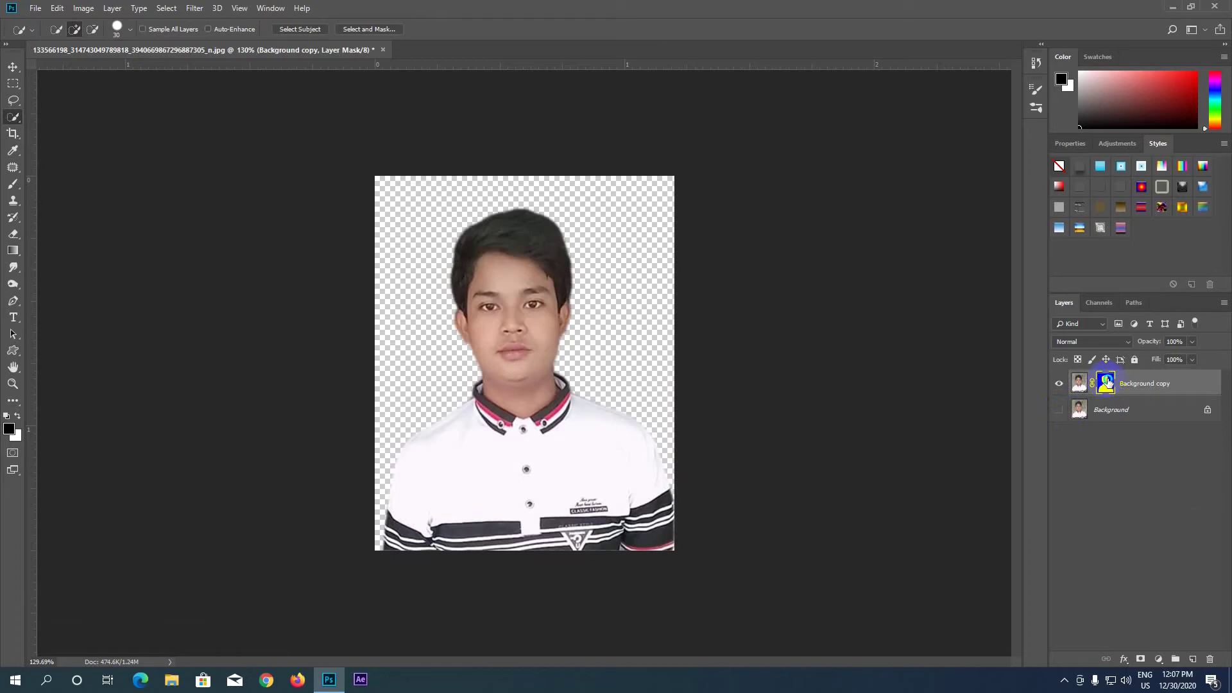
right_click(1107, 383)
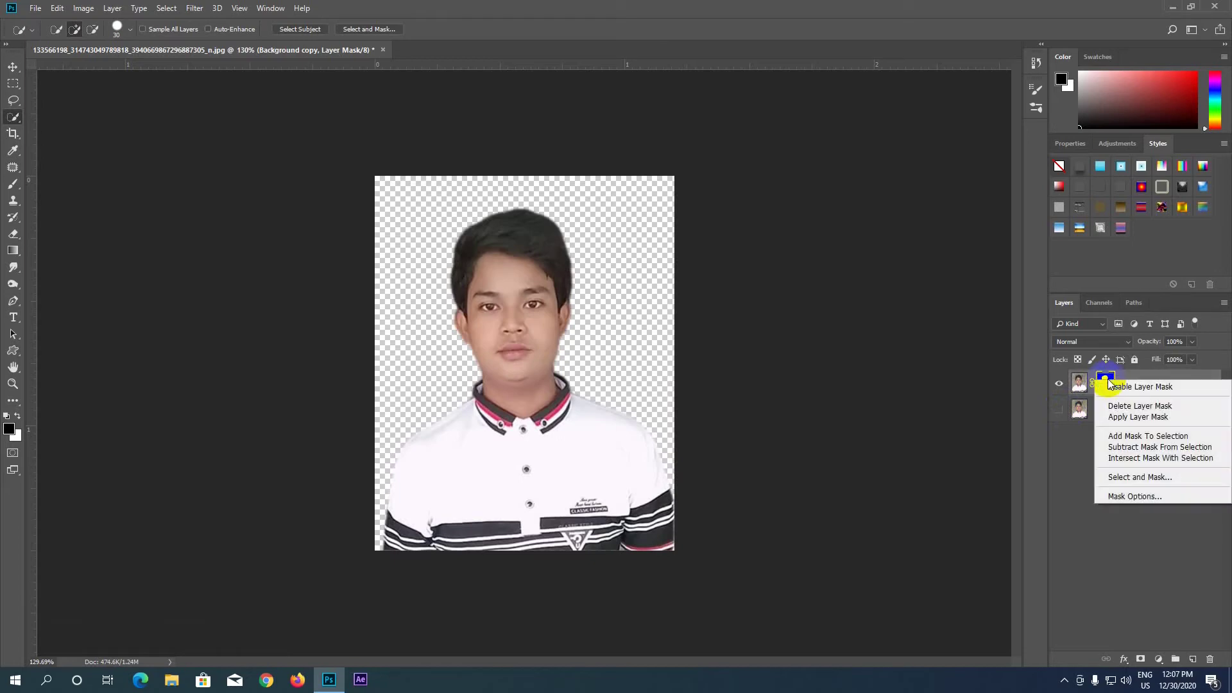
left_click(1139, 419)
- Rotate the man's cut-out on the Background copy layer slightly clockwise with Free Transform to straighten him
key("ctrl+plus")
key("ctrl+minus")
key("ctrl+plus")
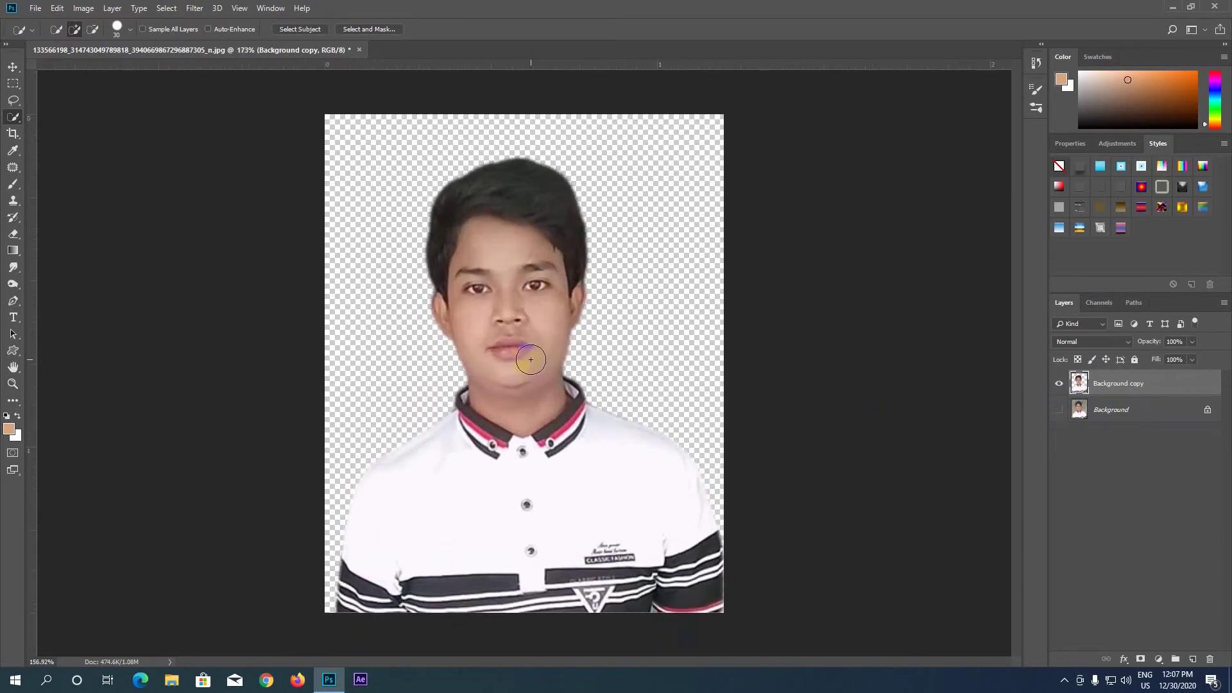
scroll(531, 360, "down", 1)
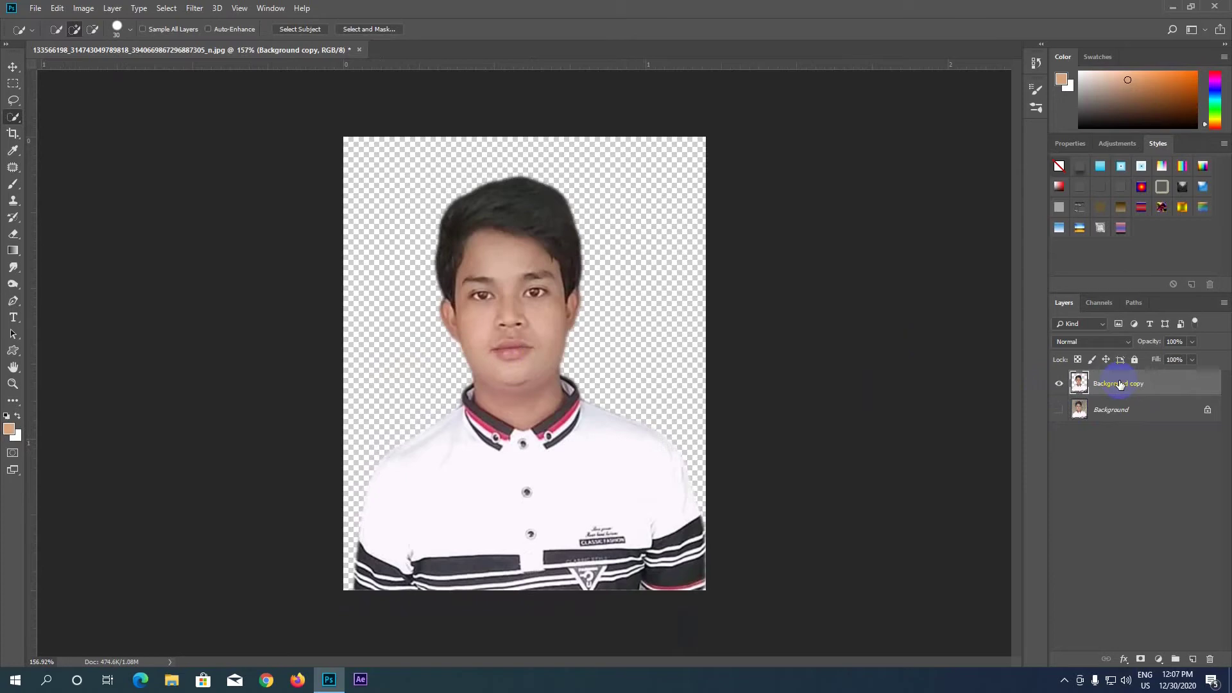
key("ctrl+t")
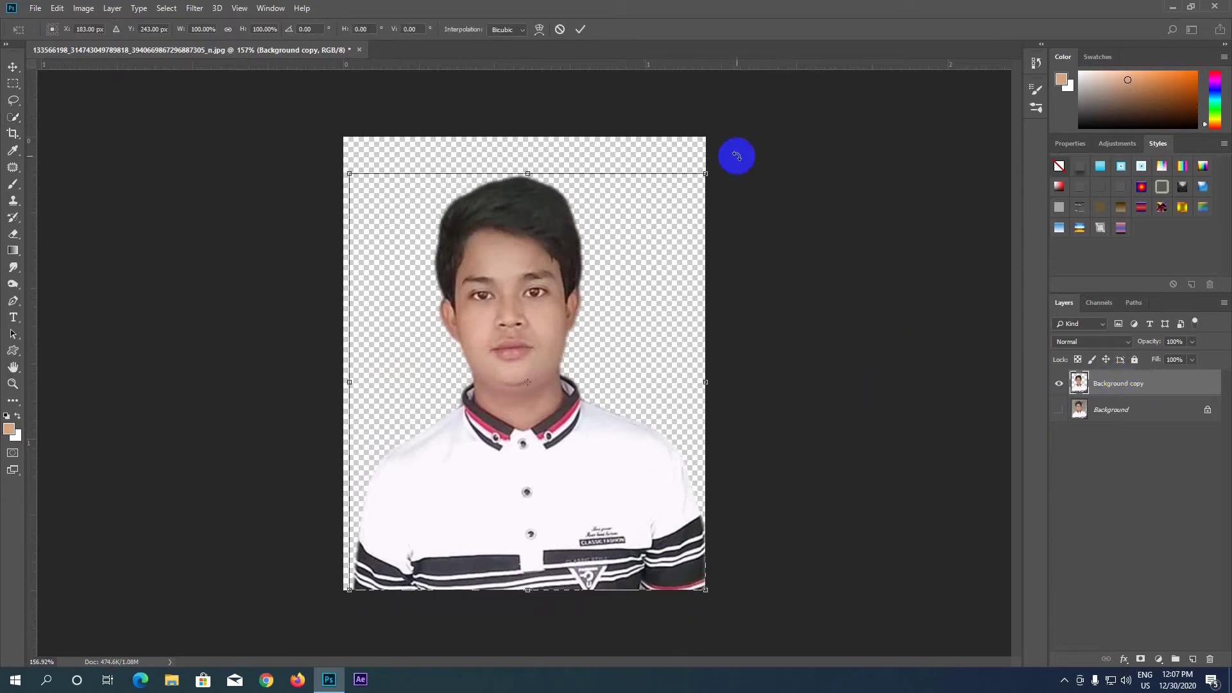
left_click_drag(734, 156, 746, 168)
key("Escape")
key("w")
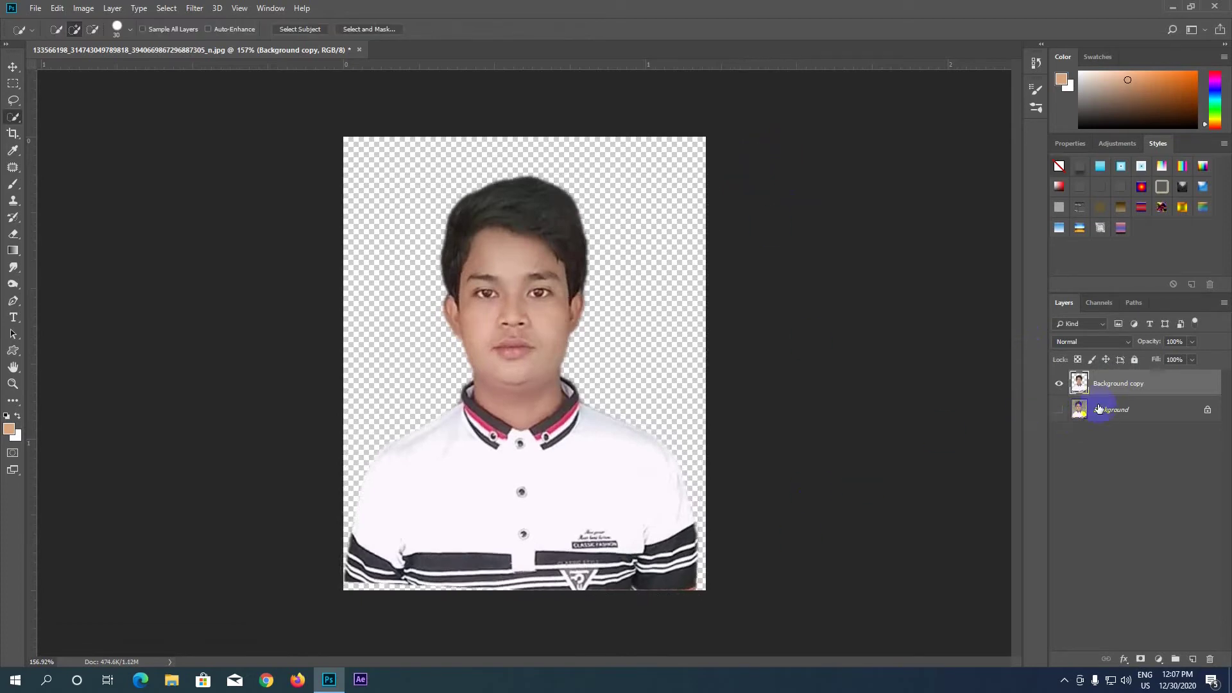
- Add a Solid Color fill layer directly above the Background layer, keeping the default name, mode and opacity
left_click(1133, 412)
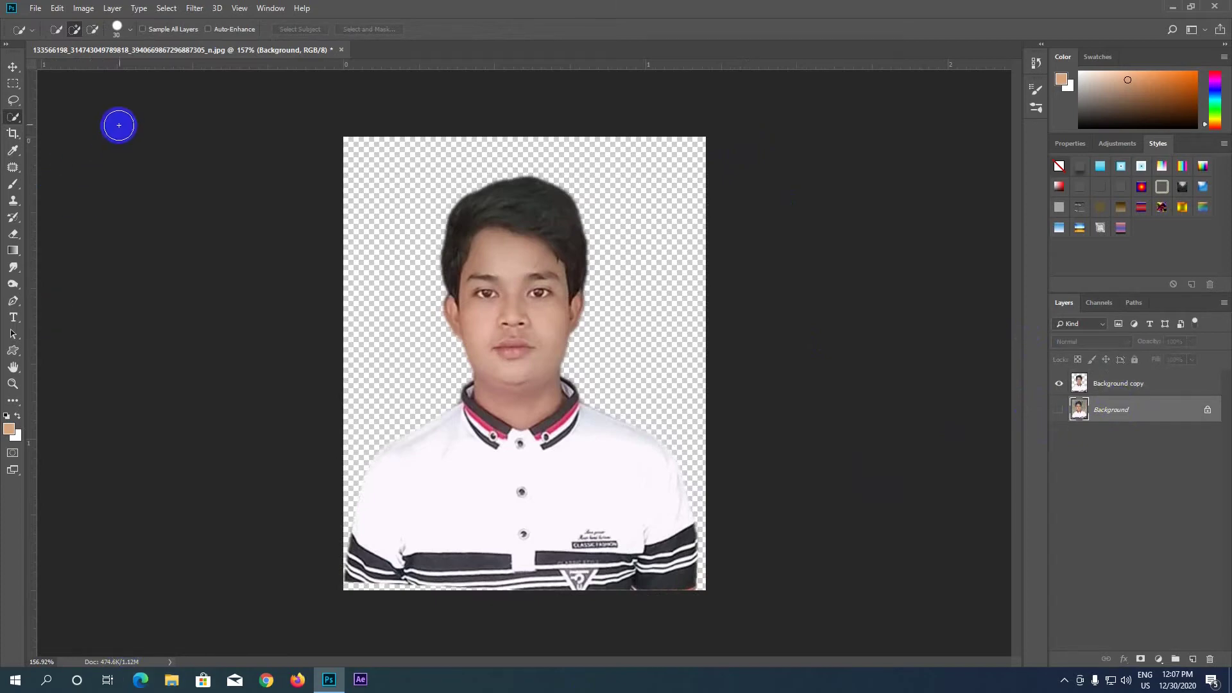
left_click(108, 9)
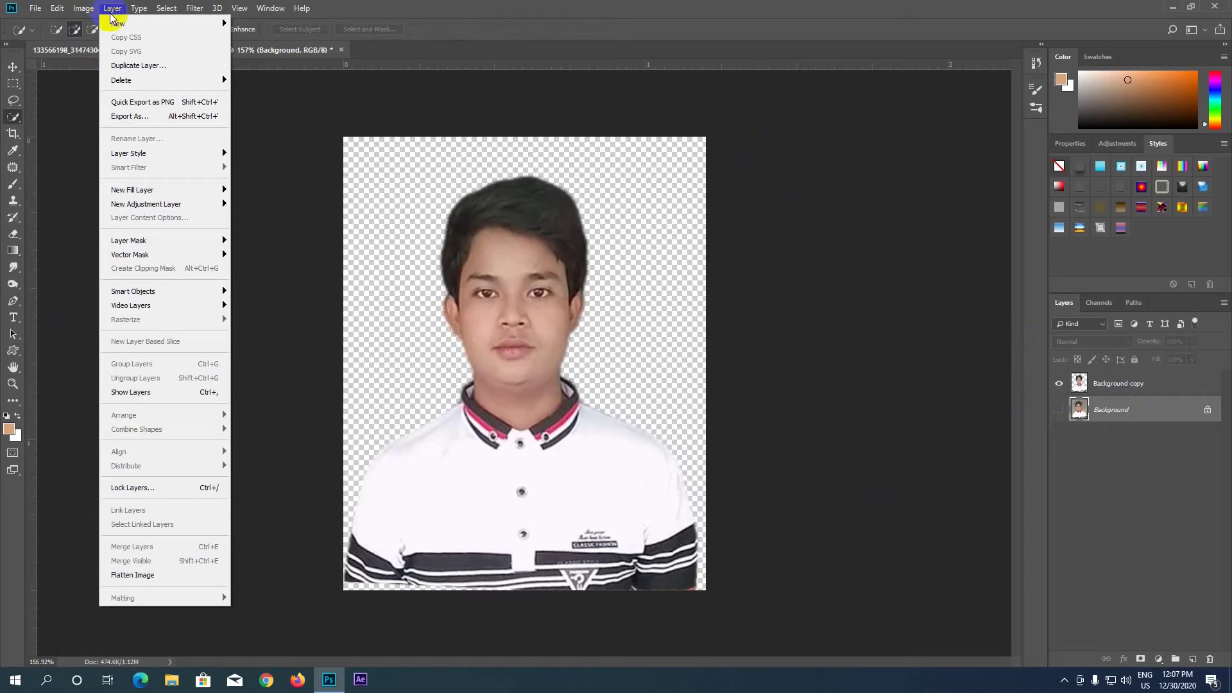
mouse_move(195, 158)
mouse_move(151, 190)
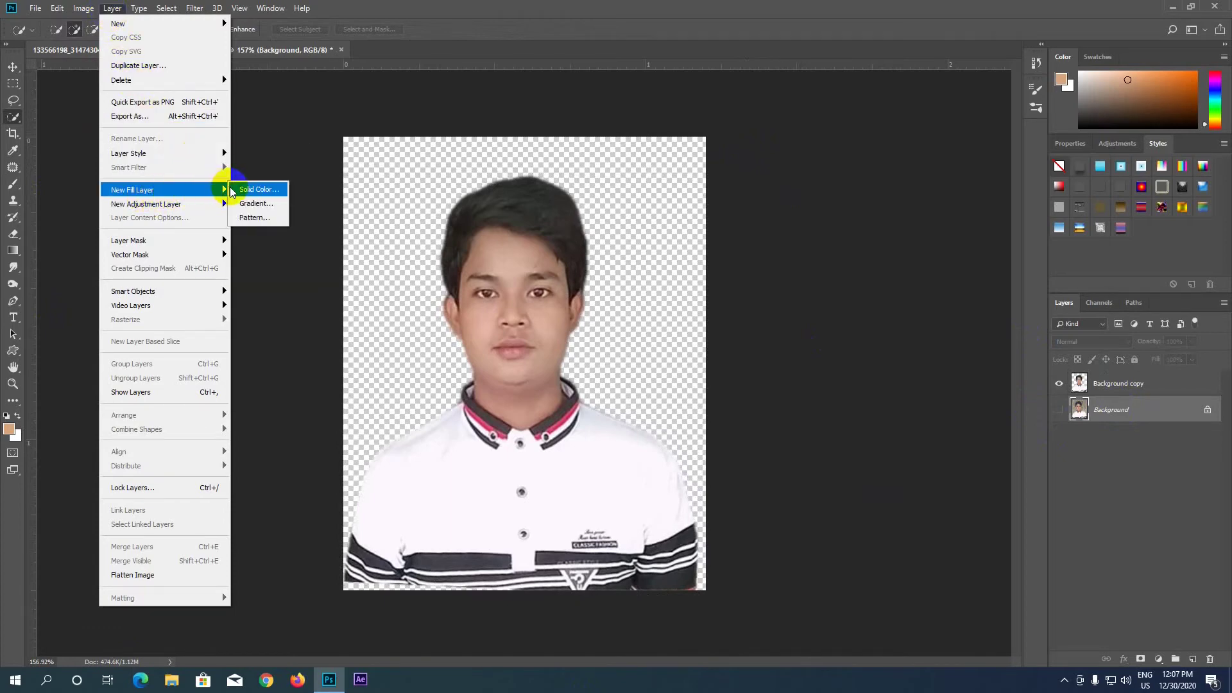
left_click(251, 191)
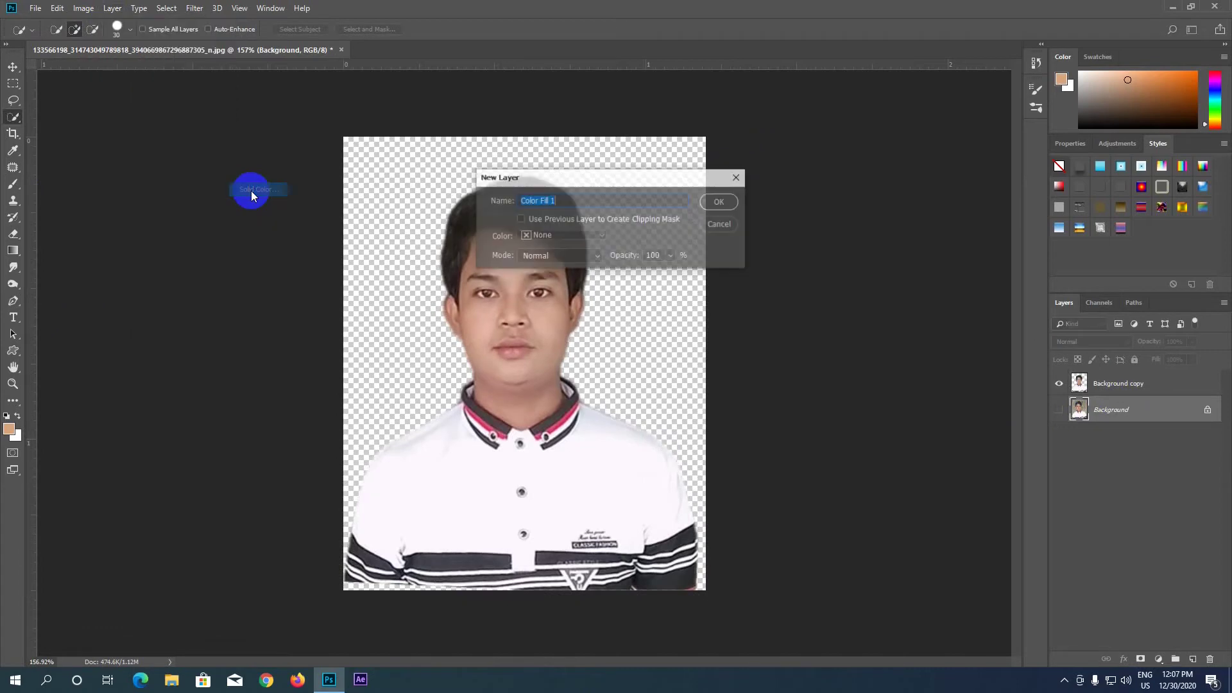
left_click(718, 203)
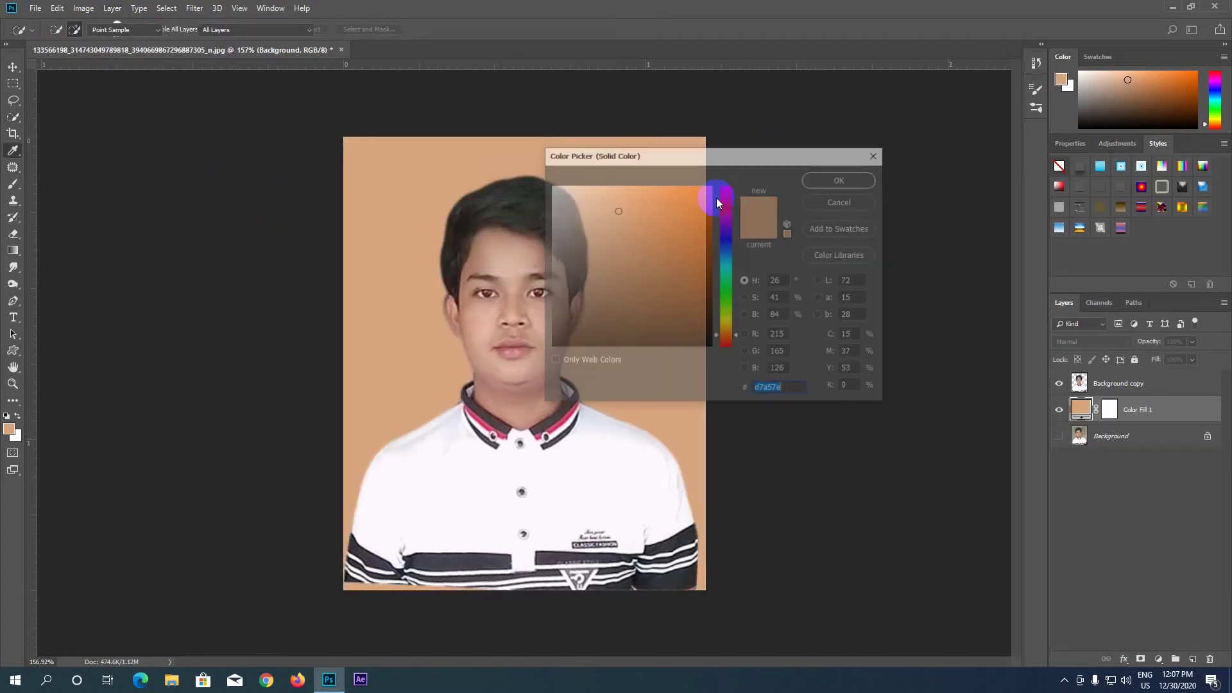
- Set the fill layer's colour to light blue #5ab5c9 and check the cut-out's edges against it
left_click_drag(725, 165, 848, 147)
left_click(762, 200)
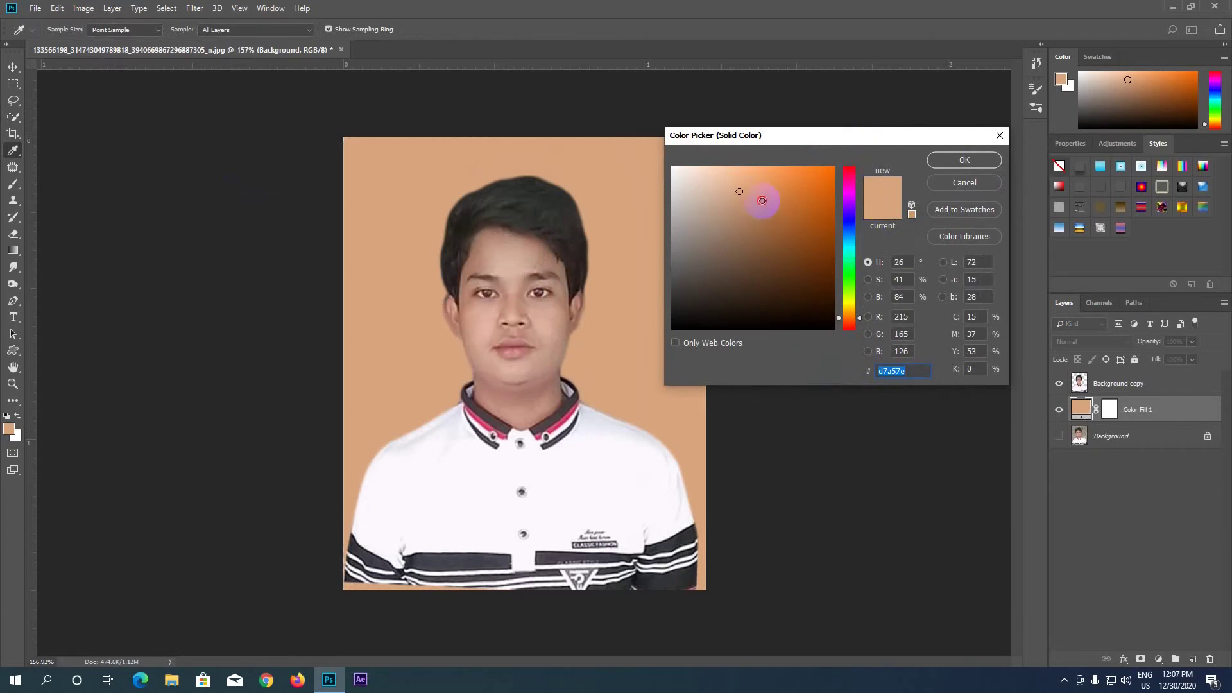
left_click(848, 242)
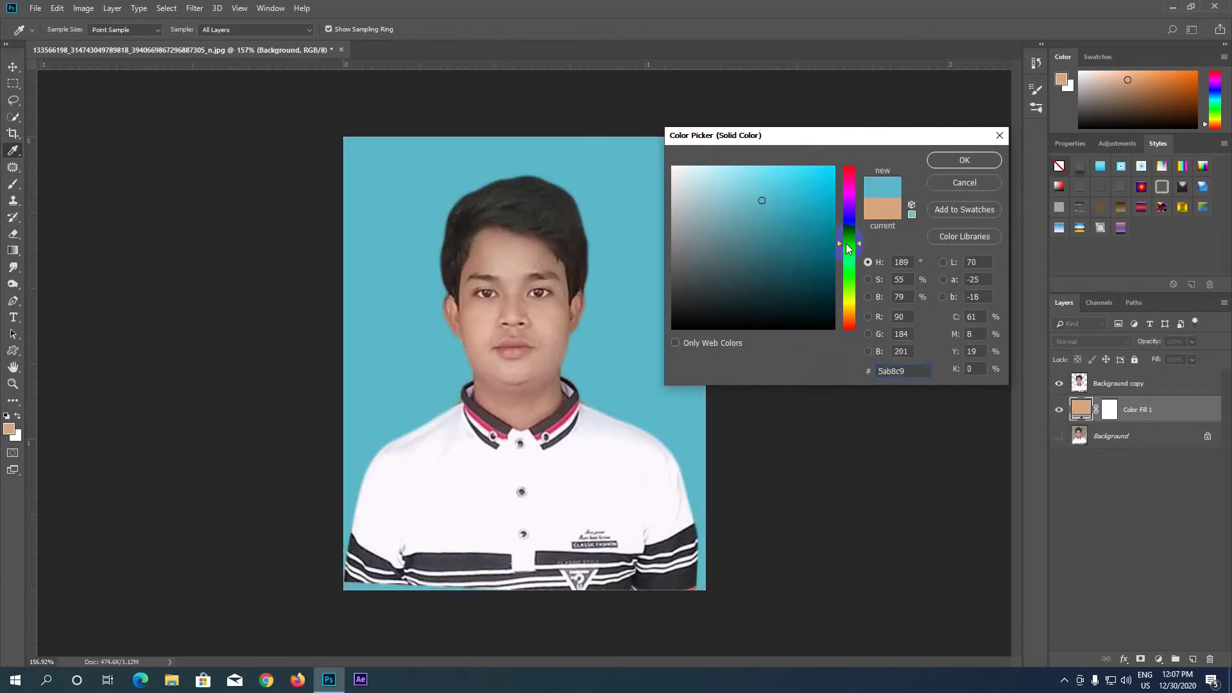
left_click_drag(851, 249, 851, 244)
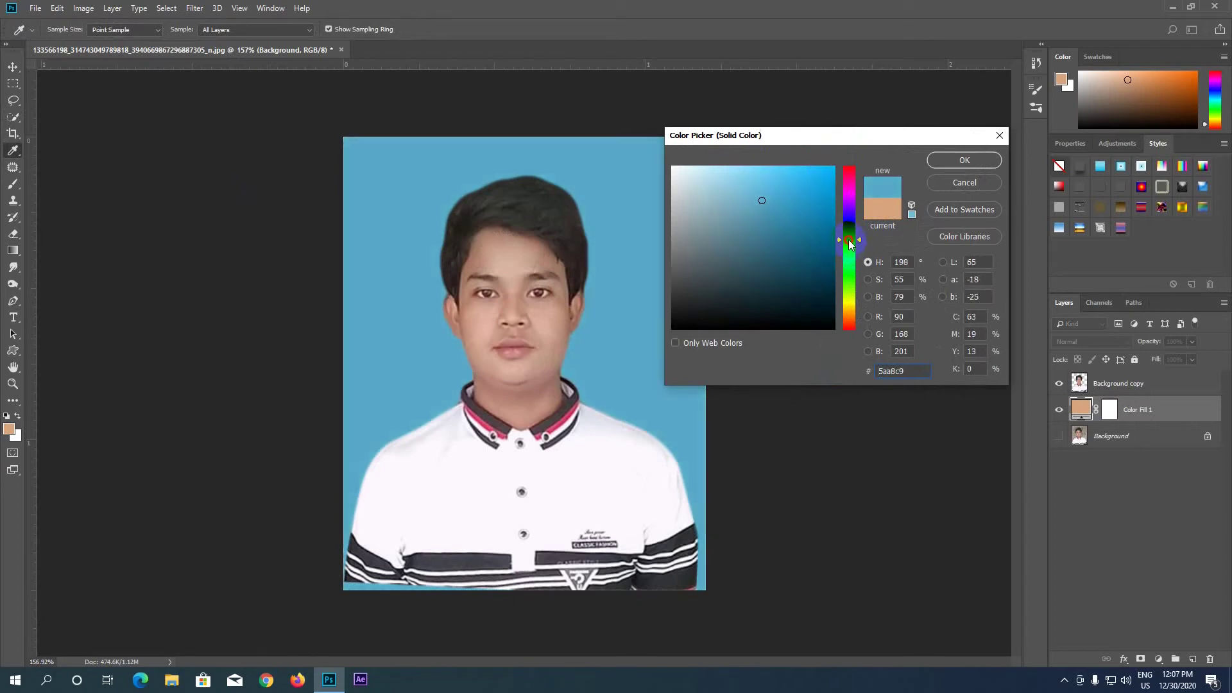
left_click(855, 243)
left_click_drag(854, 247, 854, 247)
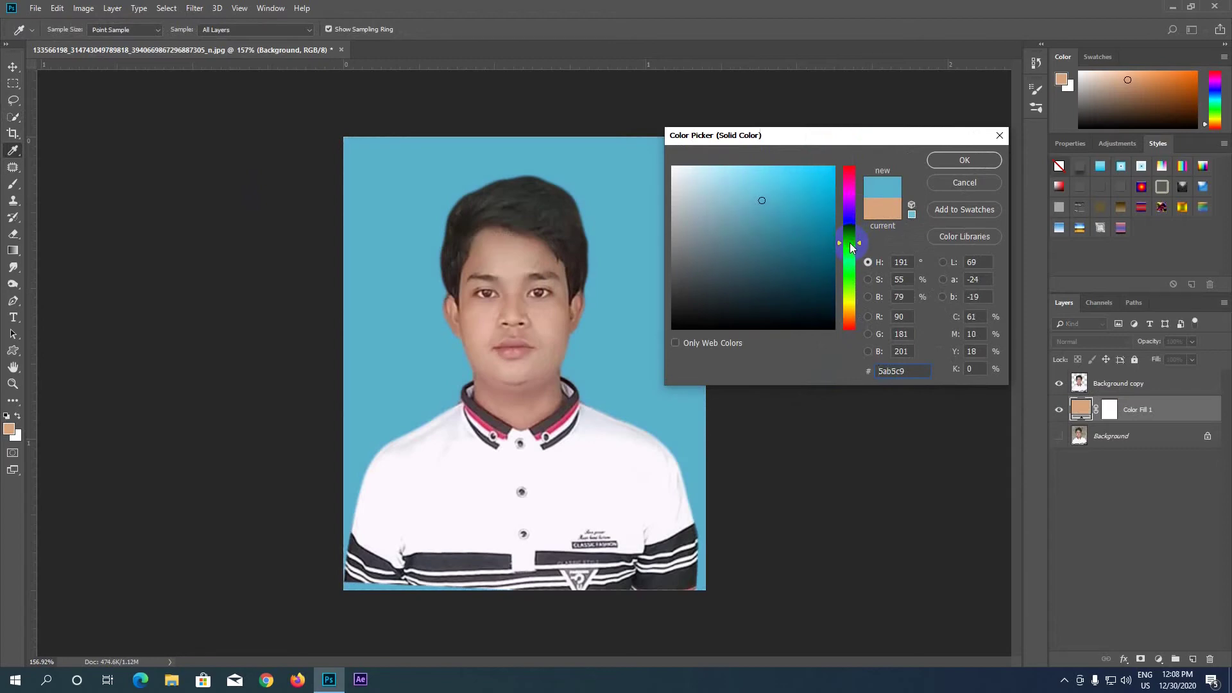
left_click(955, 160)
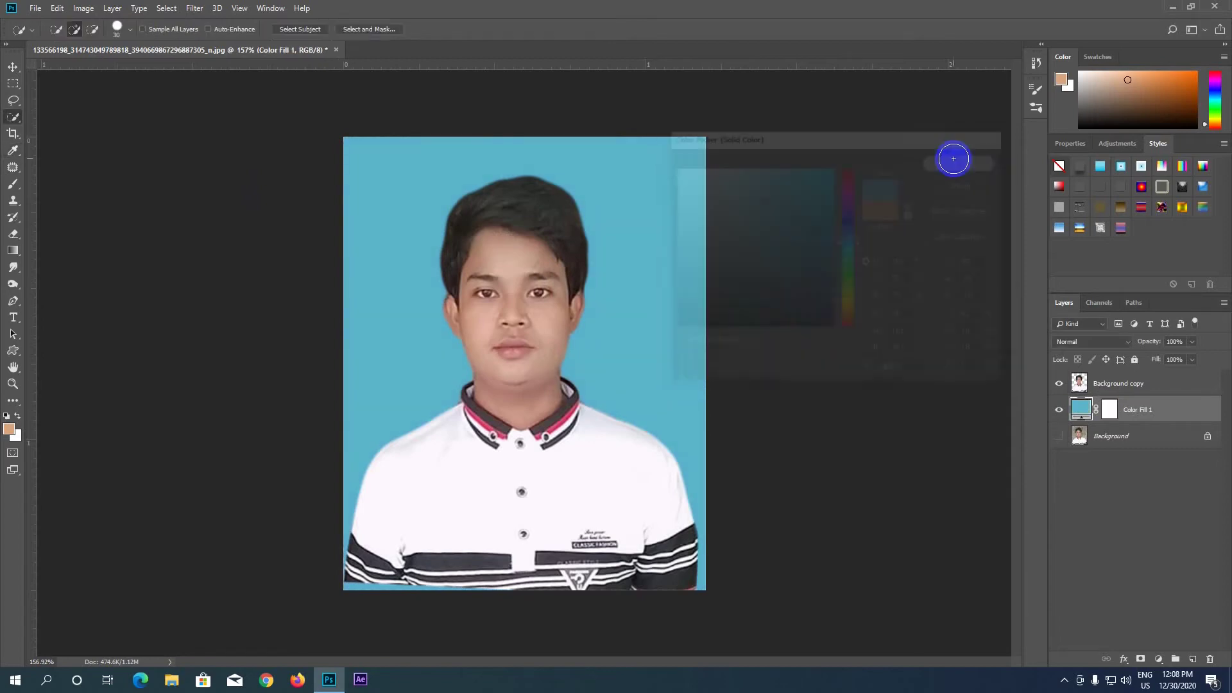
scroll(426, 302, "up", 4)
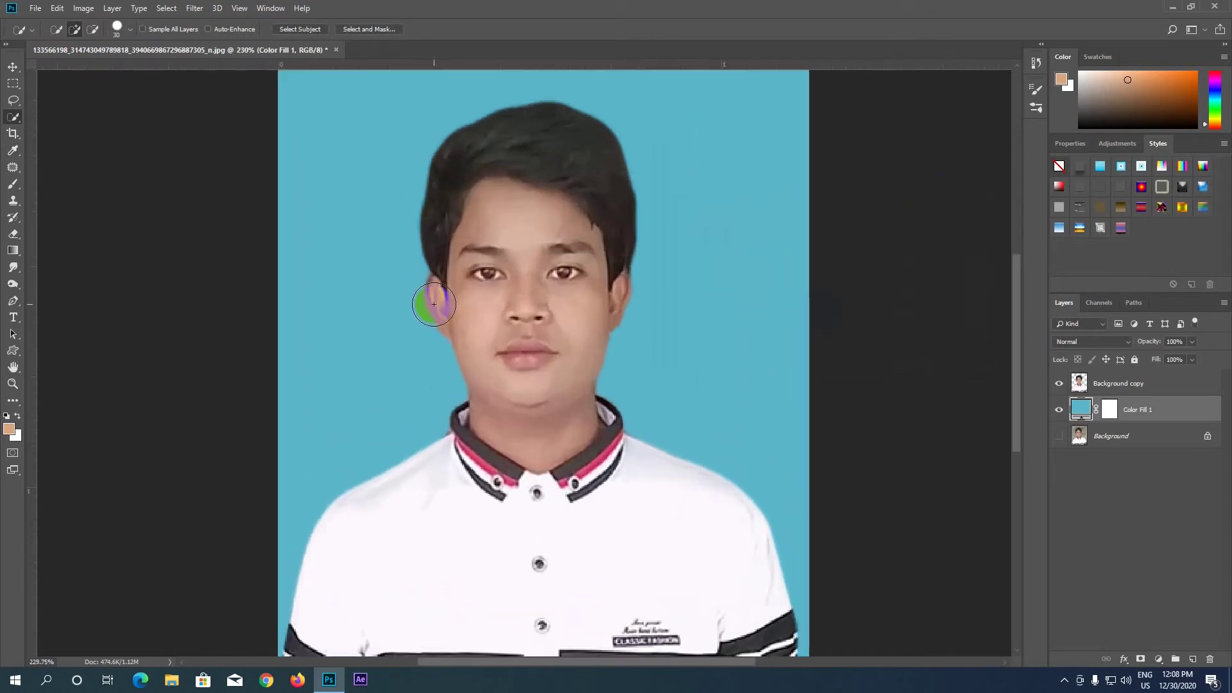
scroll(484, 179, "down", 3)
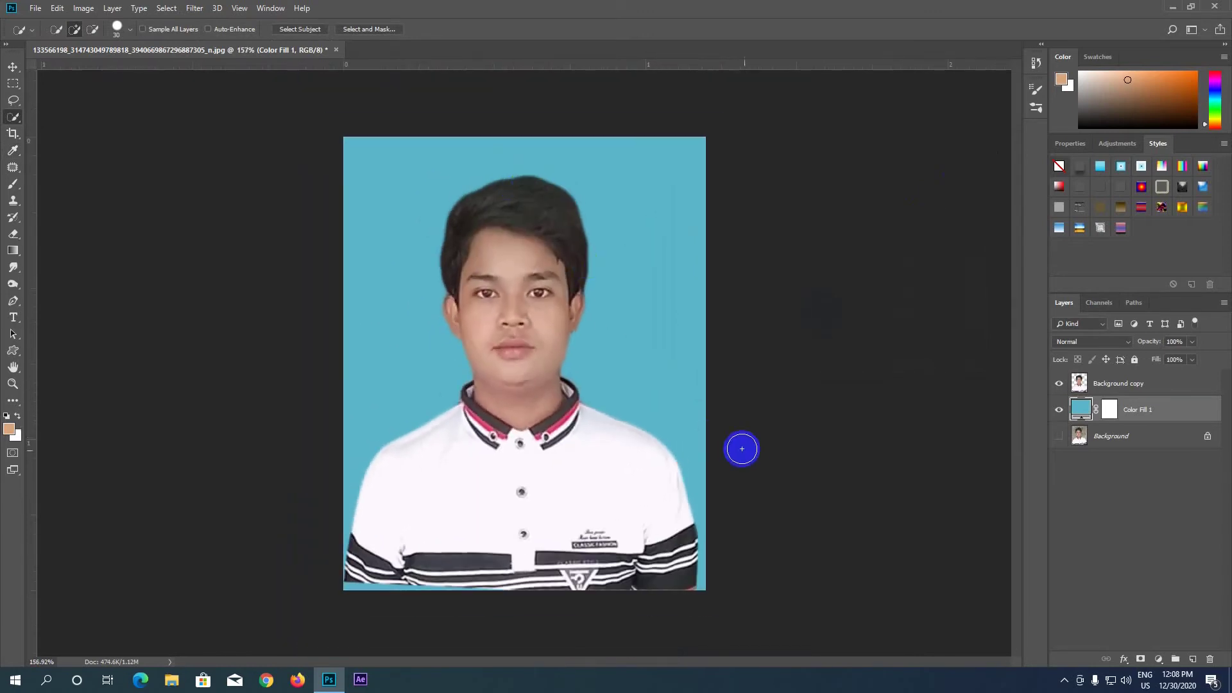
- Apply a Levels adjustment to the Background copy layer with the black input at 5 and midtones at 1.15
scroll(715, 439, "up", 2)
scroll(640, 400, "down", 1)
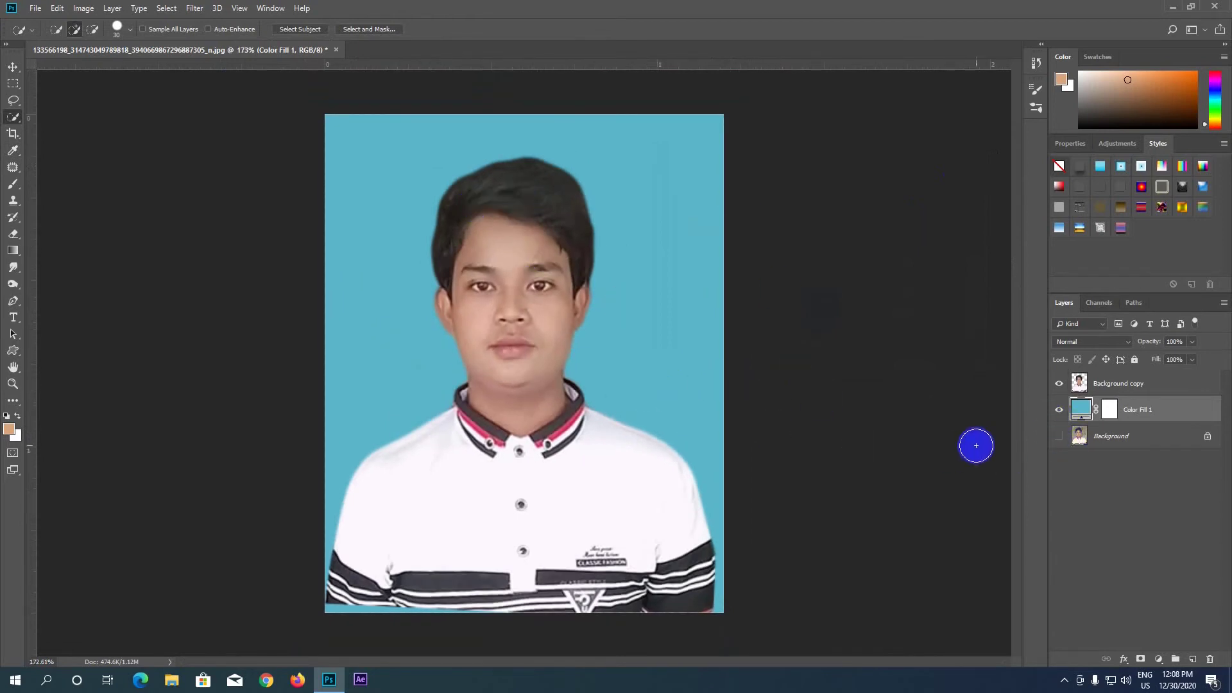
left_click(1125, 388)
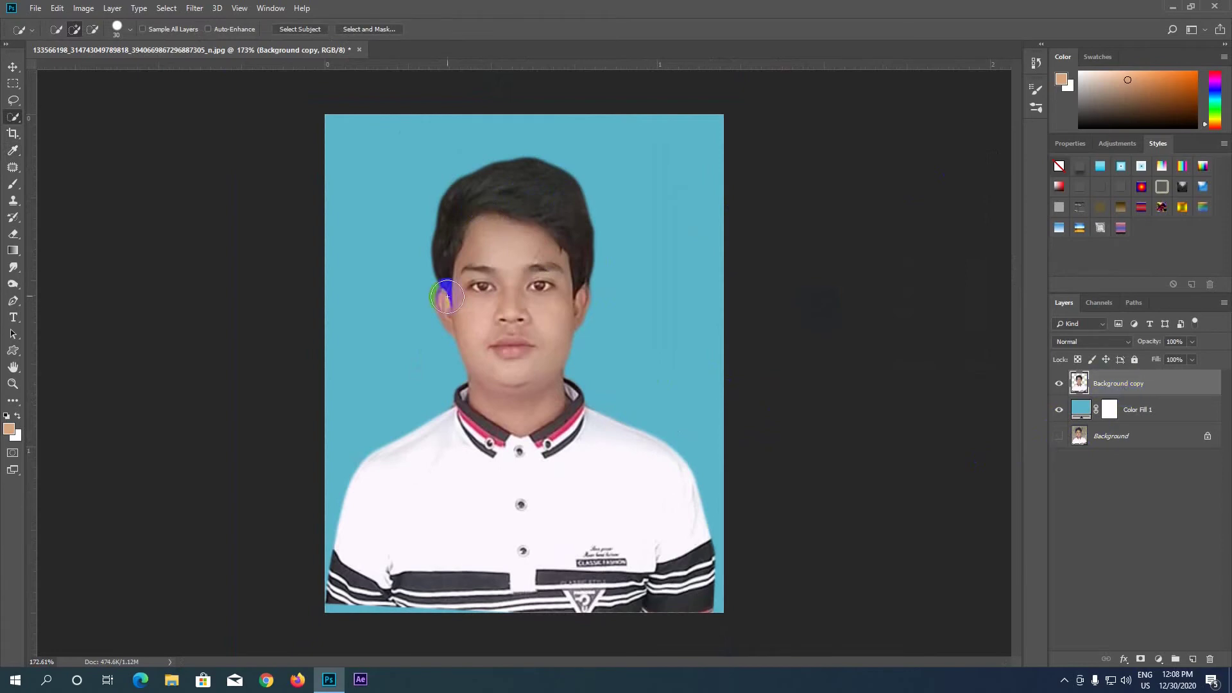
left_click(82, 8)
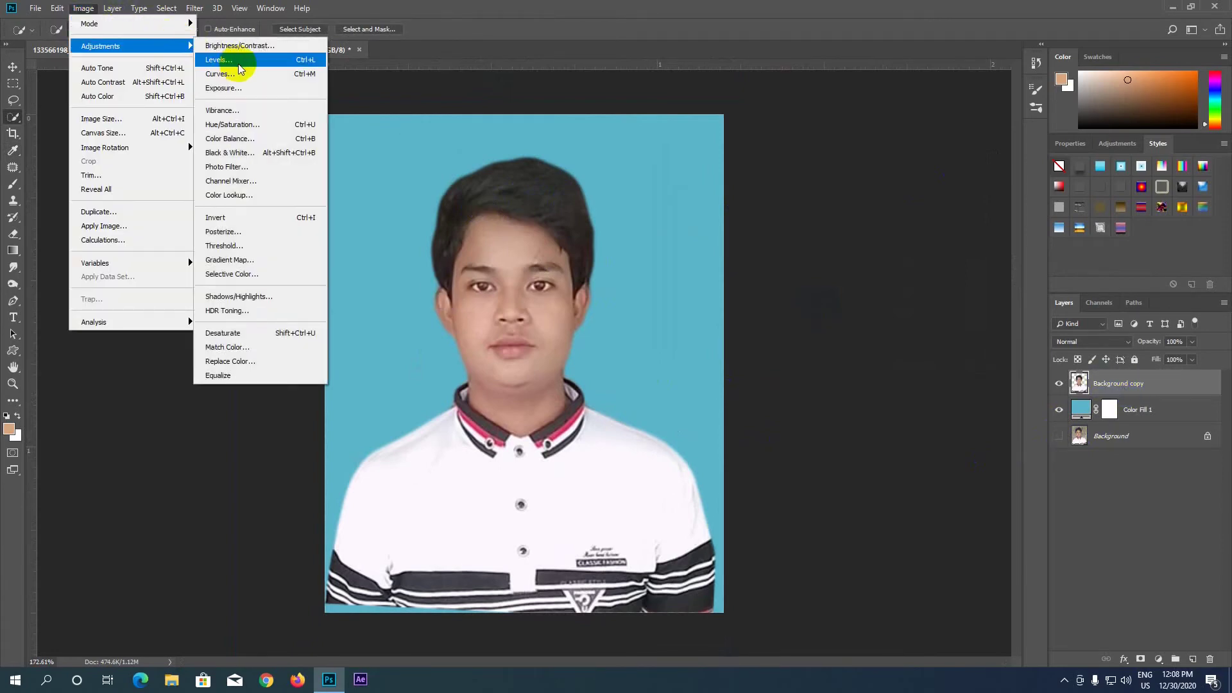
left_click(222, 60)
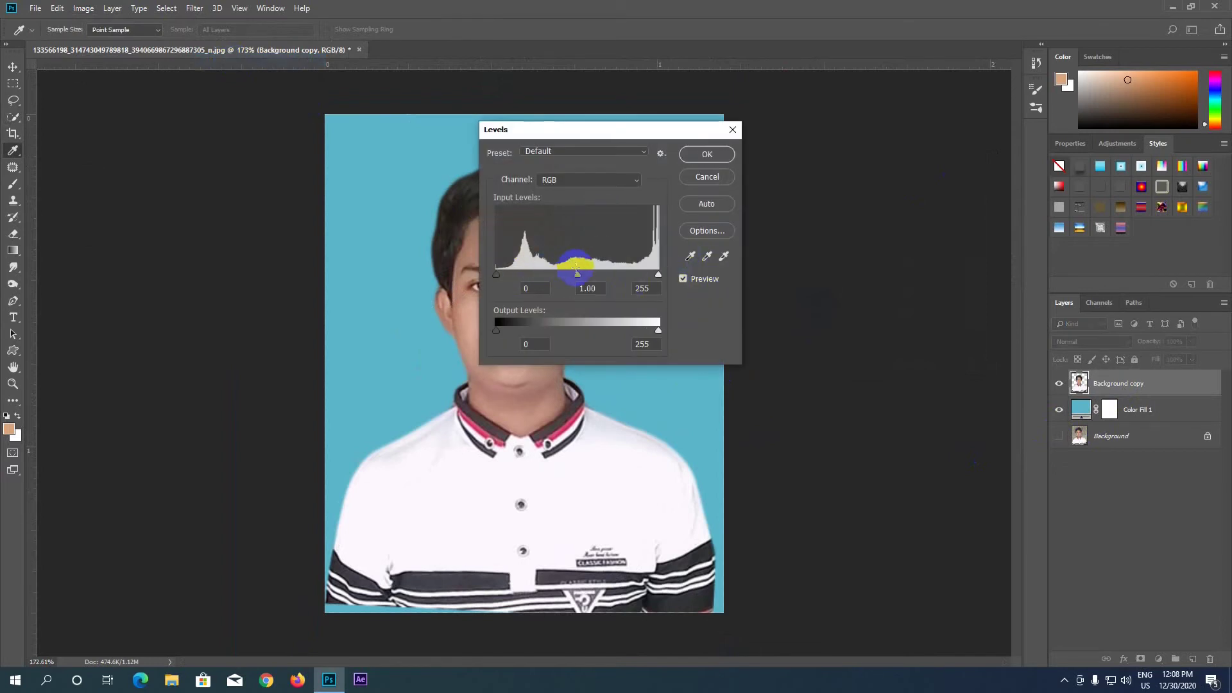
left_click_drag(591, 133, 734, 156)
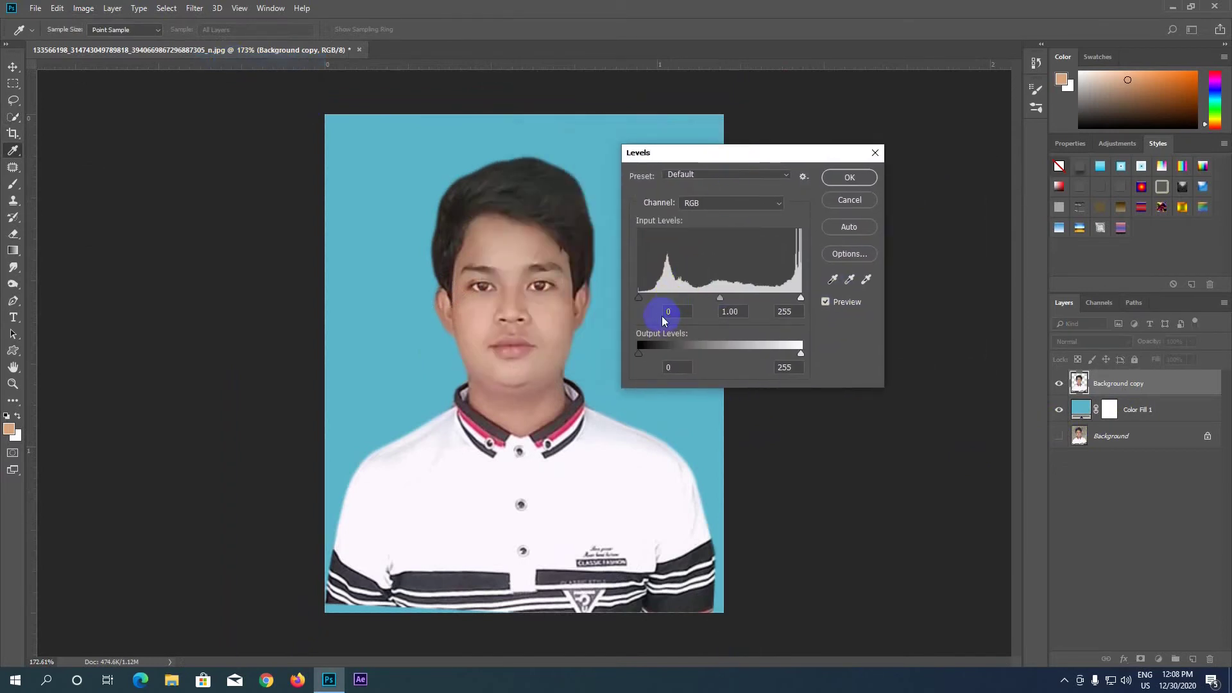
left_click_drag(640, 295, 643, 299)
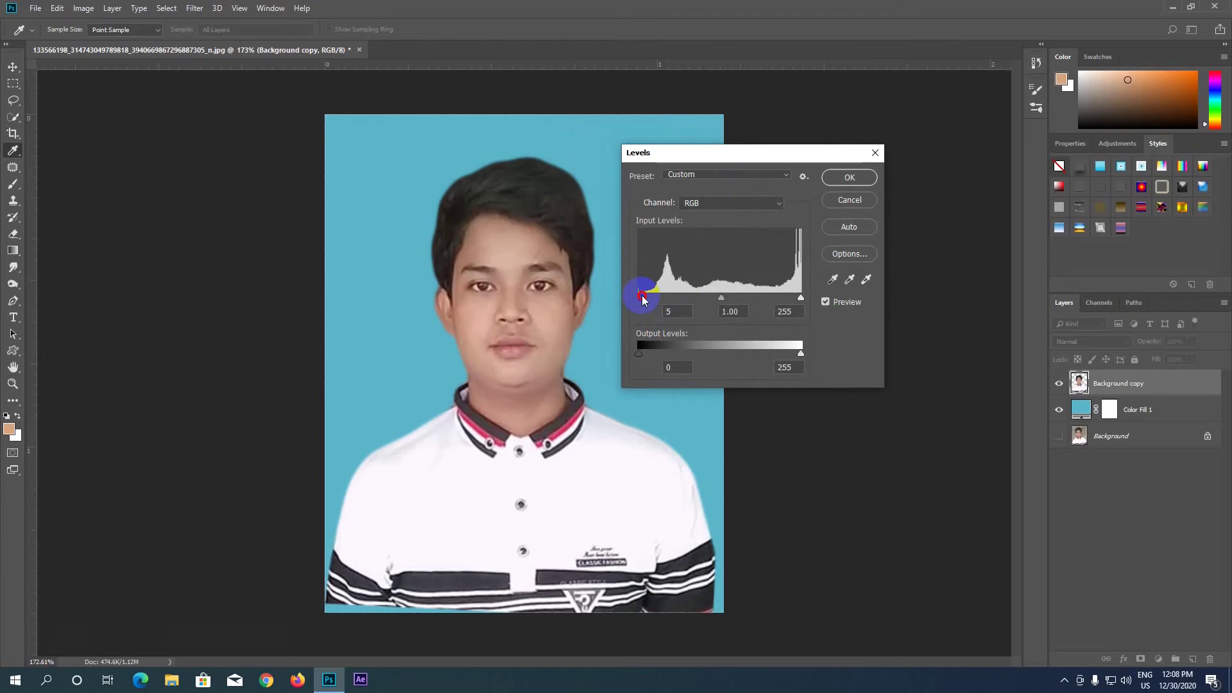
left_click(721, 297)
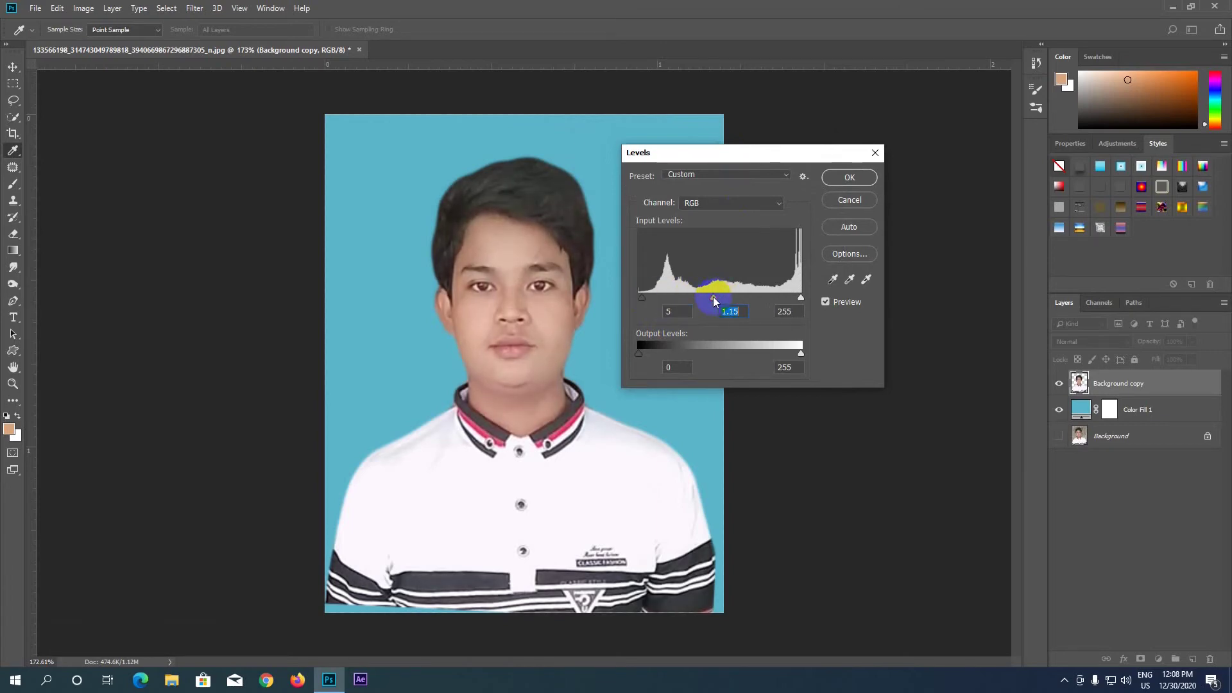
left_click(859, 179)
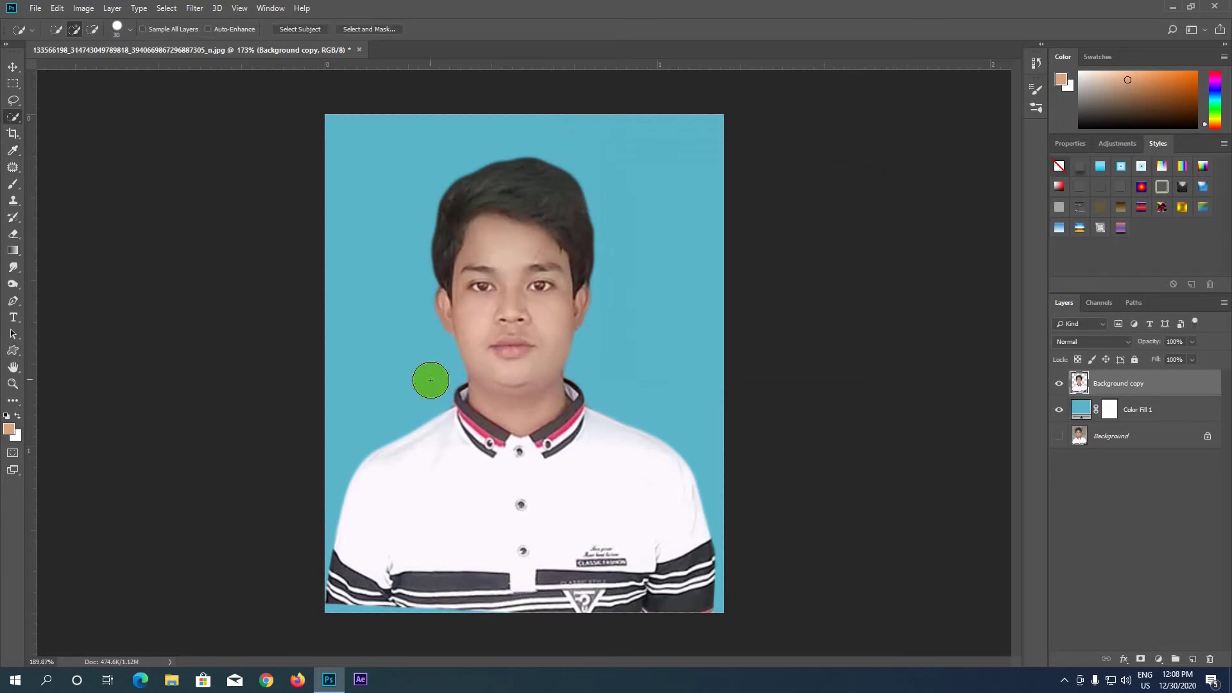
- Apply a Curves adjustment to the Background copy layer, adding a midpoint anchor and lowering the shadows from input 63 to output 56
scroll(426, 377, "up", 3)
scroll(426, 377, "down", 2)
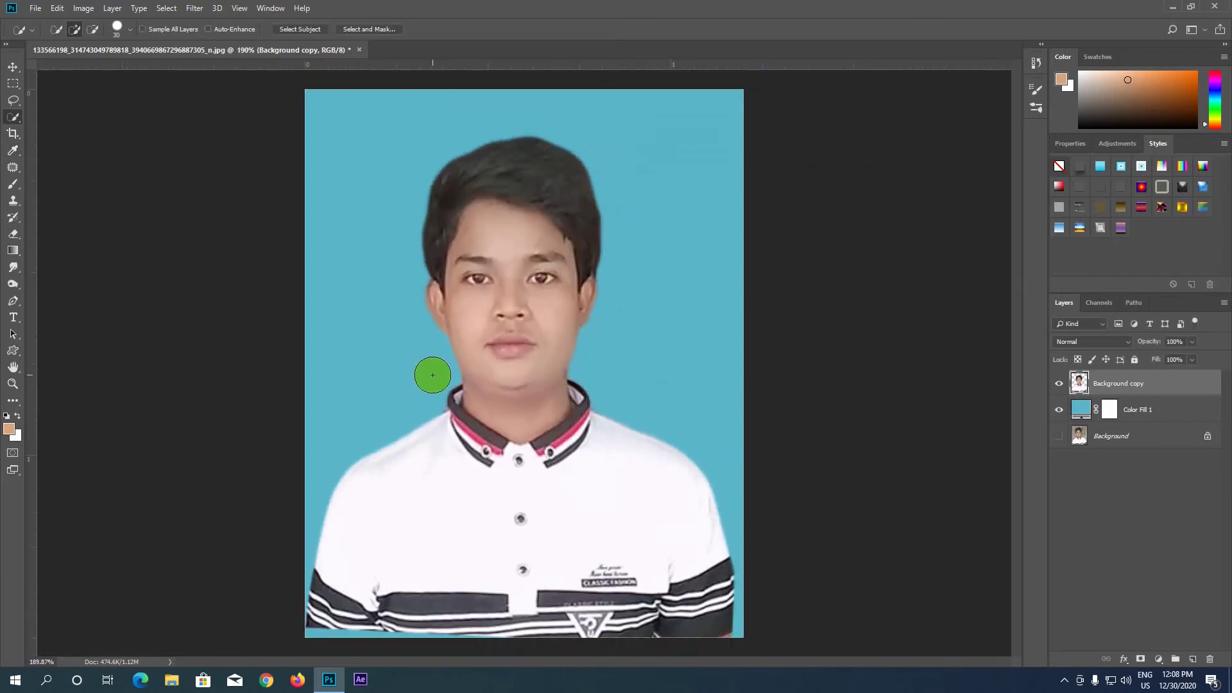
left_click(78, 14)
mouse_move(170, 41)
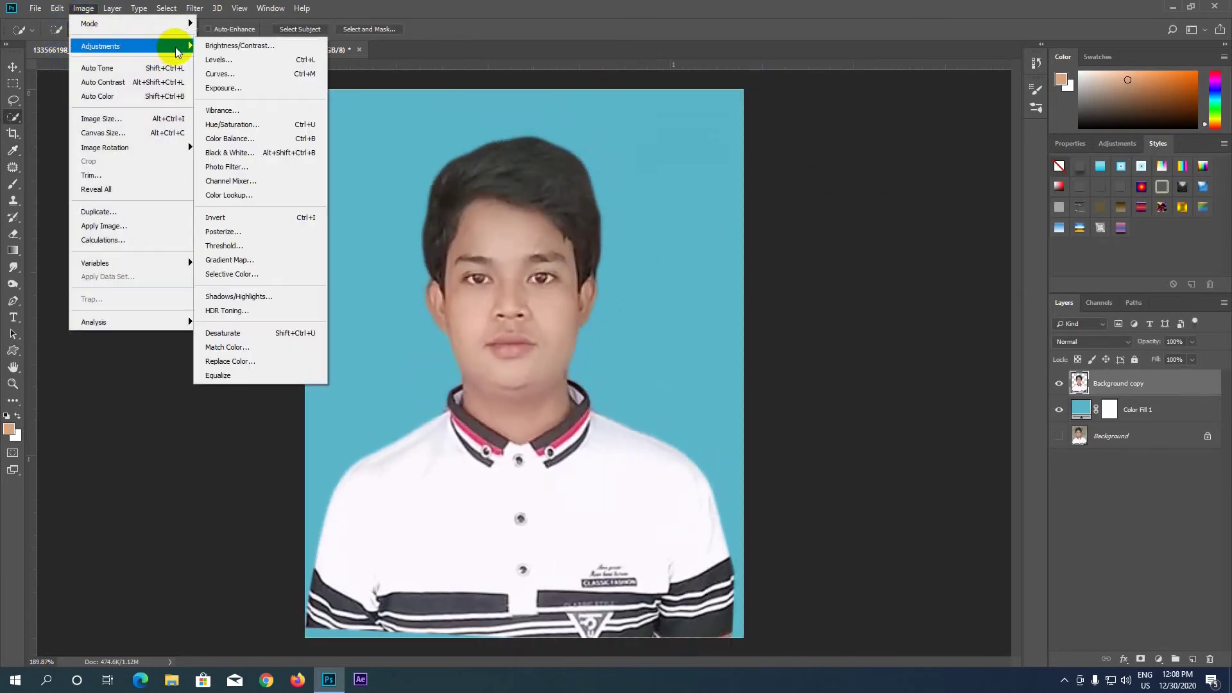
left_click(227, 74)
left_click_drag(586, 113, 815, 131)
left_click(776, 275)
left_click(735, 314)
left_click_drag(735, 315, 736, 316)
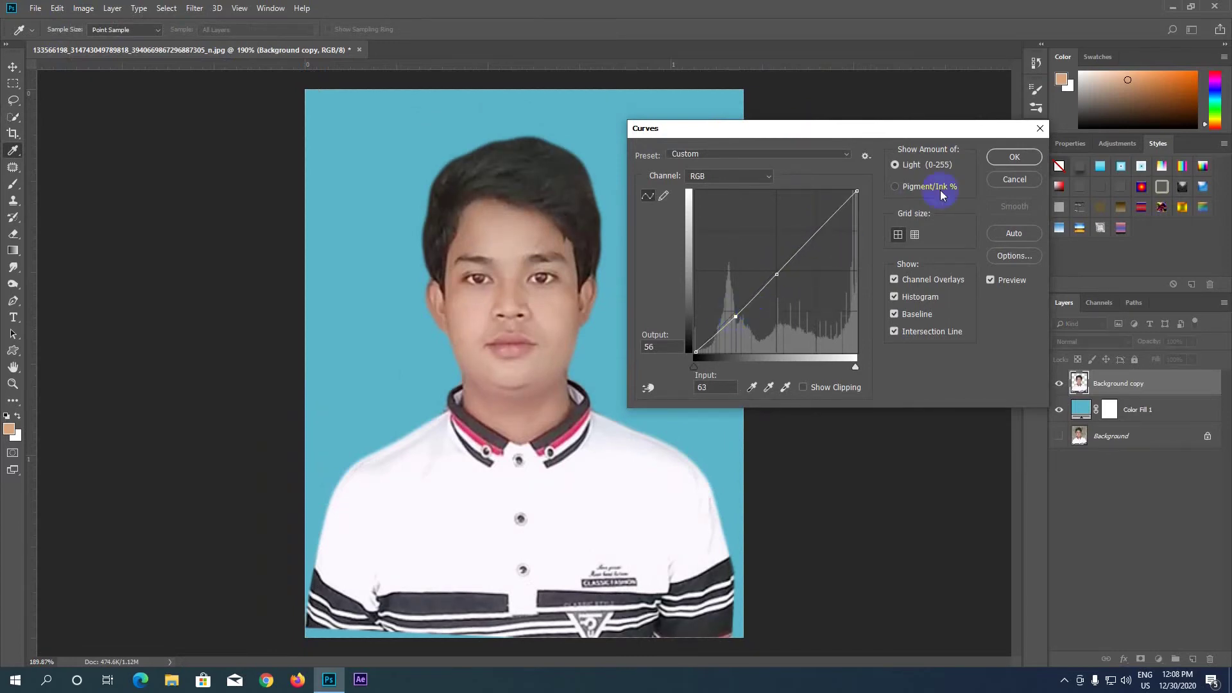
left_click(1003, 153)
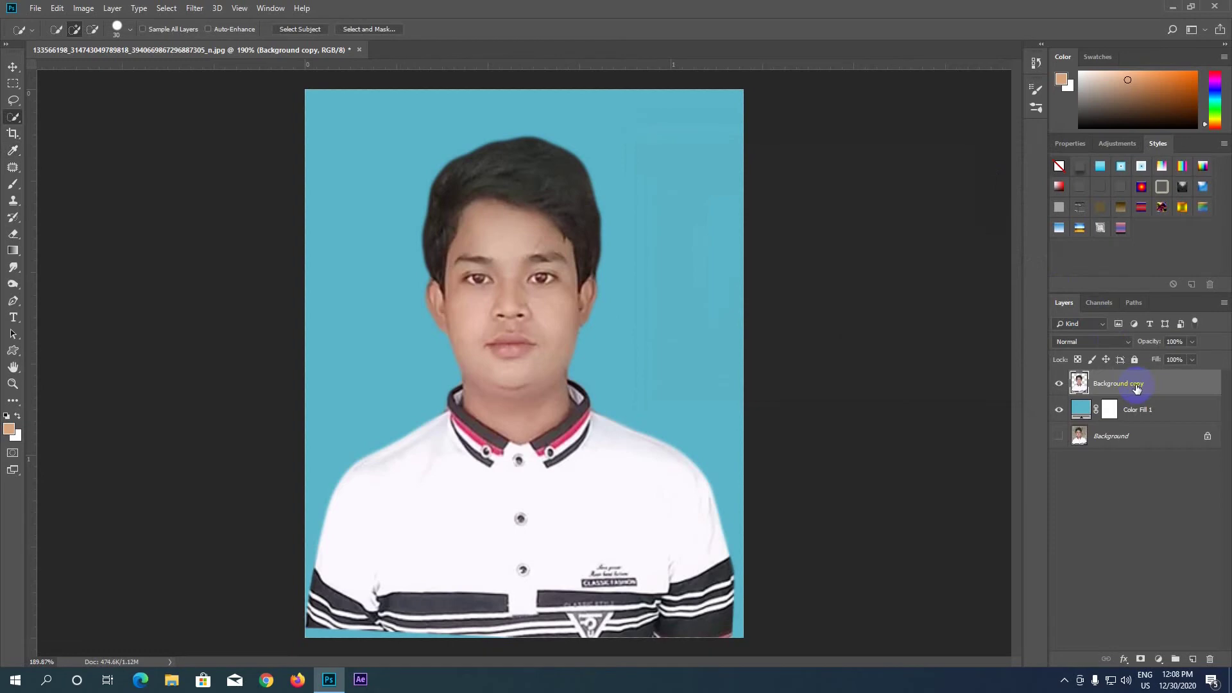
- Flatten the image into a single layer, discarding the hidden original Background layer
right_click(1100, 384)
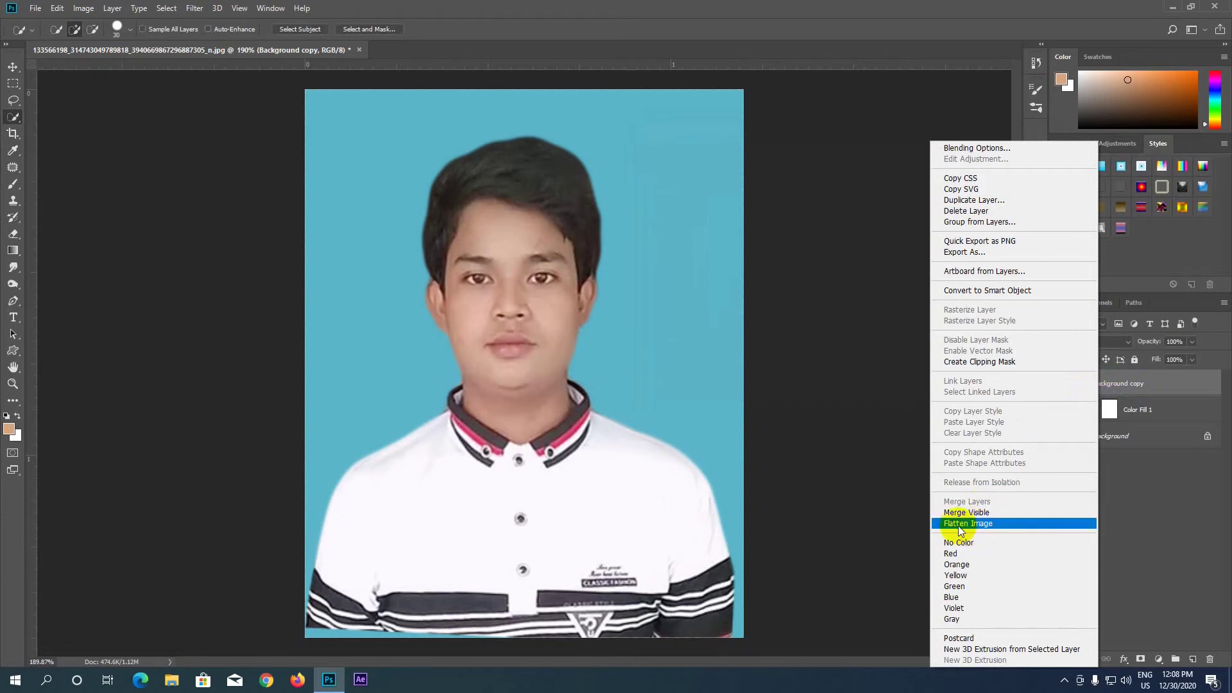
left_click(1130, 389)
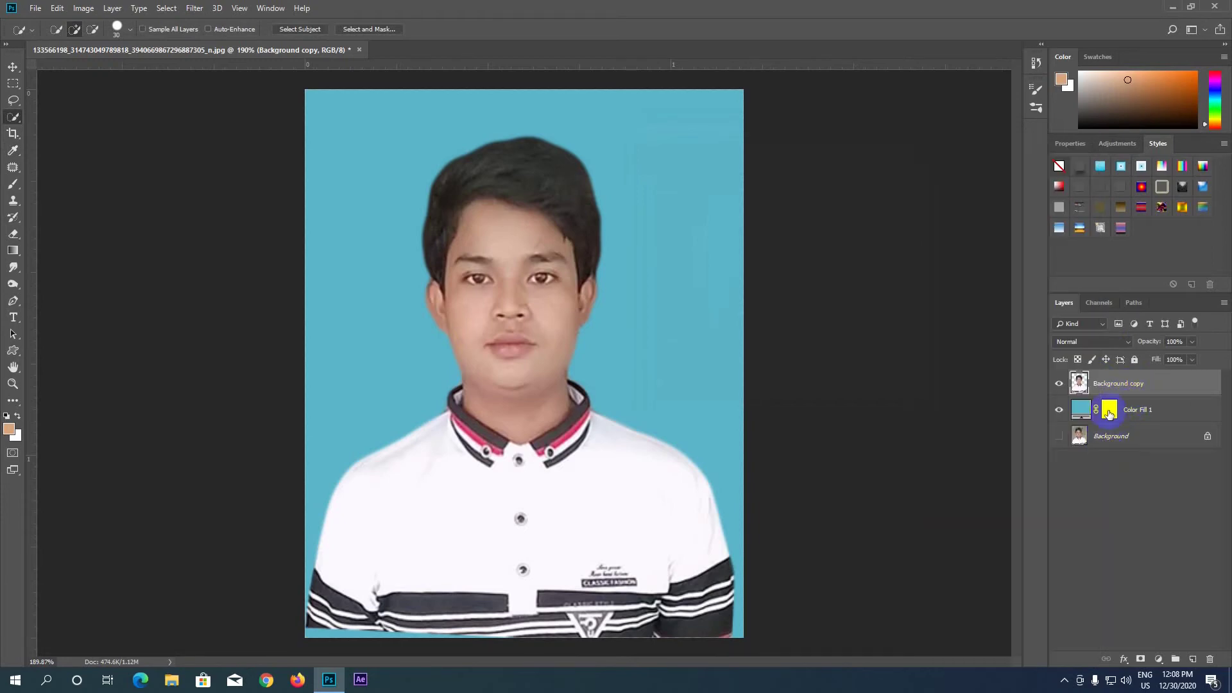
left_click(1146, 438)
right_click(1146, 438)
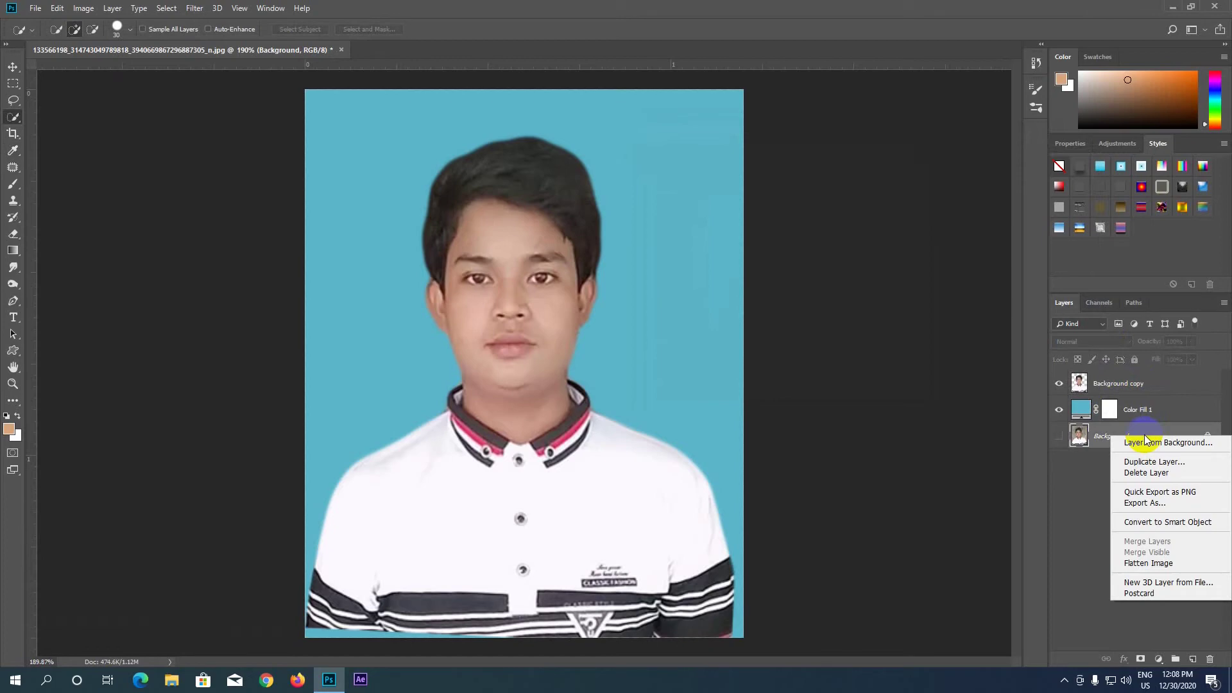
left_click(1141, 570)
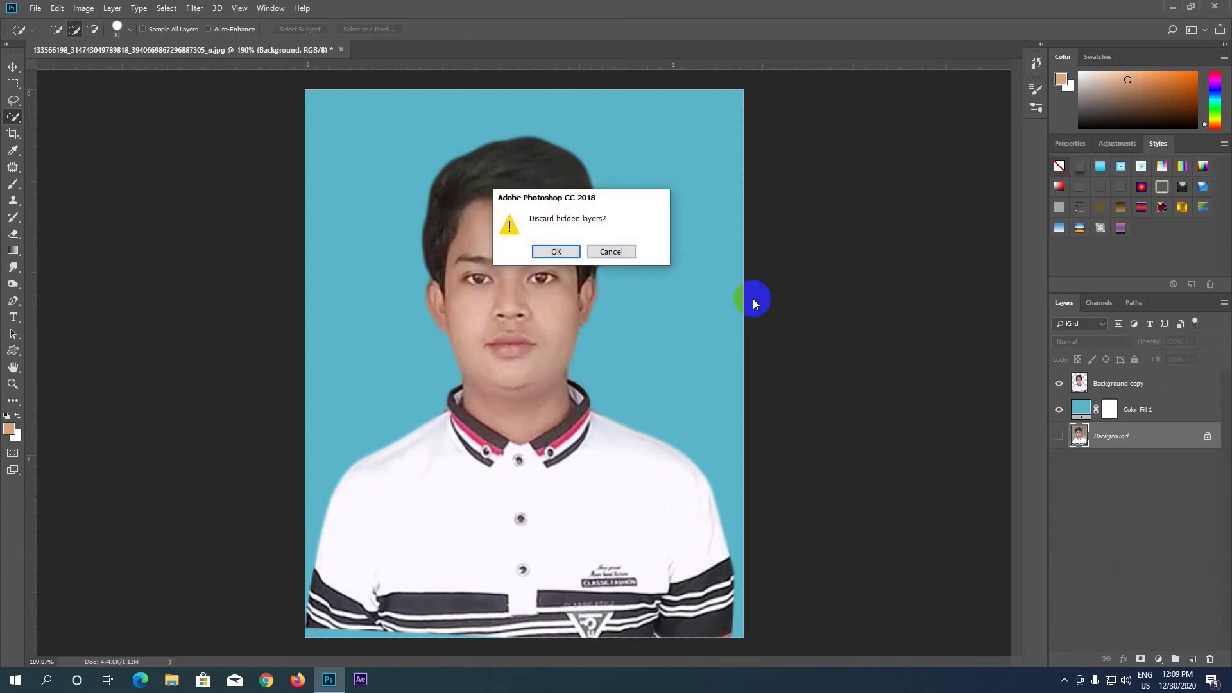
left_click(545, 254)
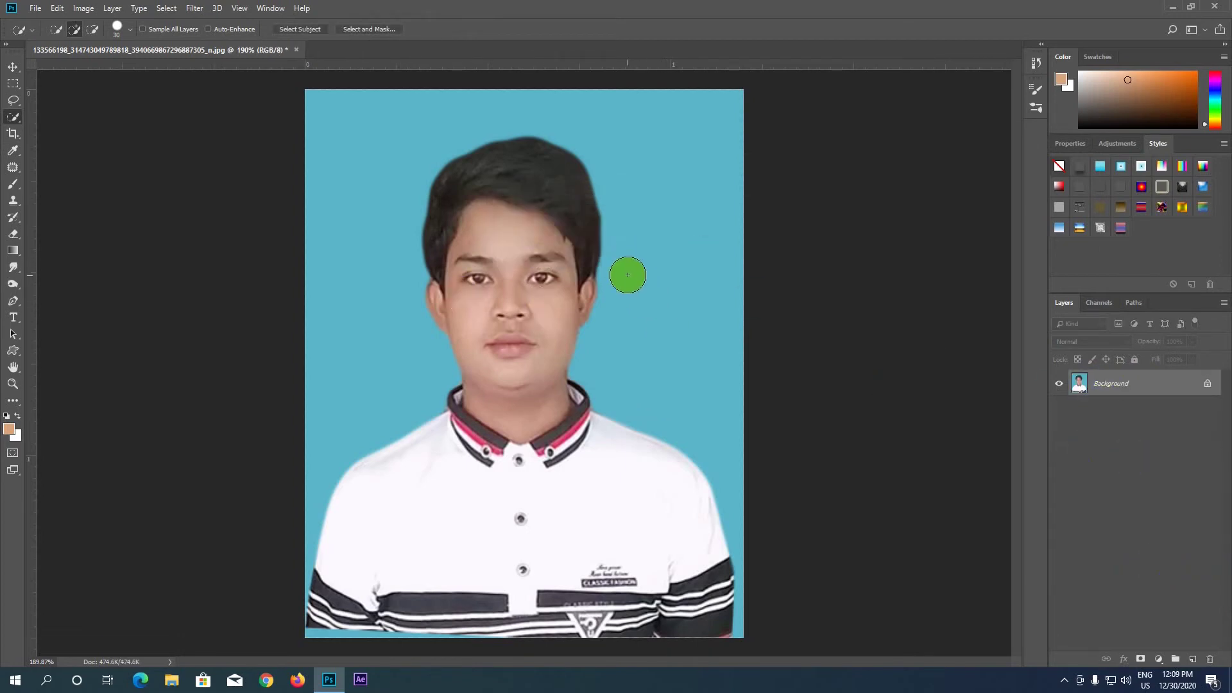
- Crop the photo tighter around the man's head and chest, using the 1.2 × 1.5 in Crop preset to cut off the lower shirt stripes
scroll(624, 275, "up", 3)
scroll(330, 330, "down", 3)
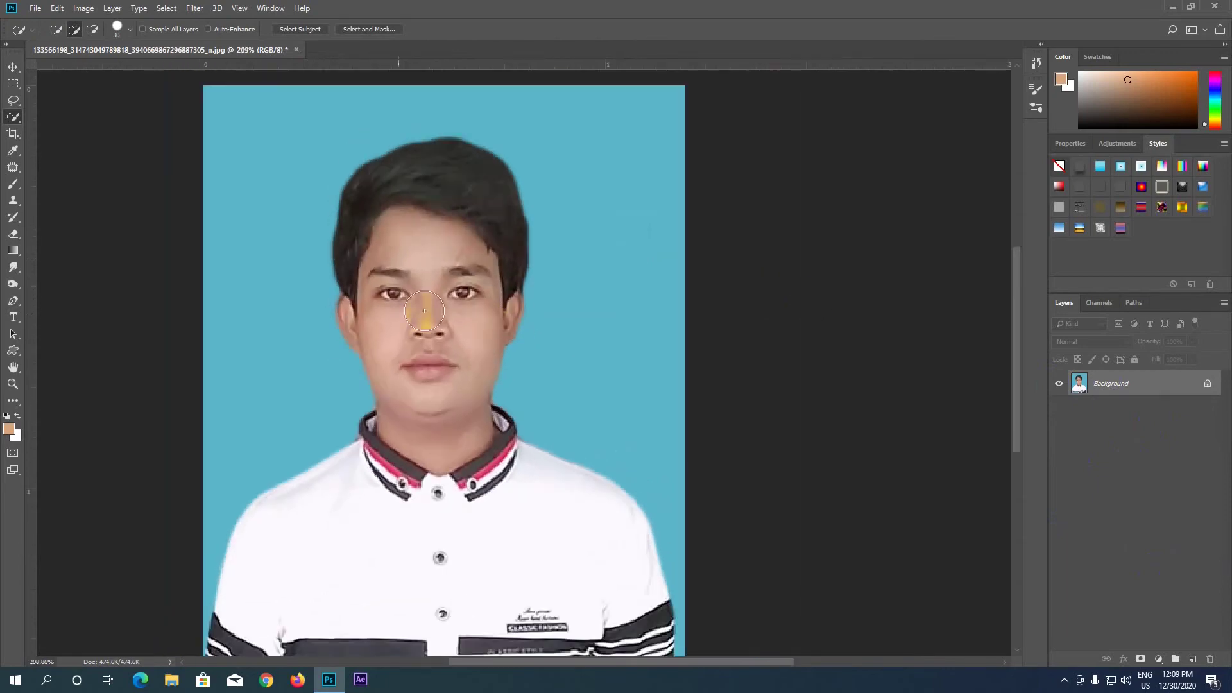
scroll(296, 387, "up", 3)
scroll(296, 387, "down", 4)
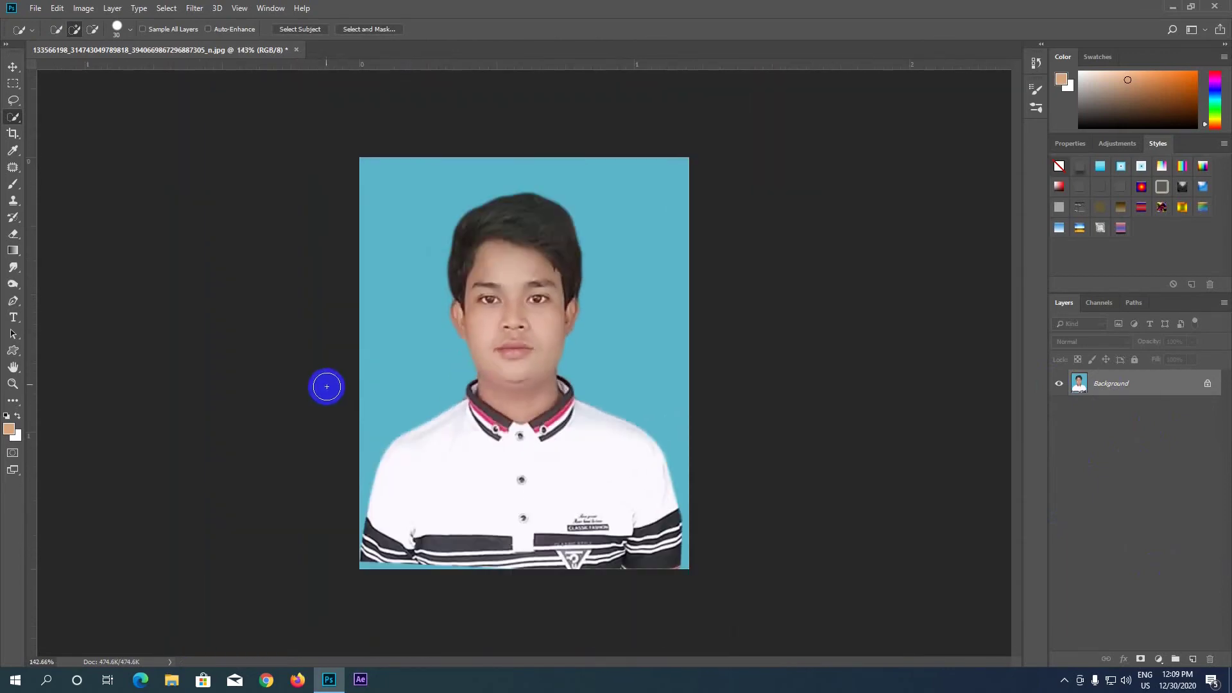
left_click(12, 133)
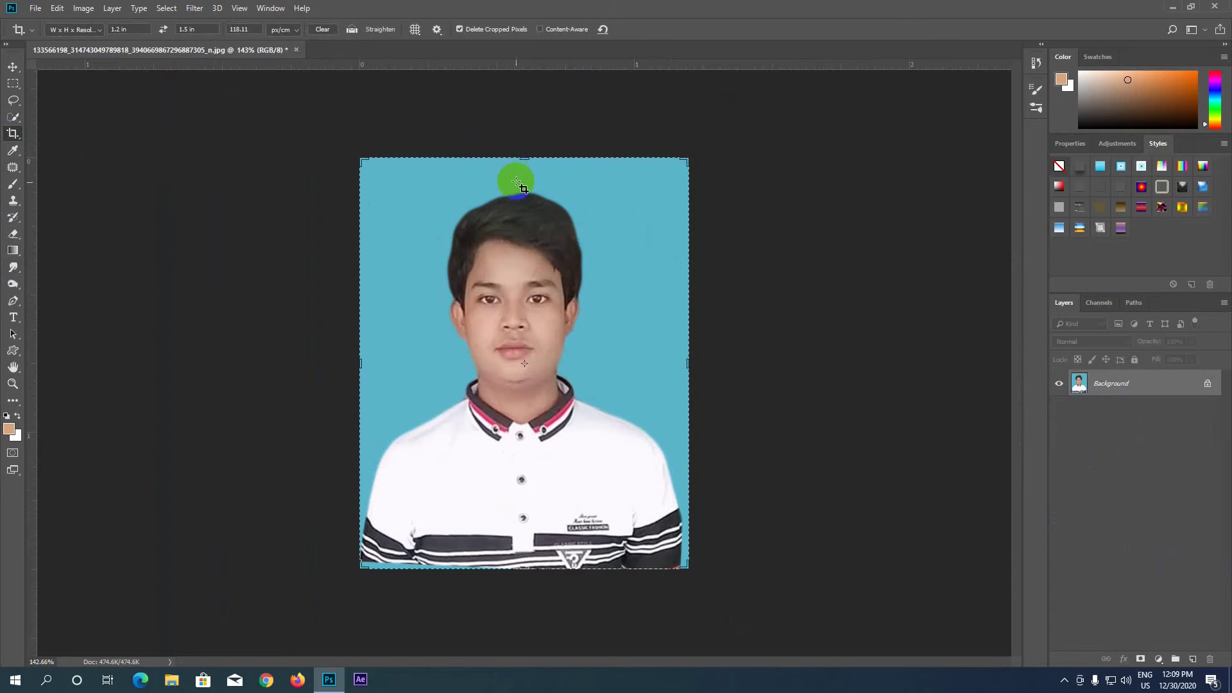
left_click(434, 200)
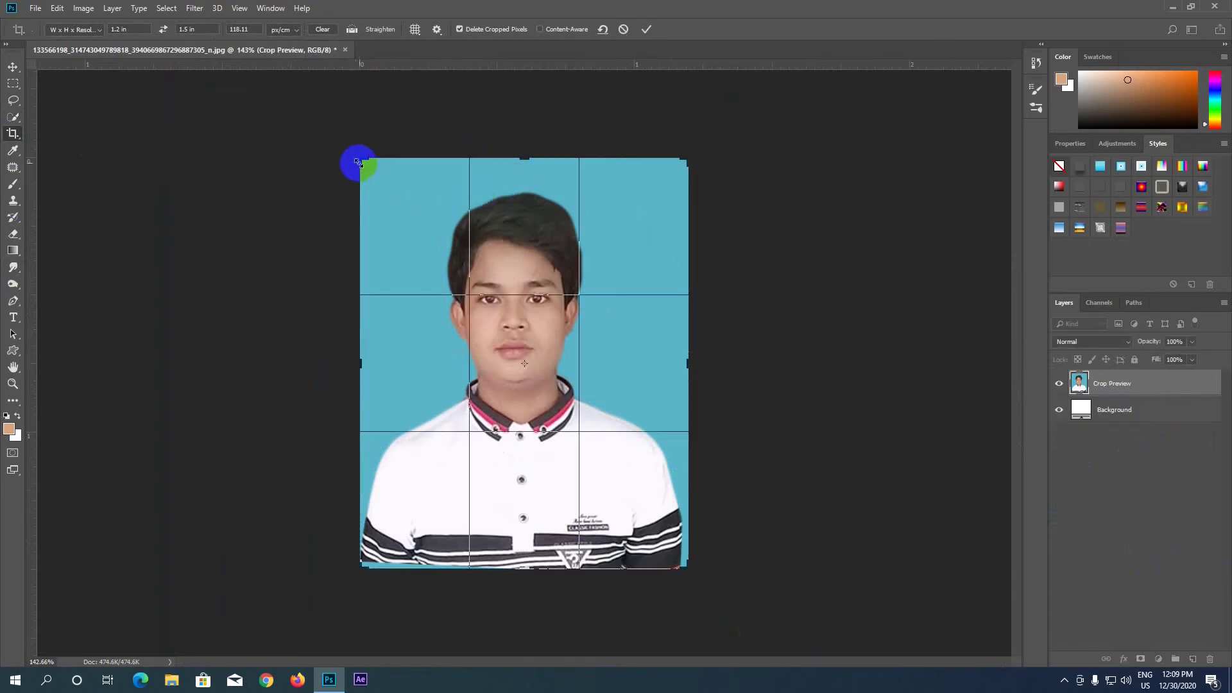
left_click_drag(364, 165, 374, 179)
left_click_drag(676, 558, 656, 544)
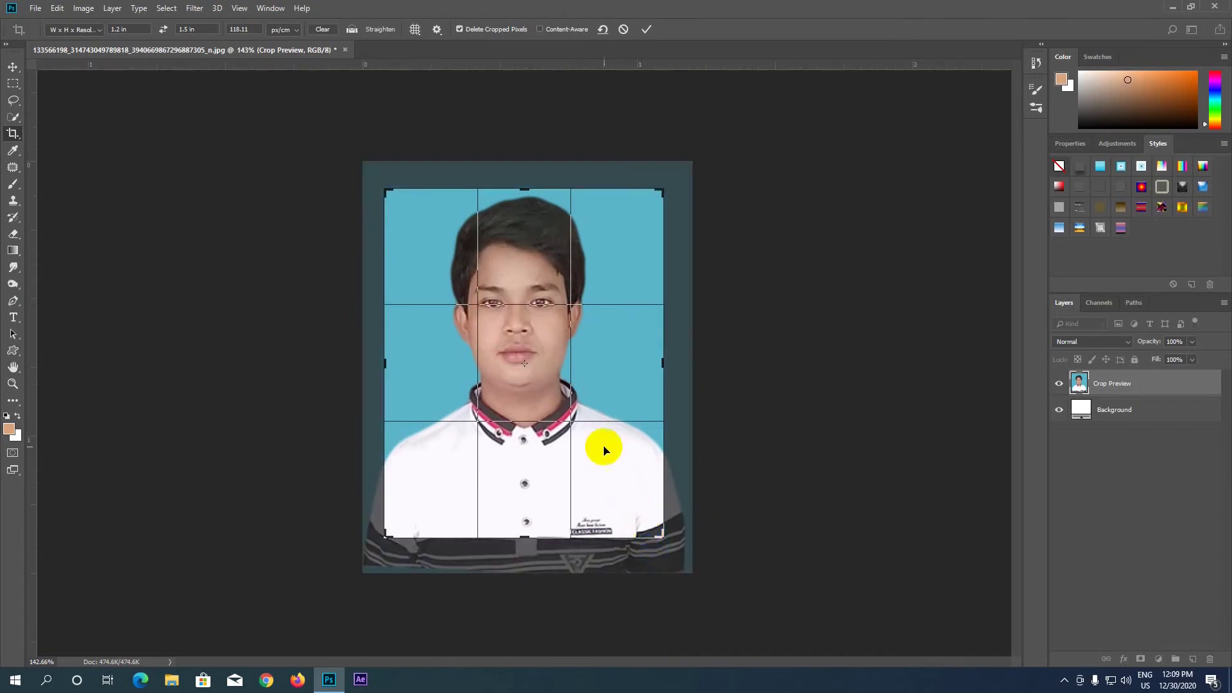
left_click(647, 29)
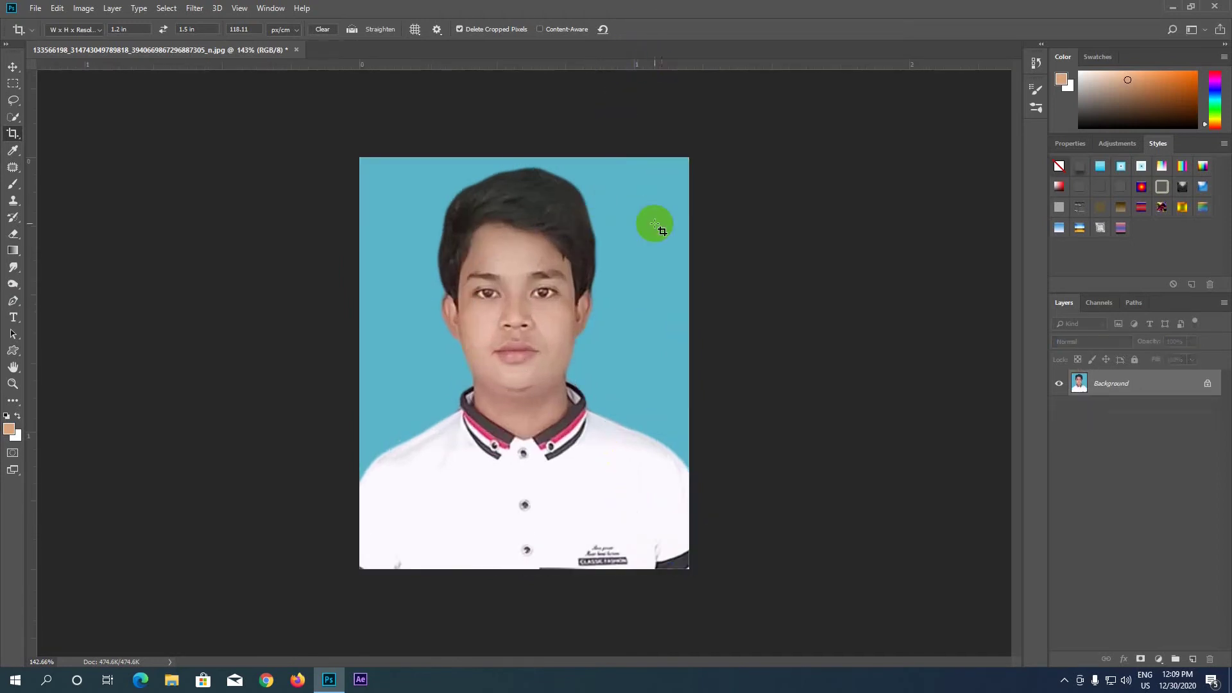
- Reset the foreground and background colours to the default black and white
key("ctrl+0")
key("ctrl+minus")
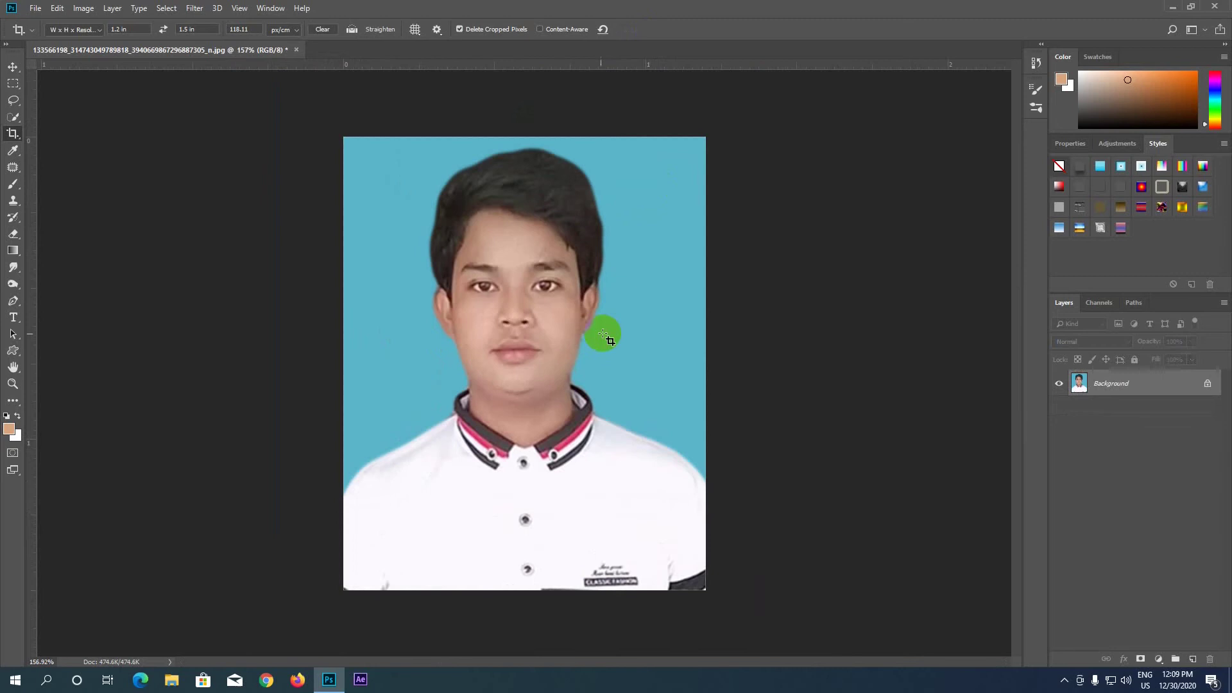
scroll(454, 344, "up", 2)
scroll(462, 344, "down", 1)
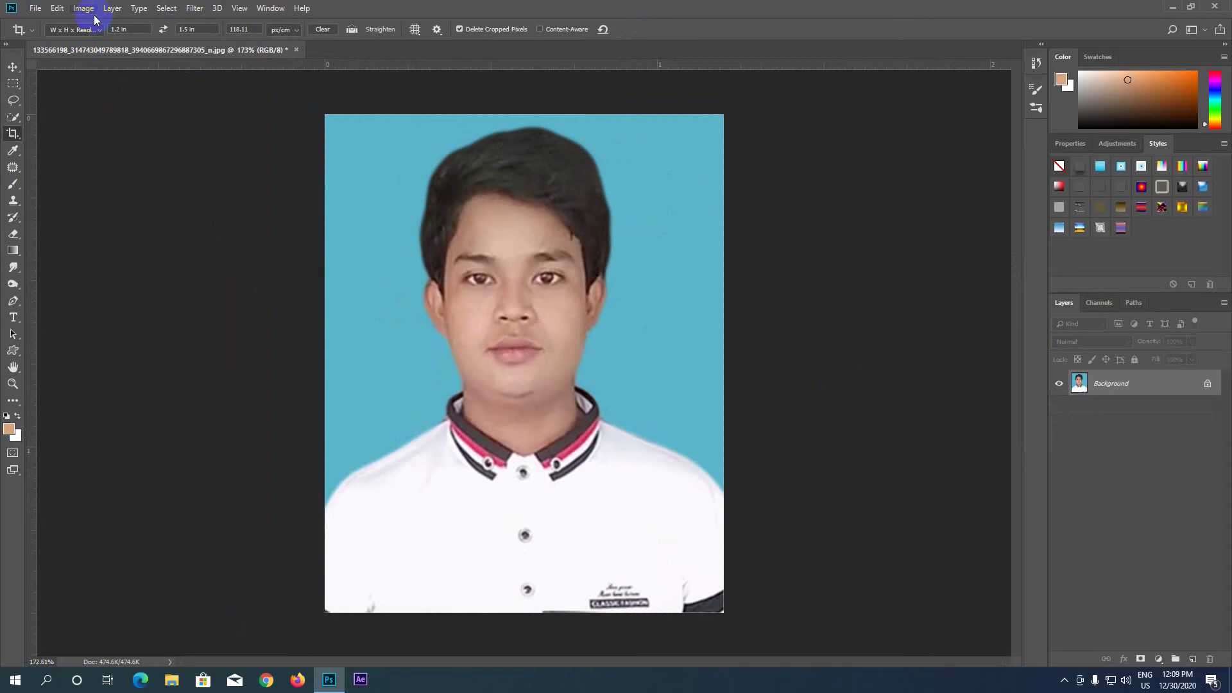
left_click(6, 416)
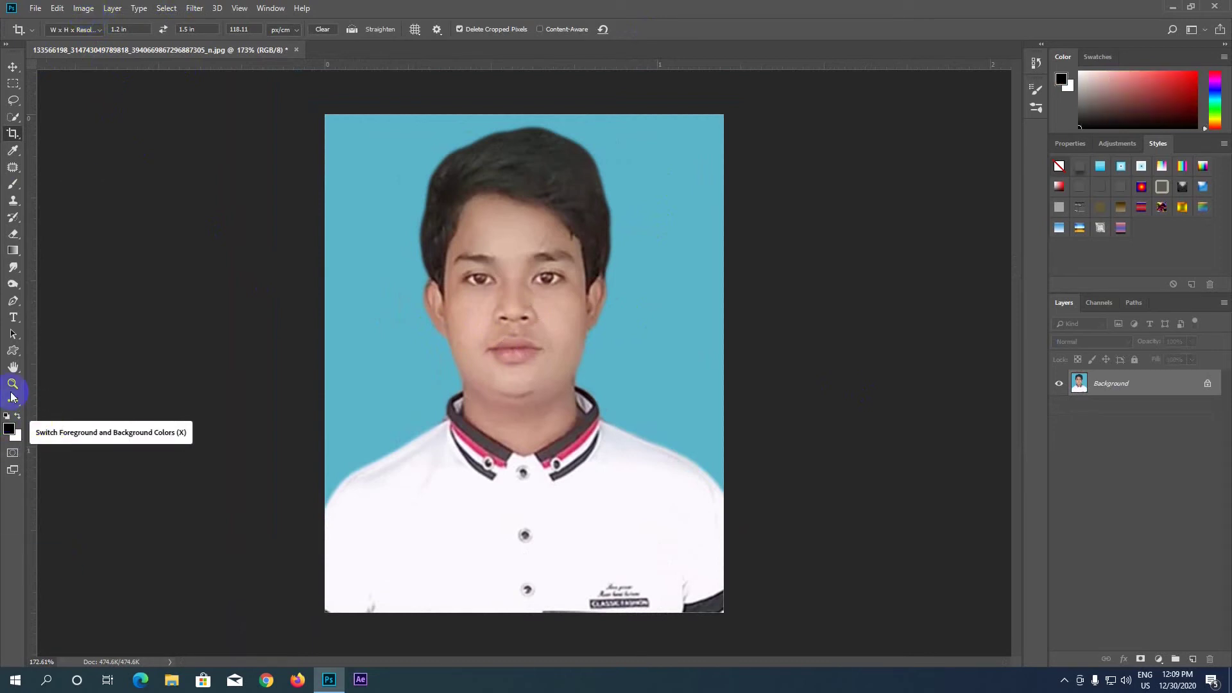
- Extend the canvas by a relative 0.09 in in width and height, centre-anchored, using the white background colour as a border
left_click(84, 8)
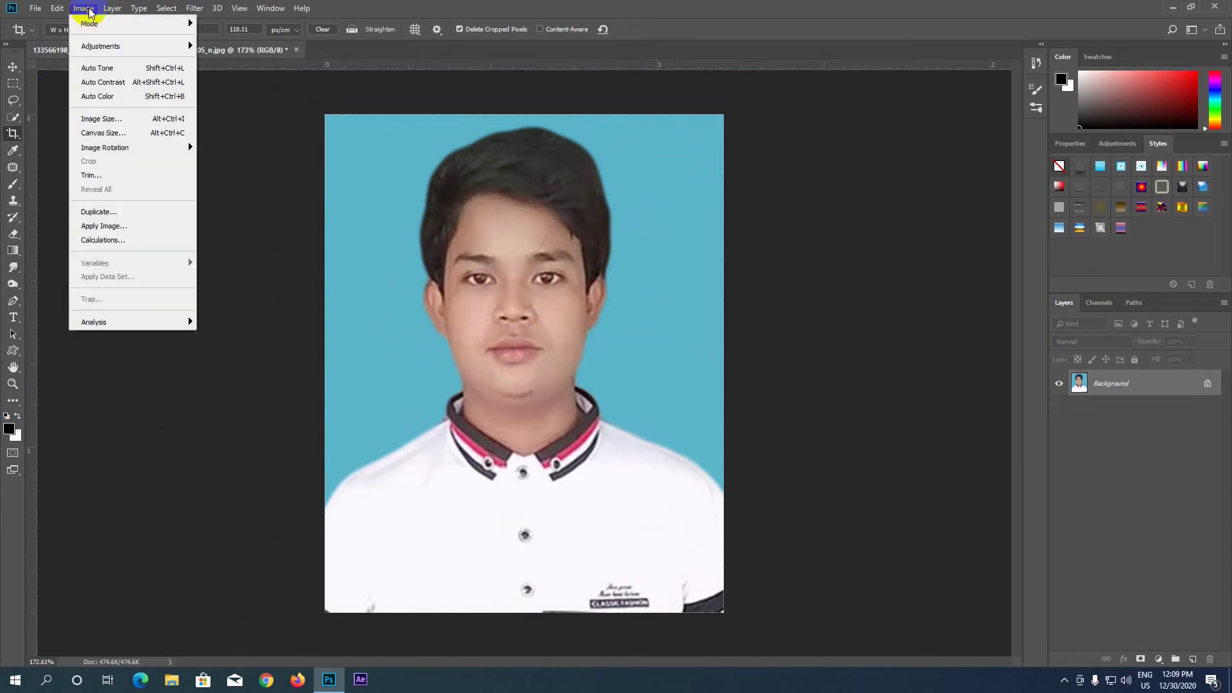
left_click(105, 134)
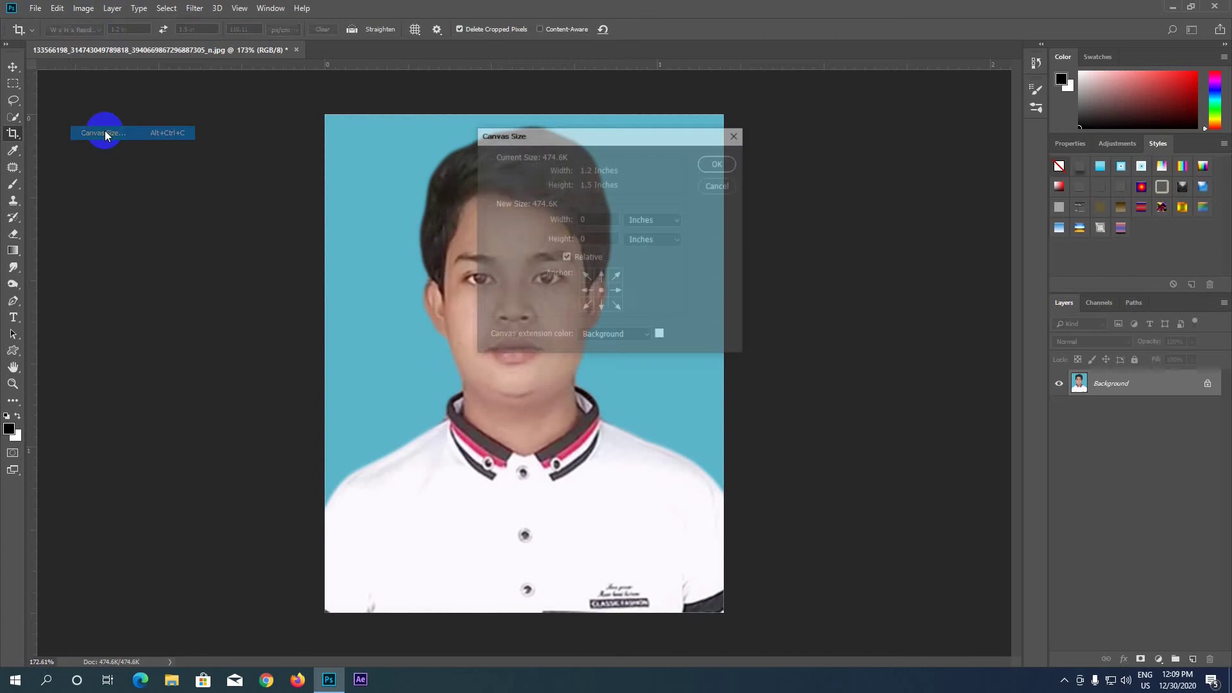
left_click_drag(677, 143, 815, 129)
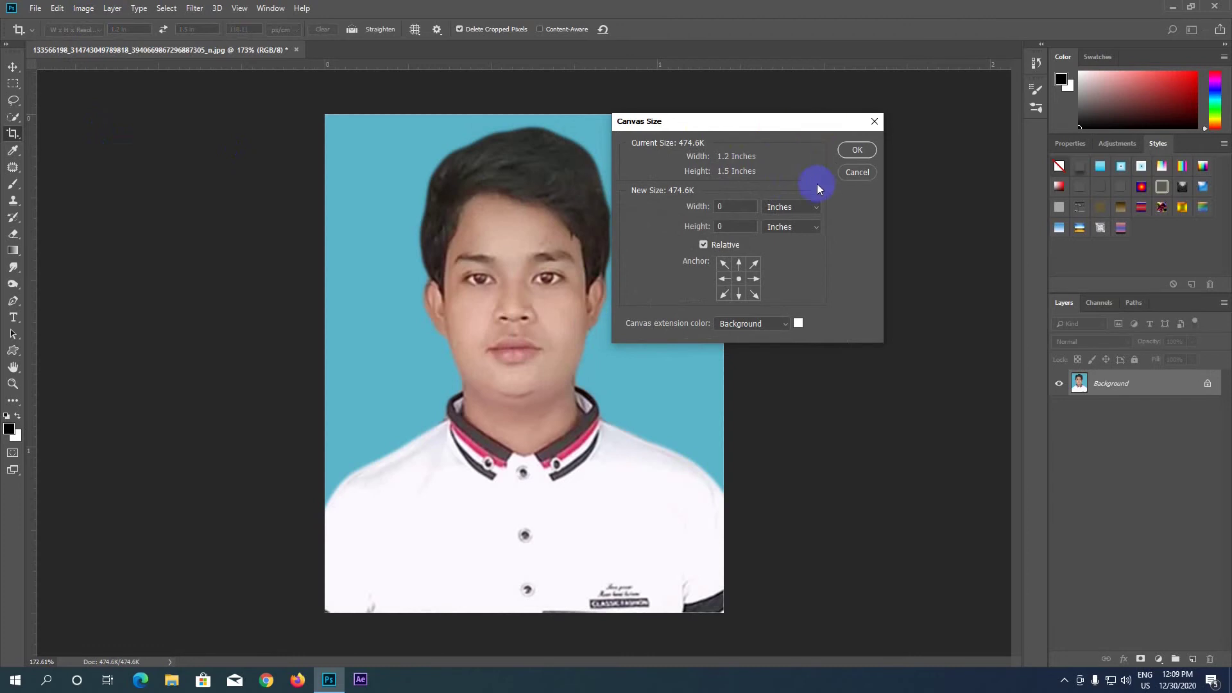
left_click(817, 208)
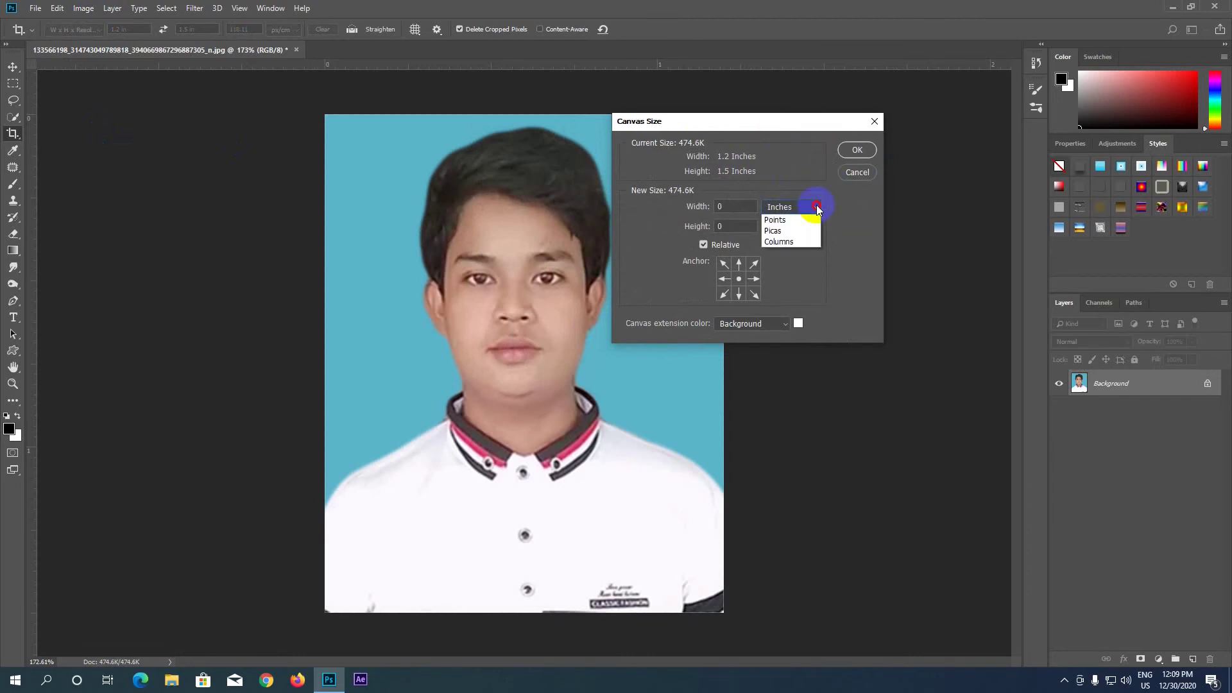
left_click(781, 243)
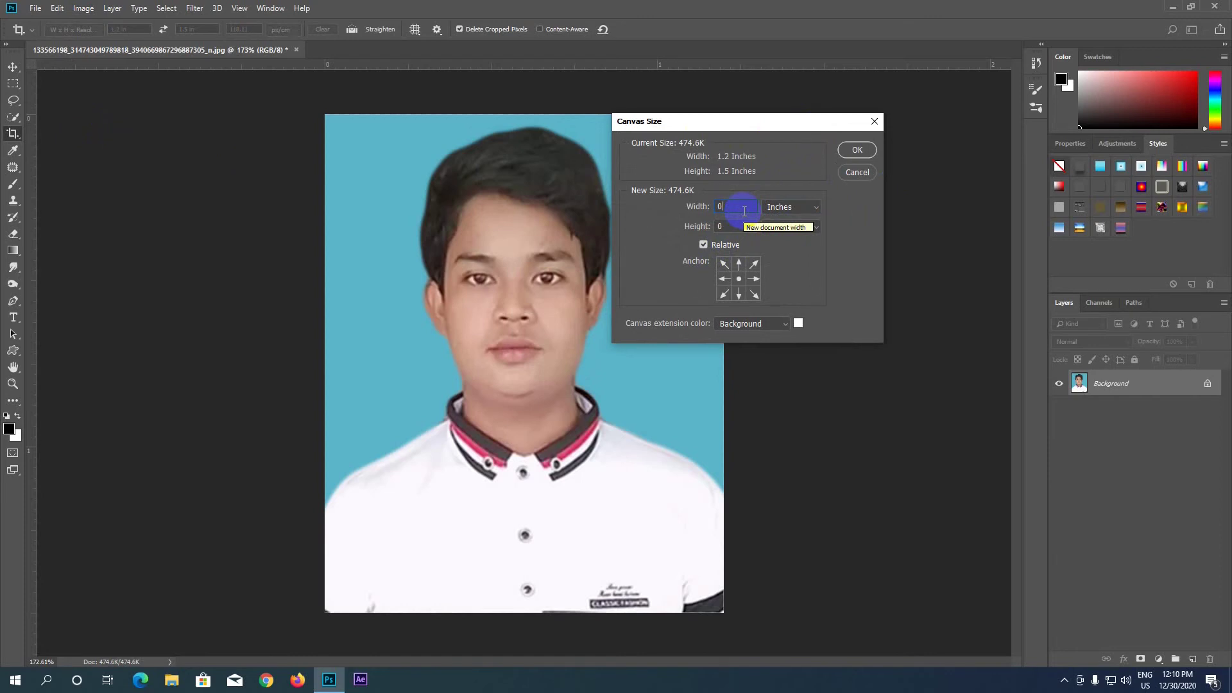
type(".09")
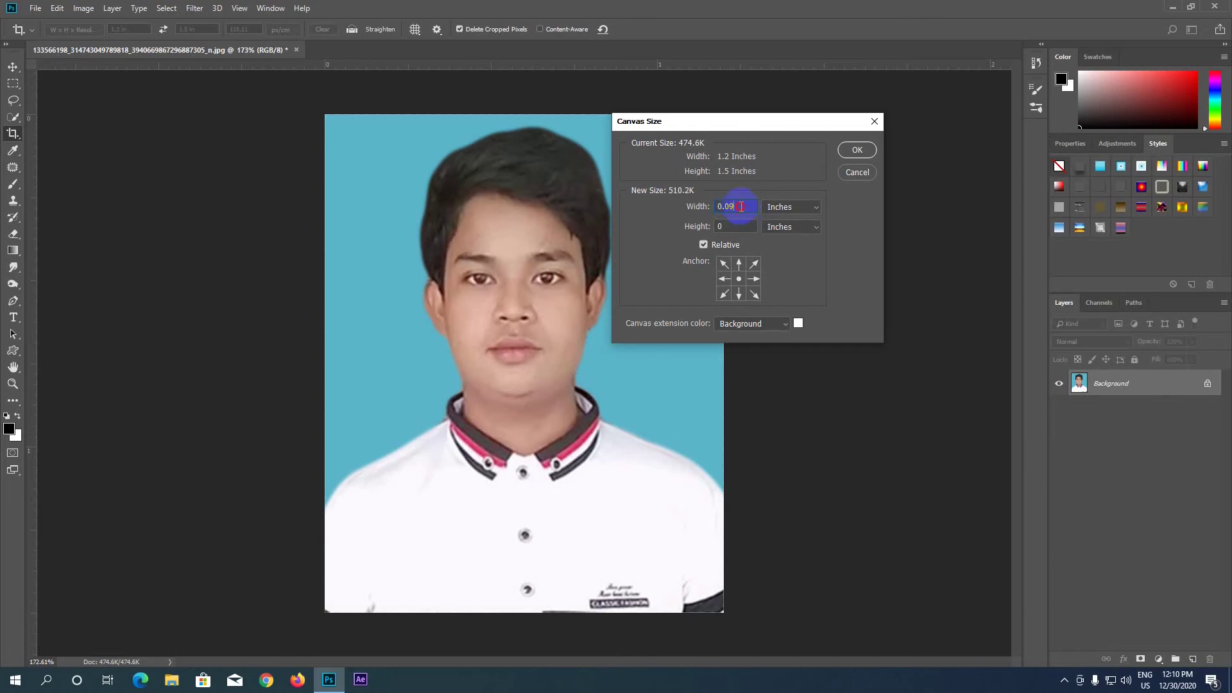
left_click_drag(741, 207, 695, 217)
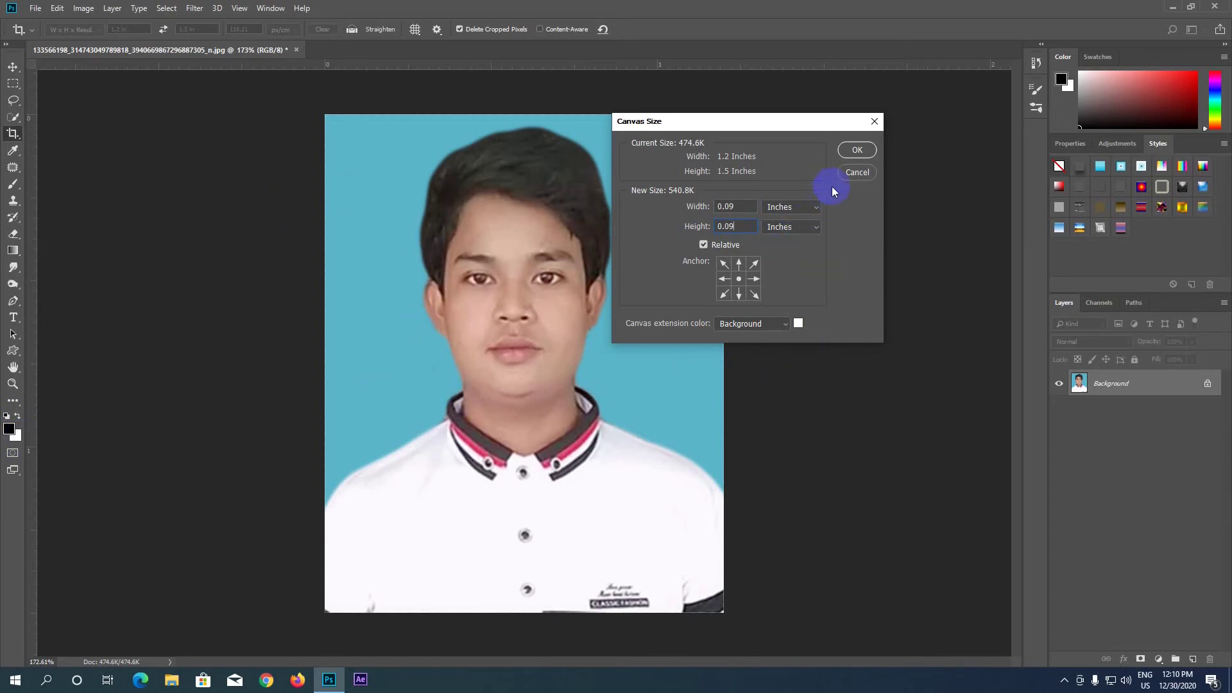
left_click(856, 151)
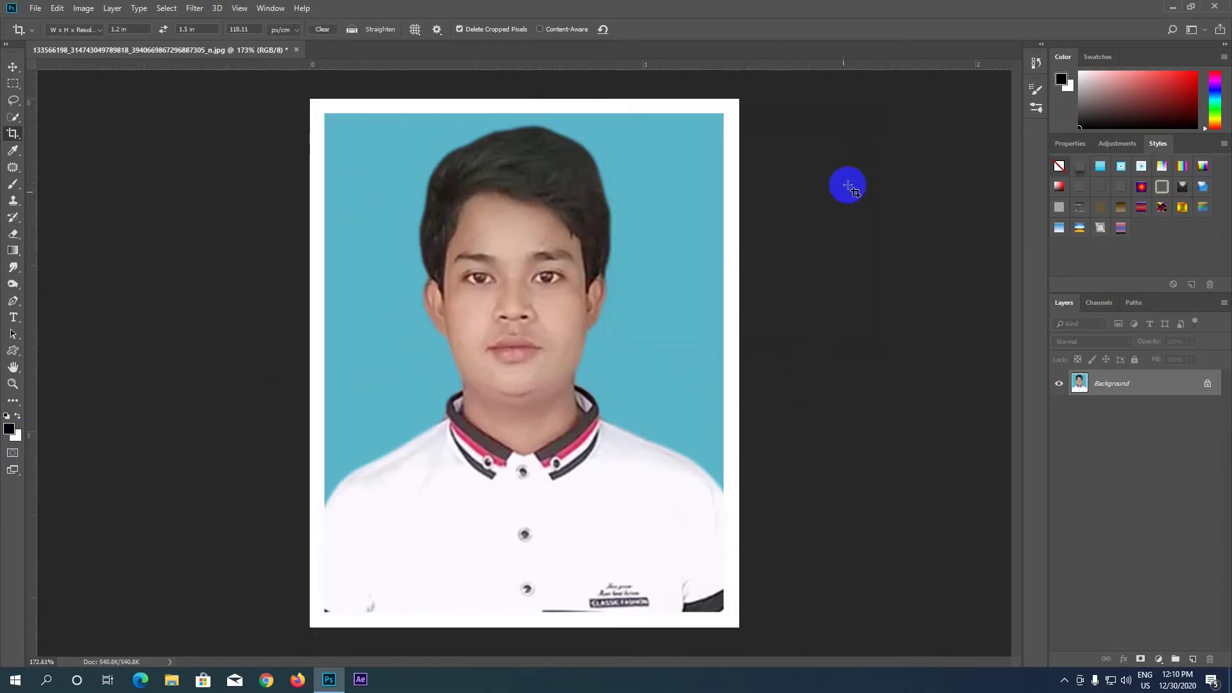
scroll(457, 421, "down", 1)
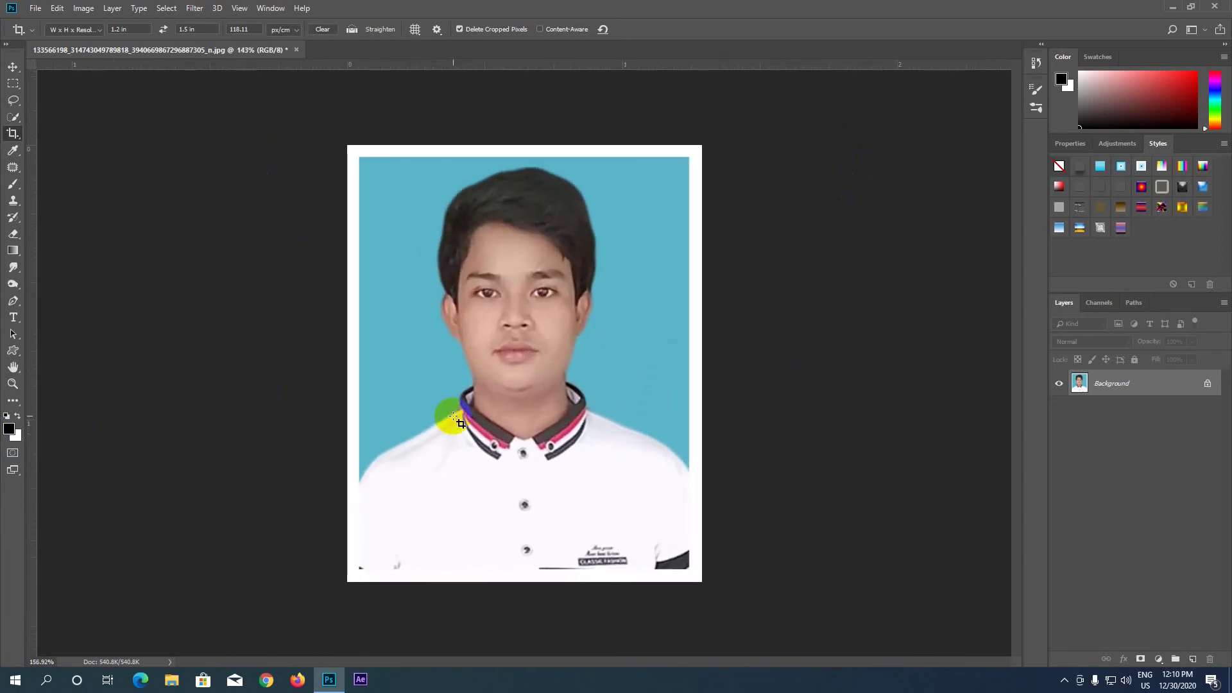
- Stroke the edge of the whole canvas with a 2 px black line at the Center location, and clear the selection
scroll(450, 414, "up", 1)
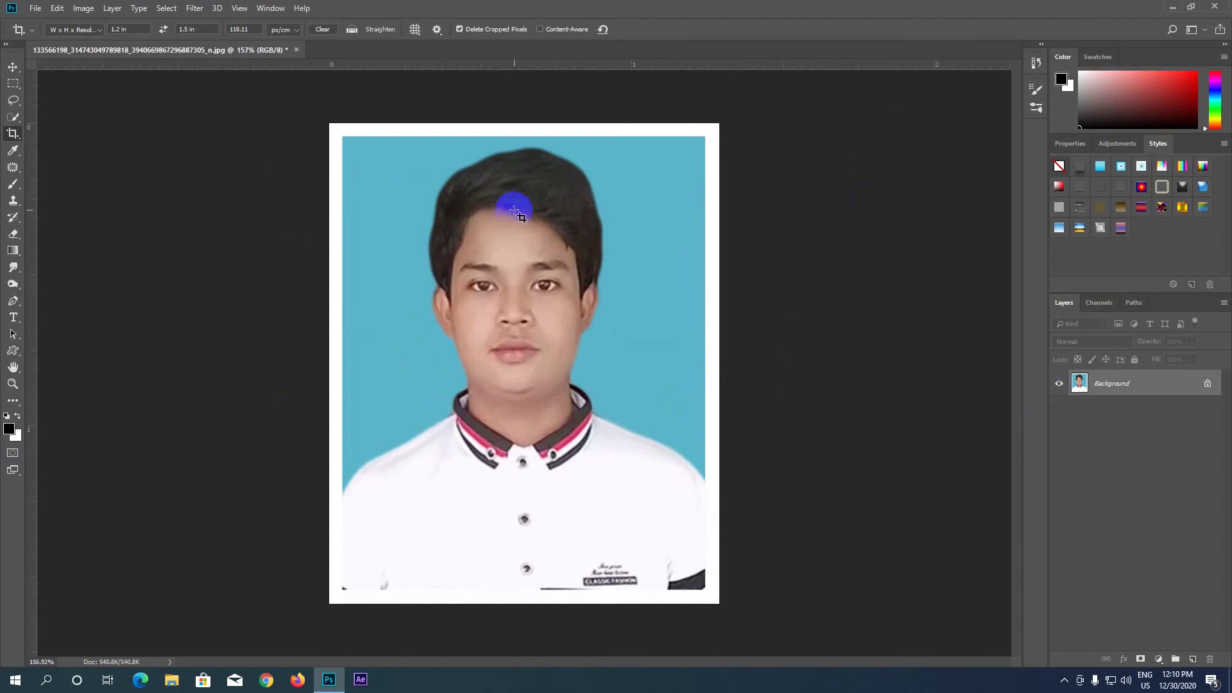
scroll(560, 258, "up", 4)
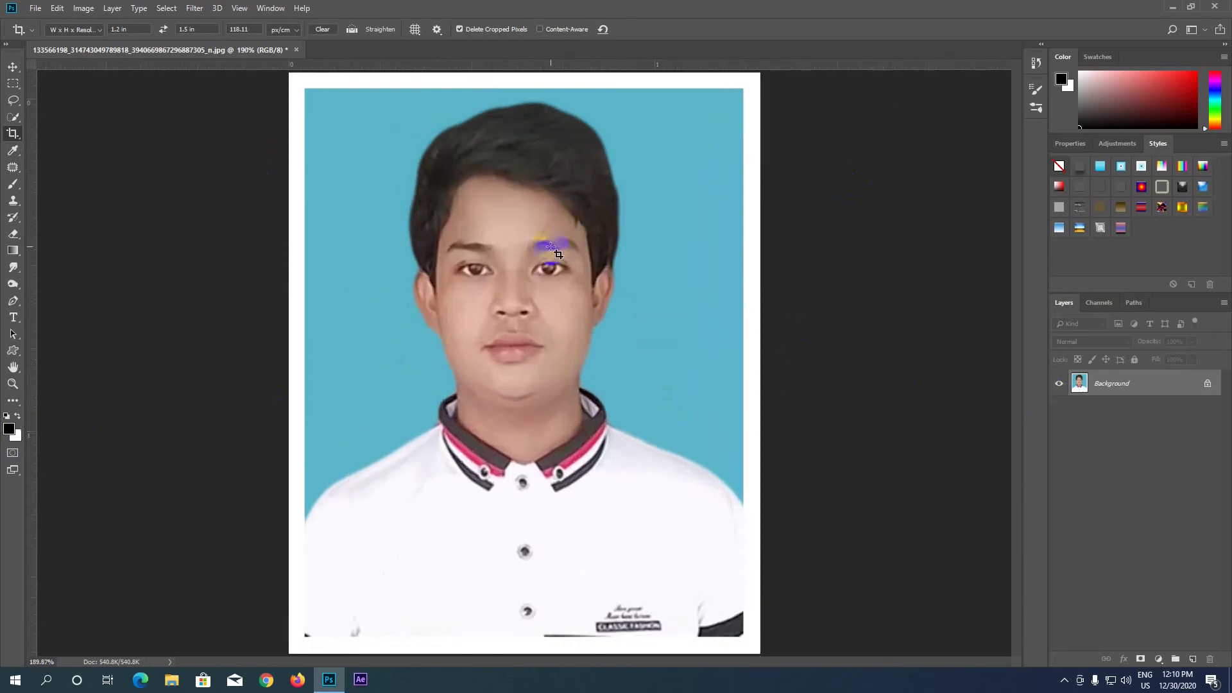
scroll(559, 247, "down", 3)
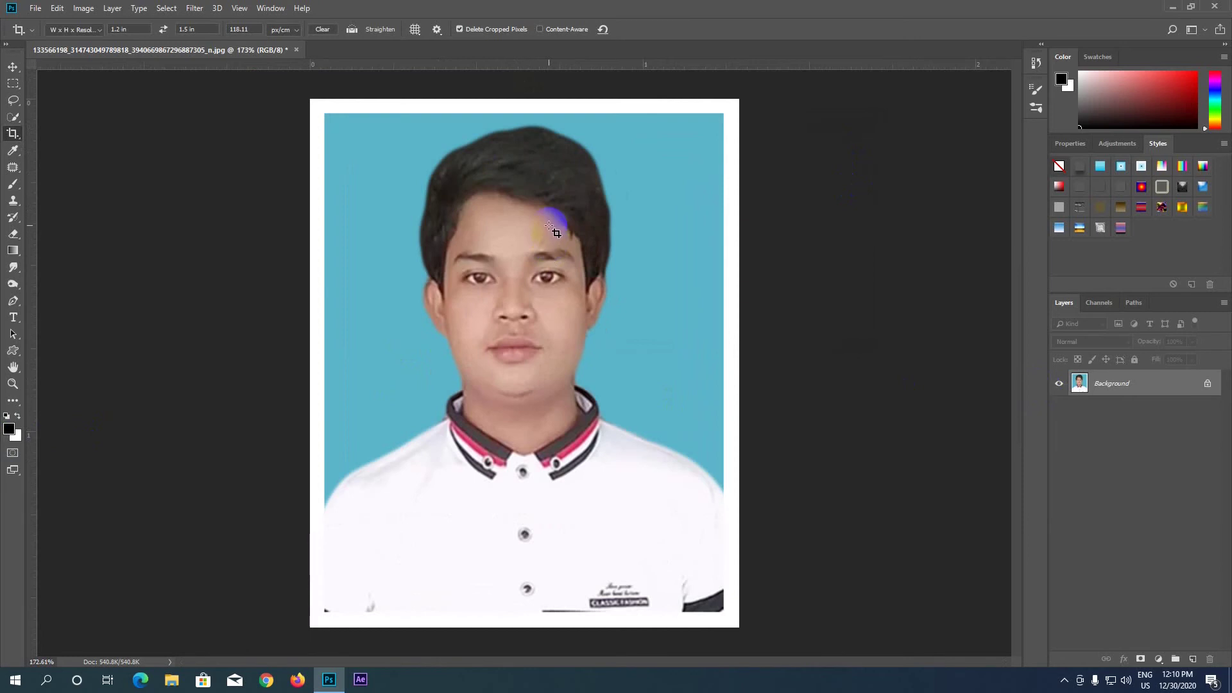
left_click(1079, 383, "ctrl")
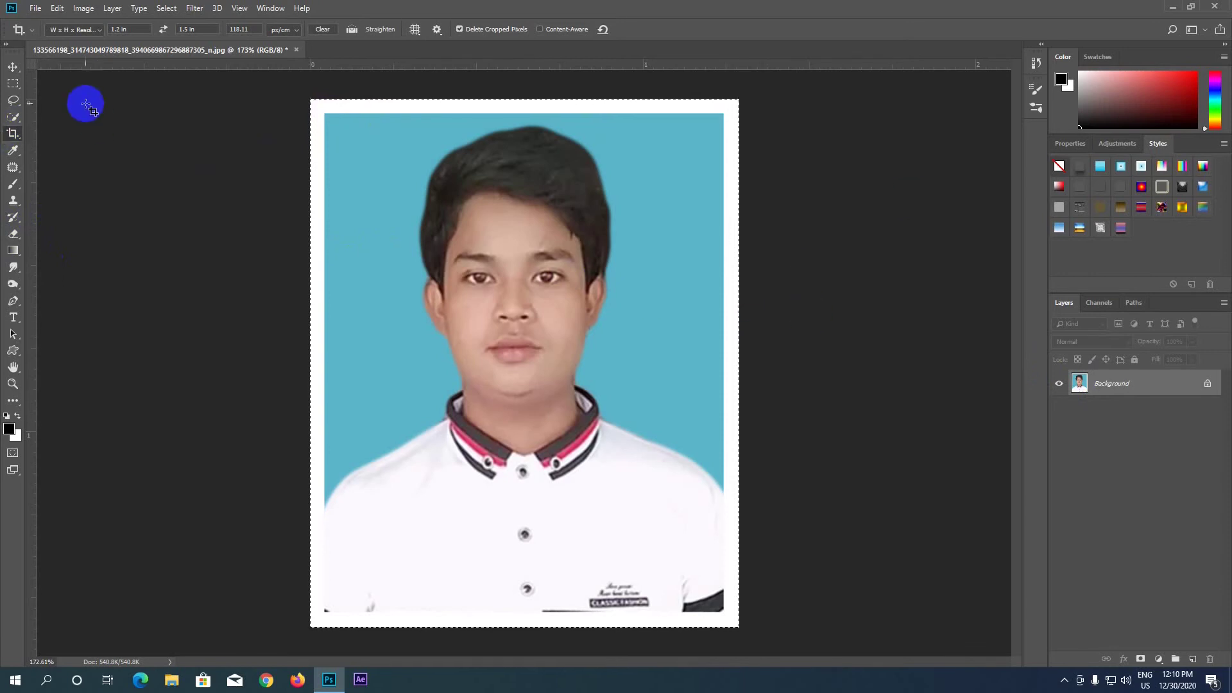
left_click(59, 8)
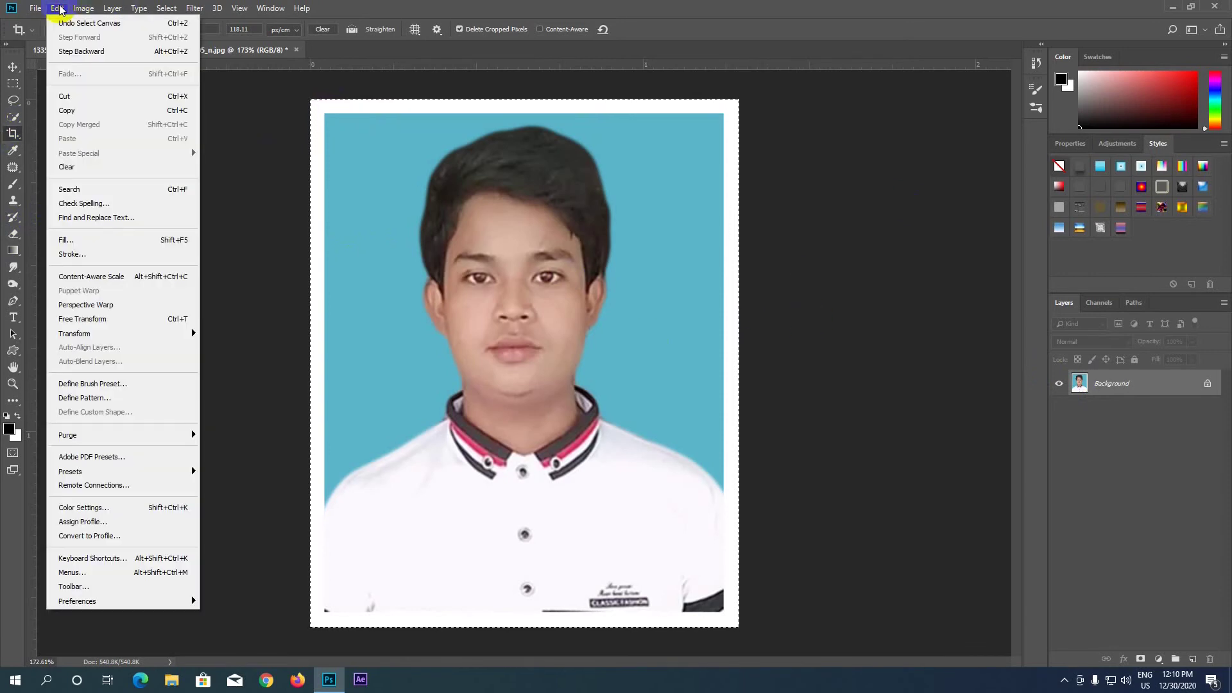
left_click(85, 256)
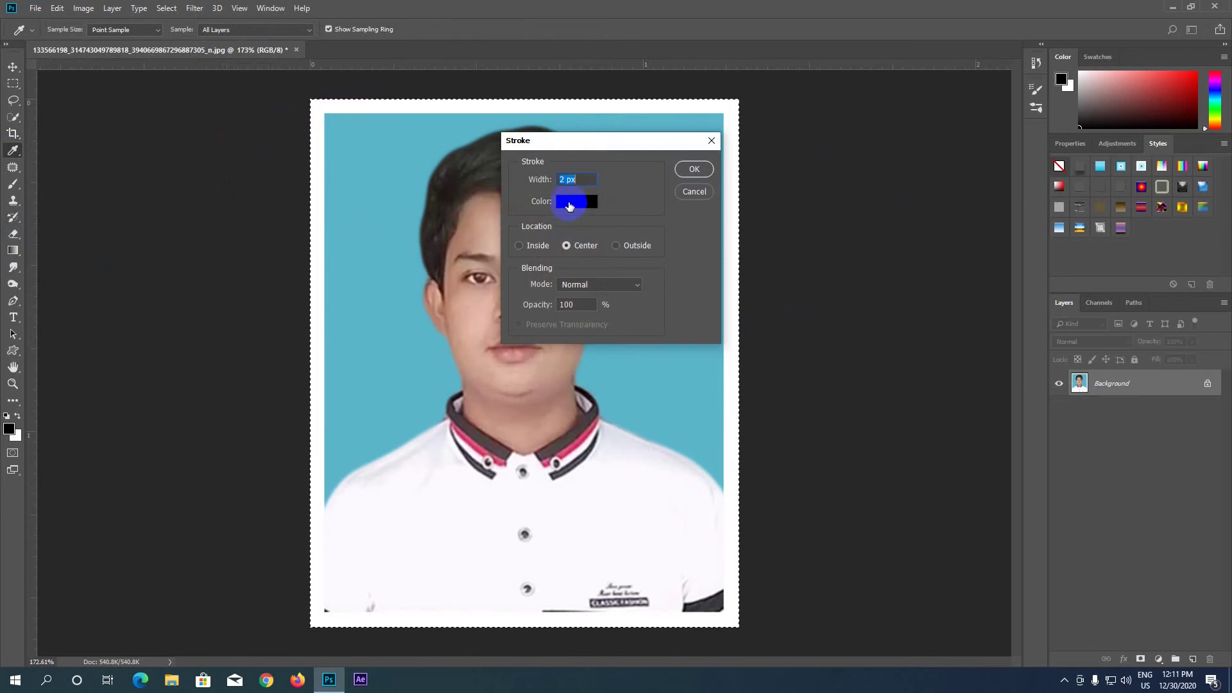
left_click(562, 181)
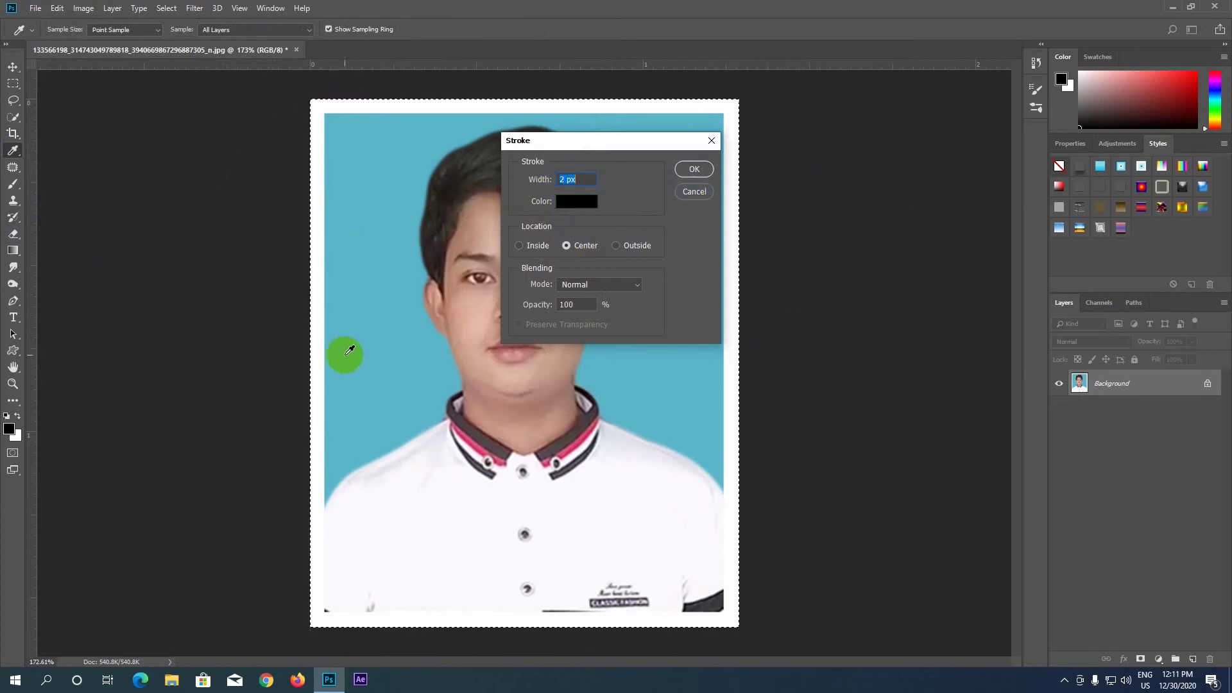
left_click(691, 168)
key("c")
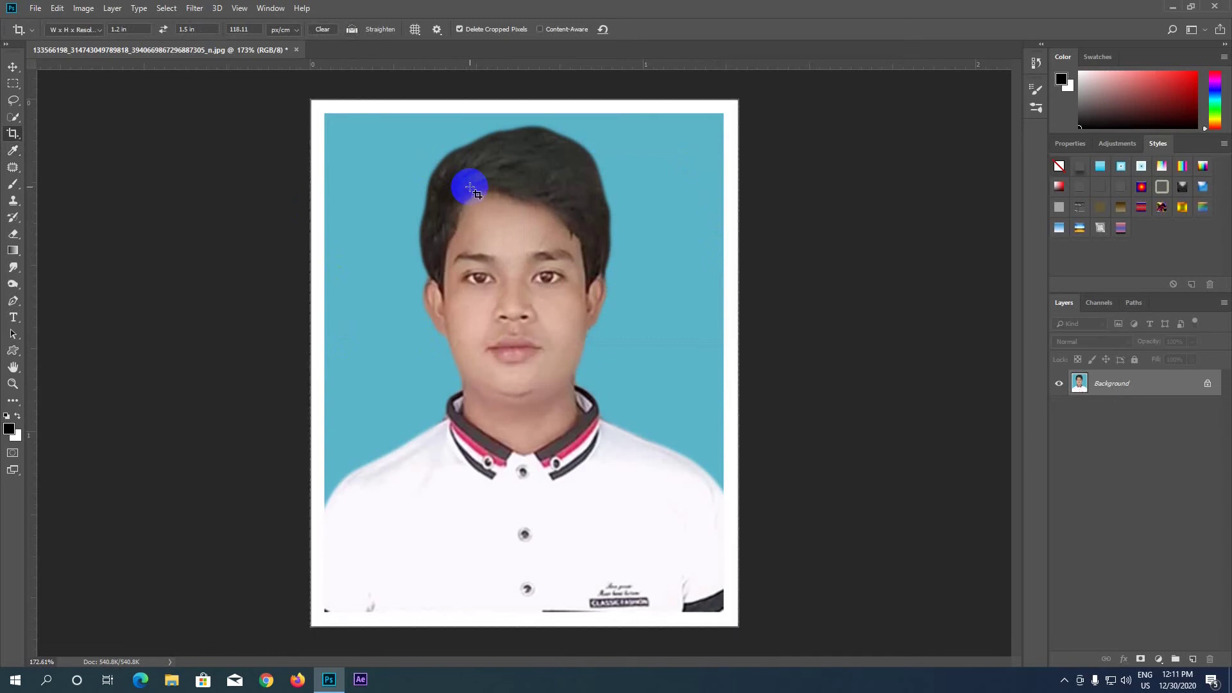
left_click(426, 244)
- Define the whole white-bordered photo as a pattern named "h"
scroll(427, 250, "down", 1)
scroll(426, 250, "up", 1)
scroll(426, 250, "down", 1)
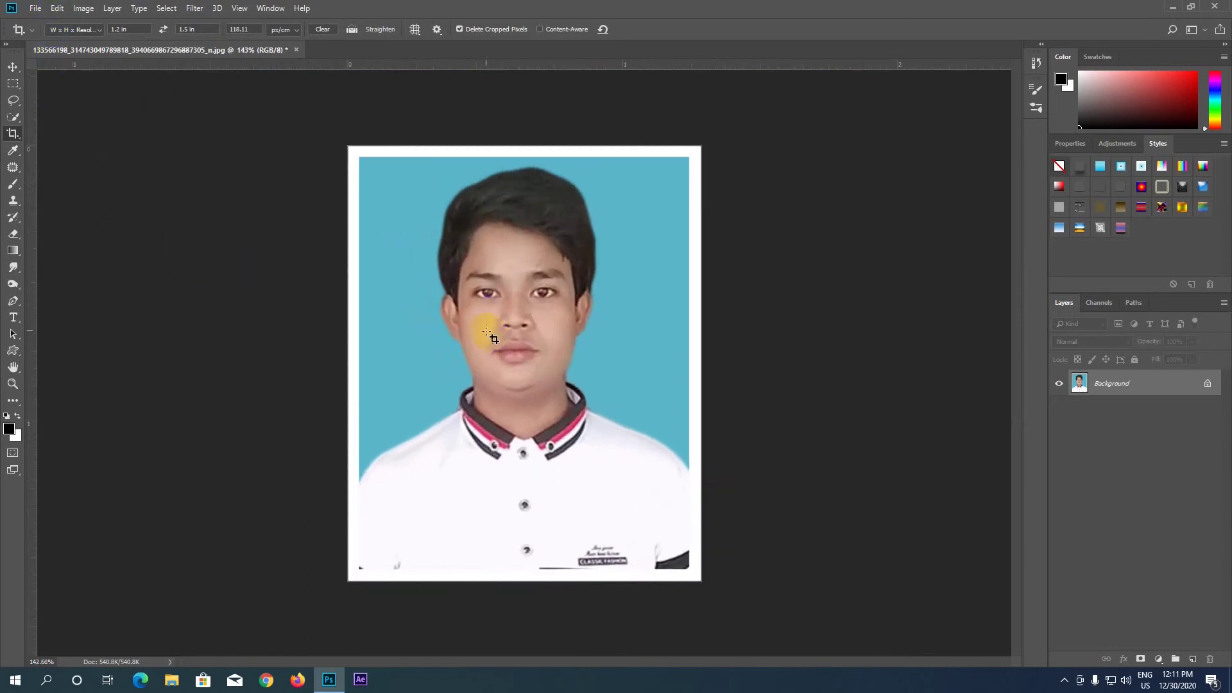
left_click(56, 9)
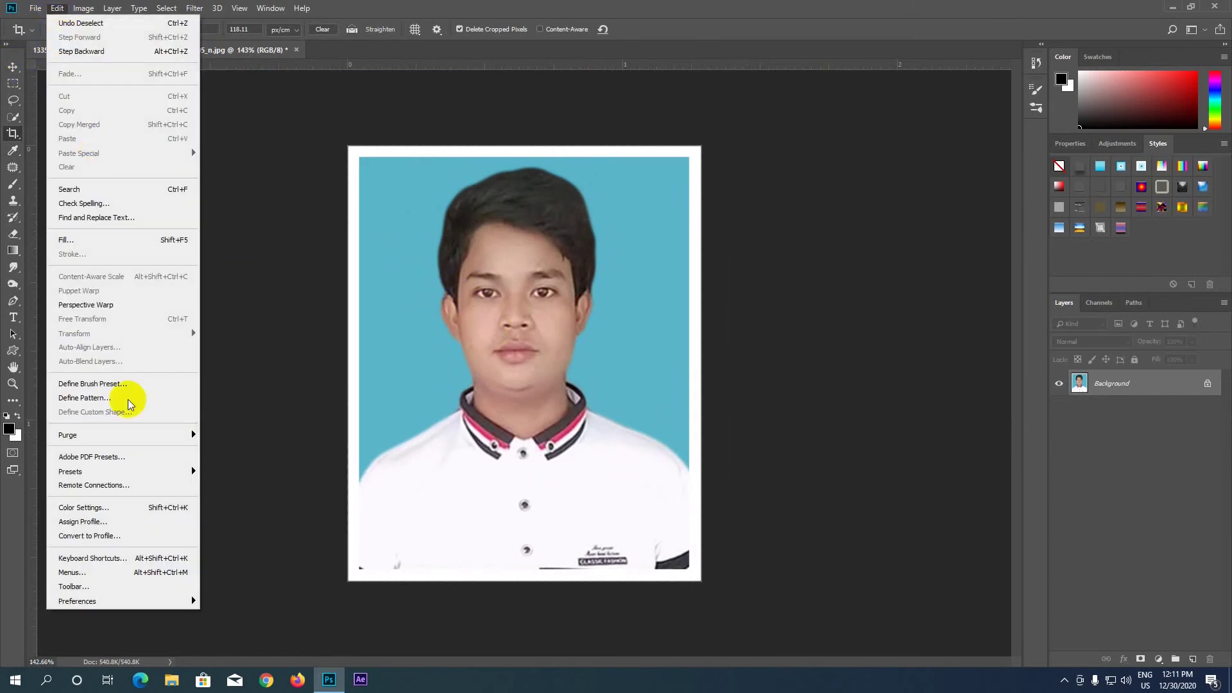
left_click(84, 398)
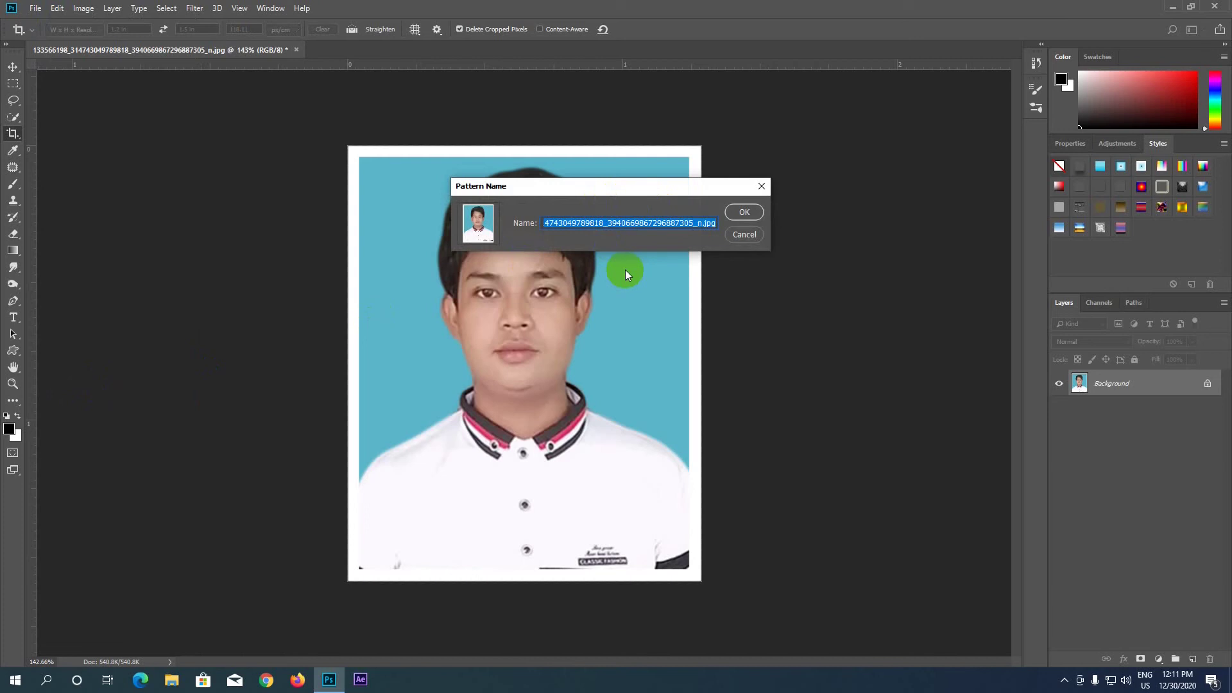
type("hhh")
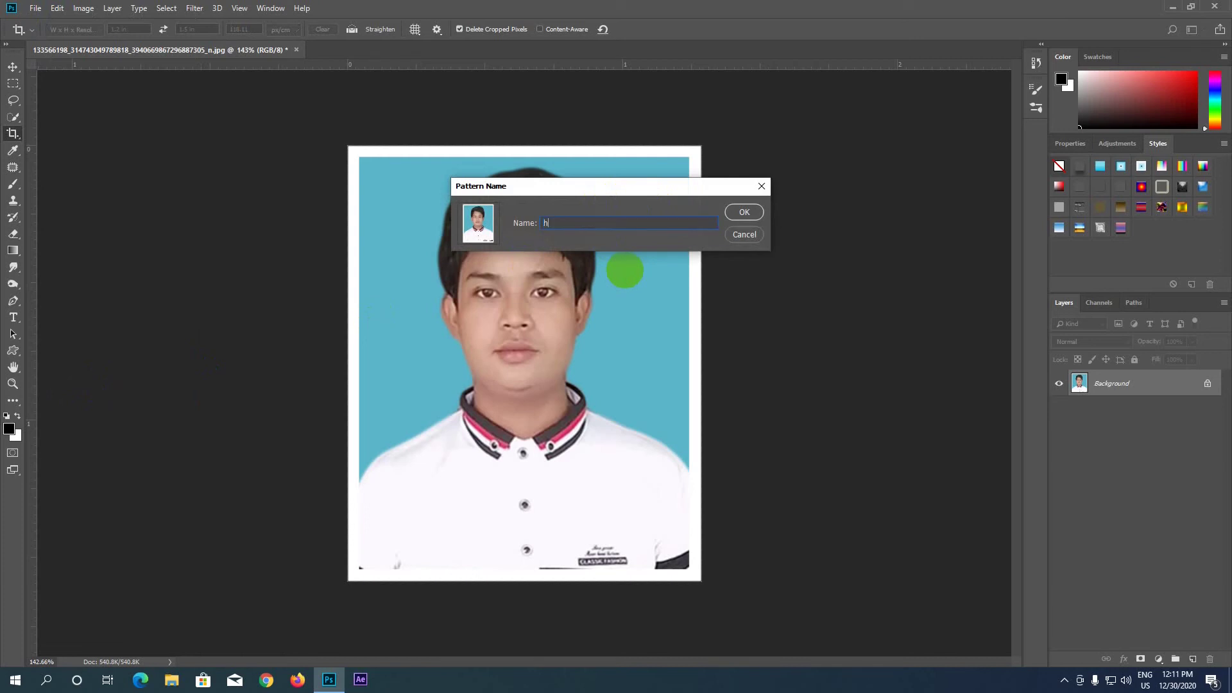
left_click(745, 212)
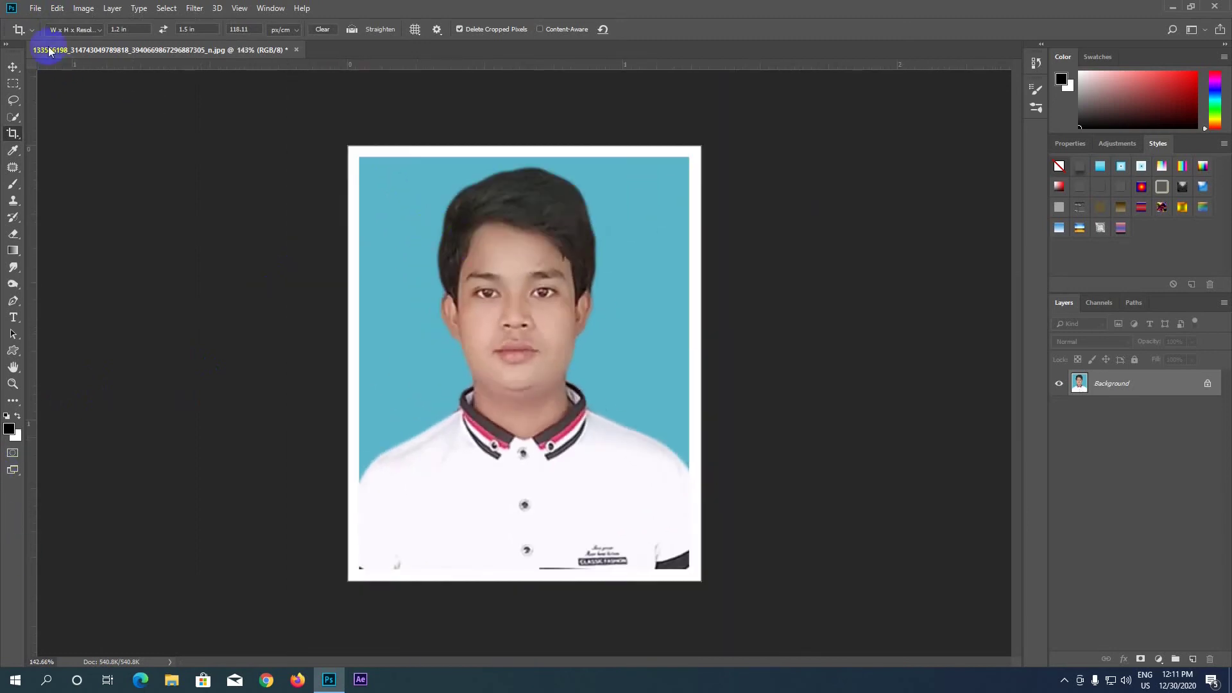
- Create a new document 5 inches wide and 7 inches high at 300 pixels/inch with a white background, and leave the Crop tool
left_click(34, 8)
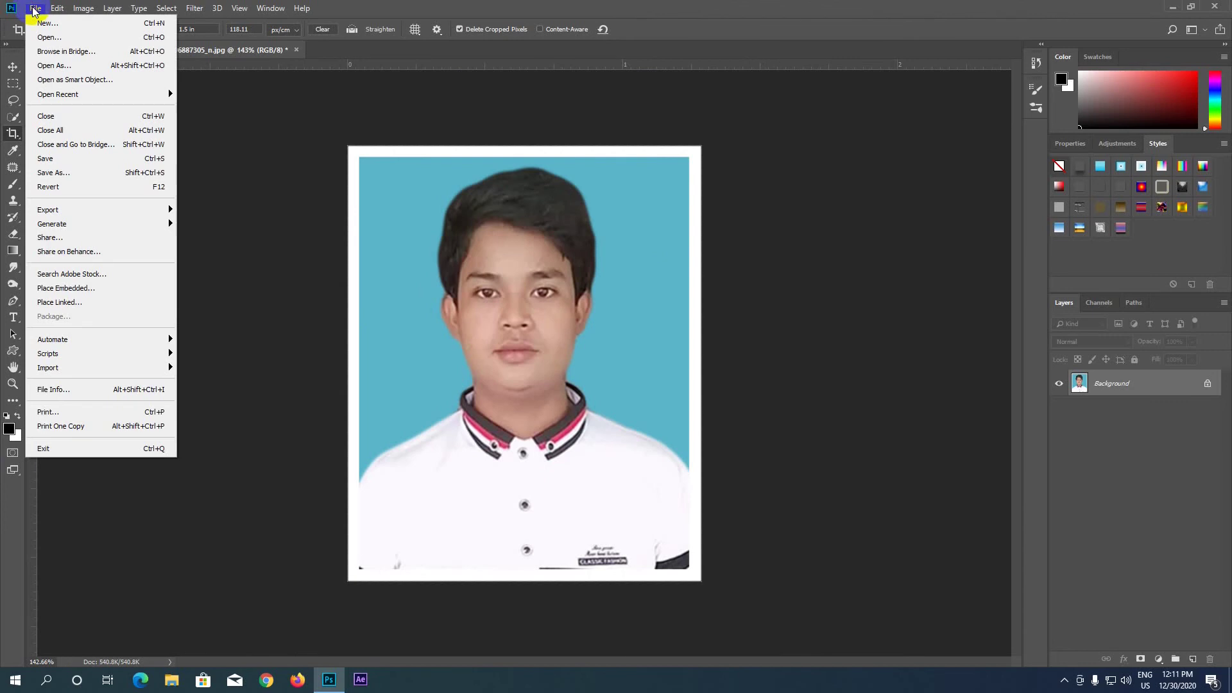
left_click(47, 23)
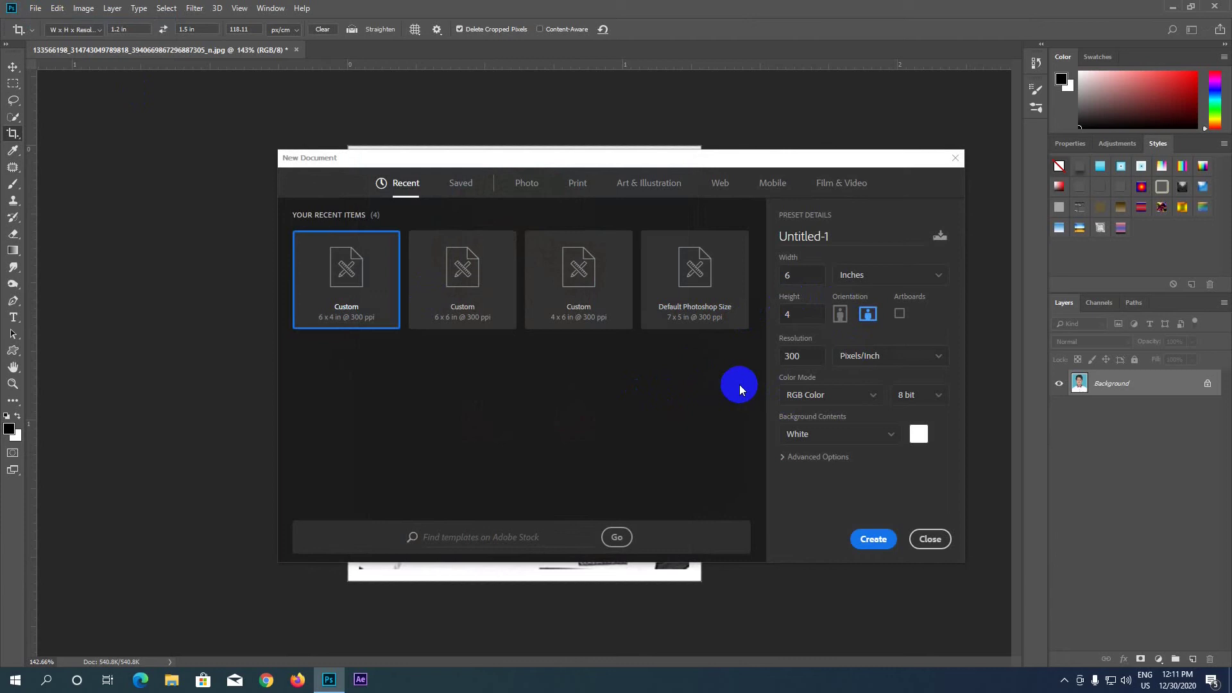
double_click(813, 275)
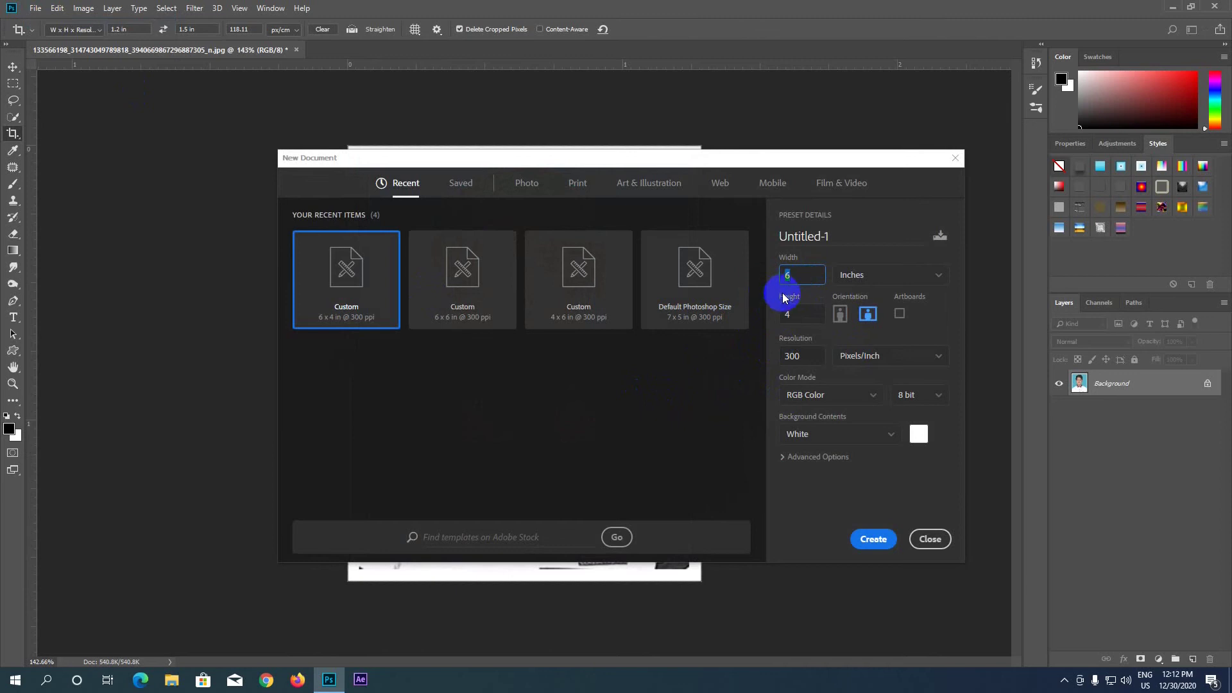
type("5")
double_click(781, 320)
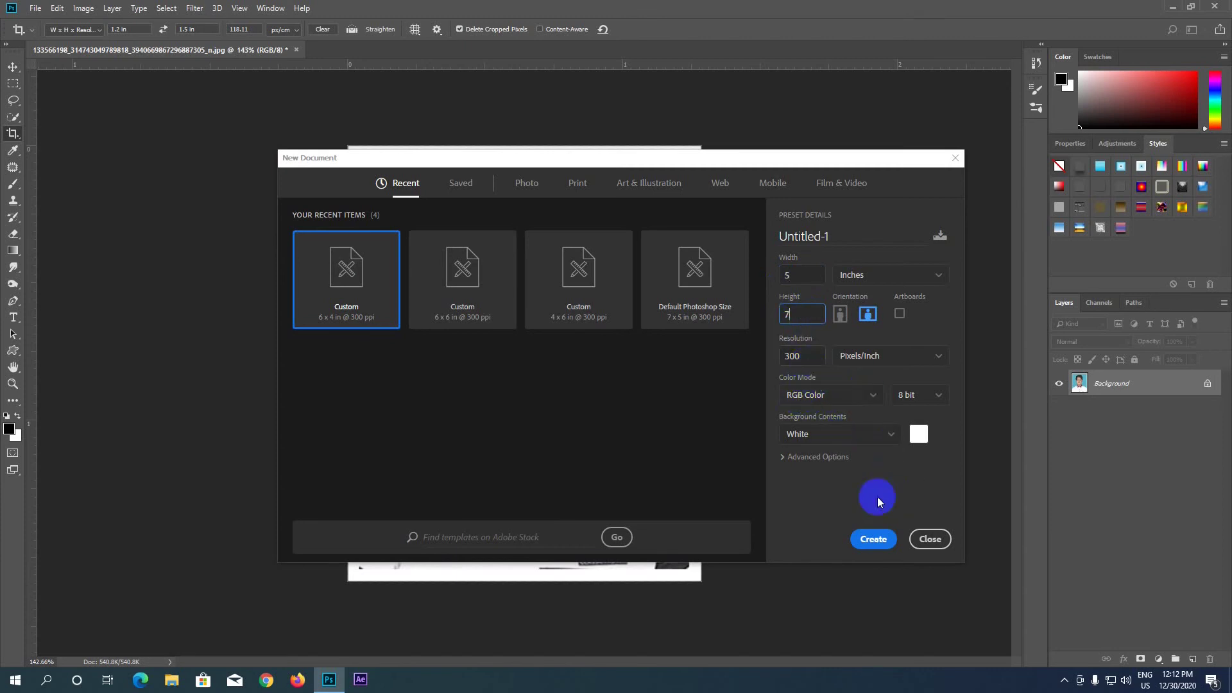
left_click(877, 541)
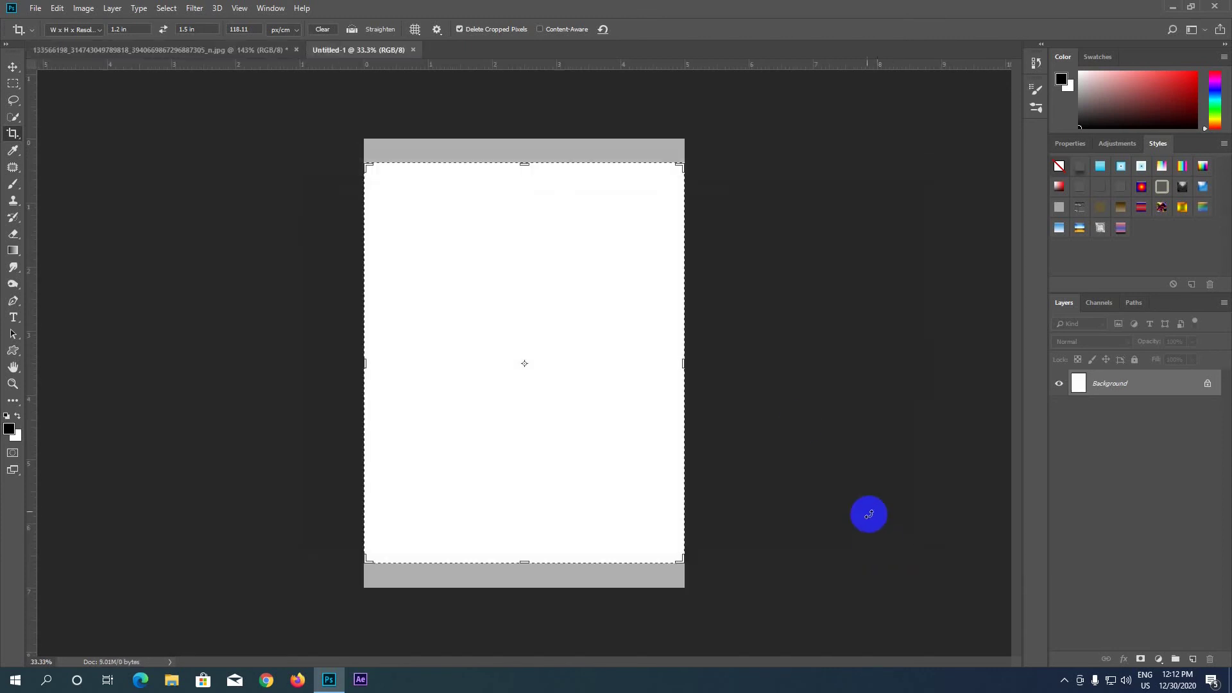
left_click(12, 67)
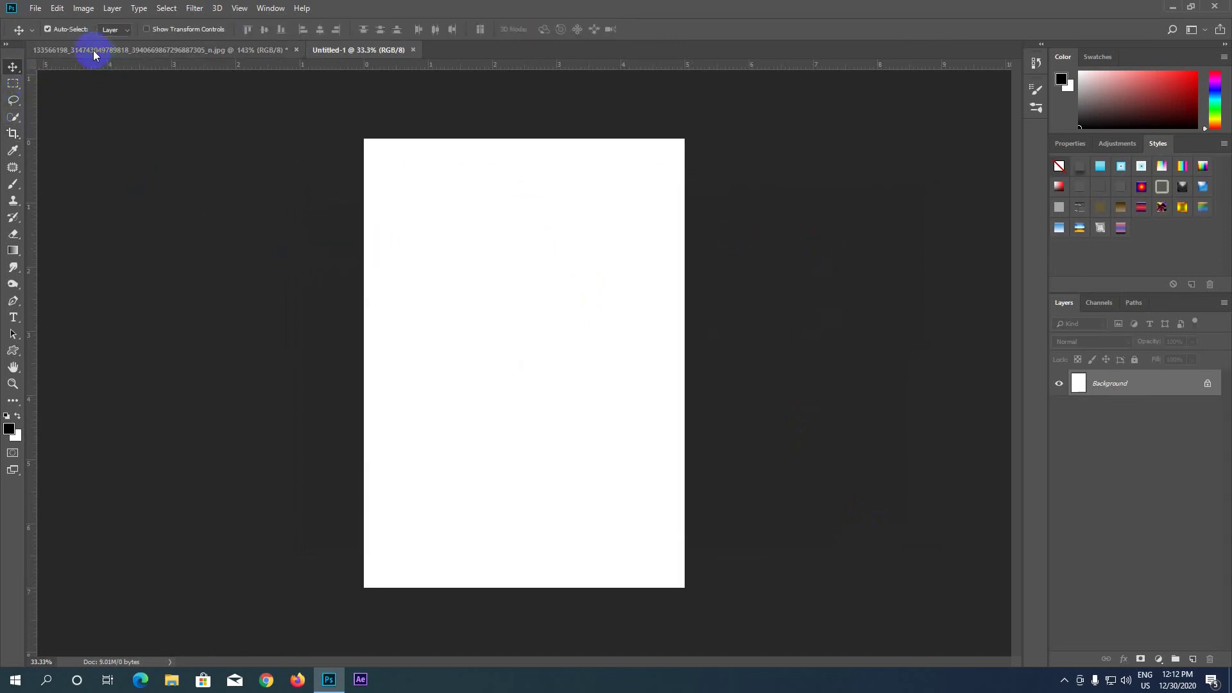
- Fill the blank page with the bordered ID photo pattern, using Pattern contents and the Normal blending mode
left_click(51, 9)
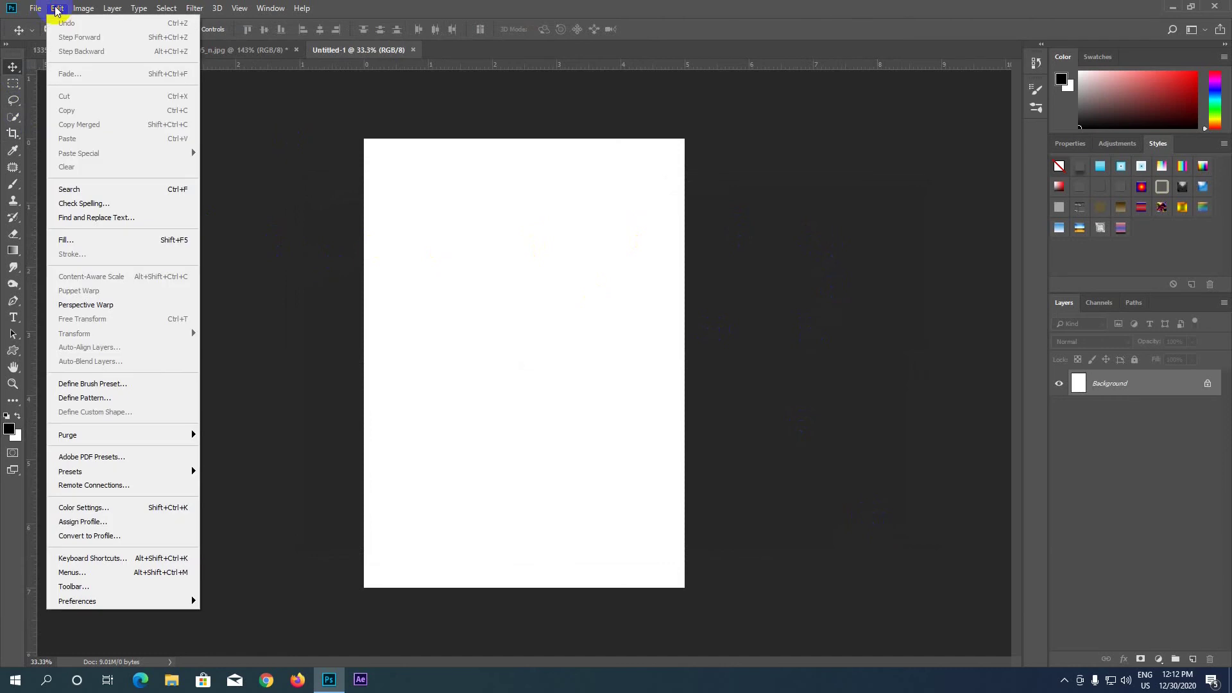
left_click(66, 242)
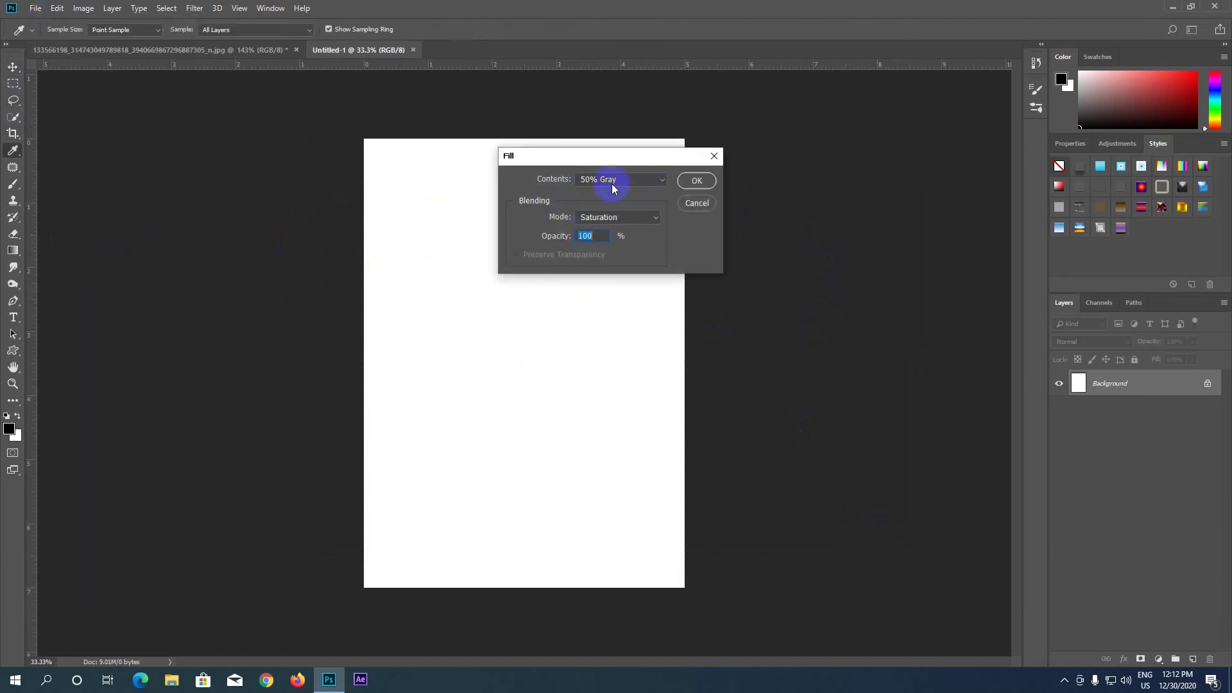
left_click(663, 182)
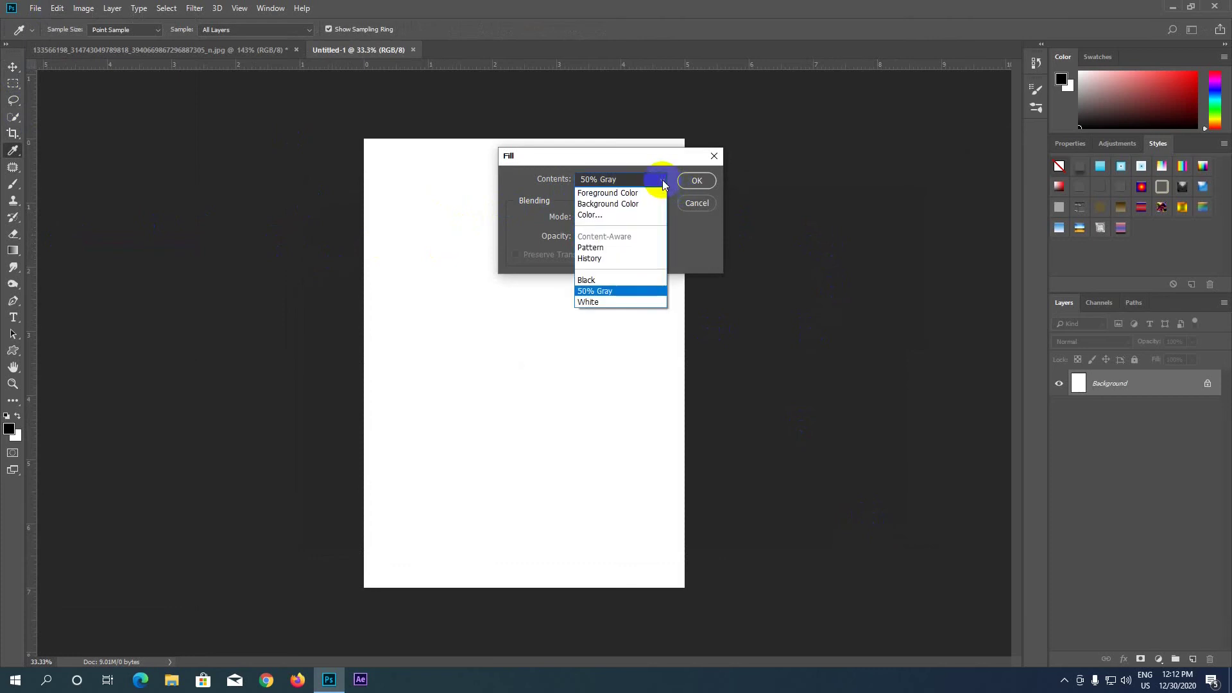
left_click(585, 248)
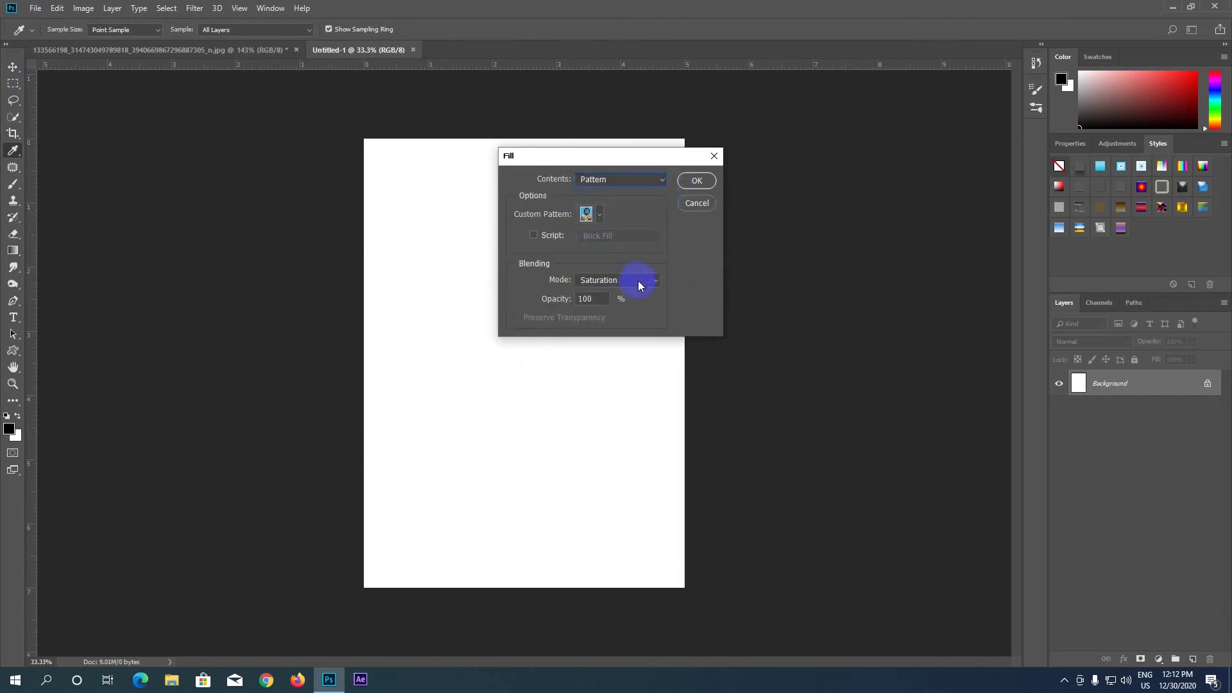
left_click(644, 283)
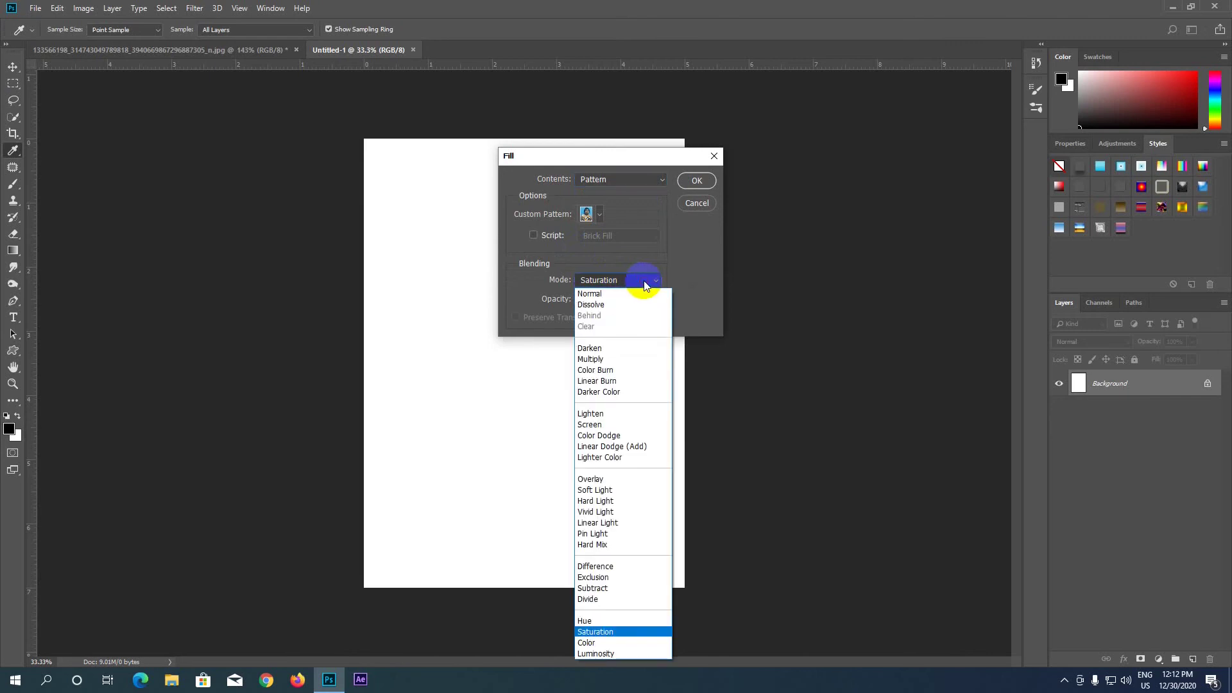
left_click(602, 294)
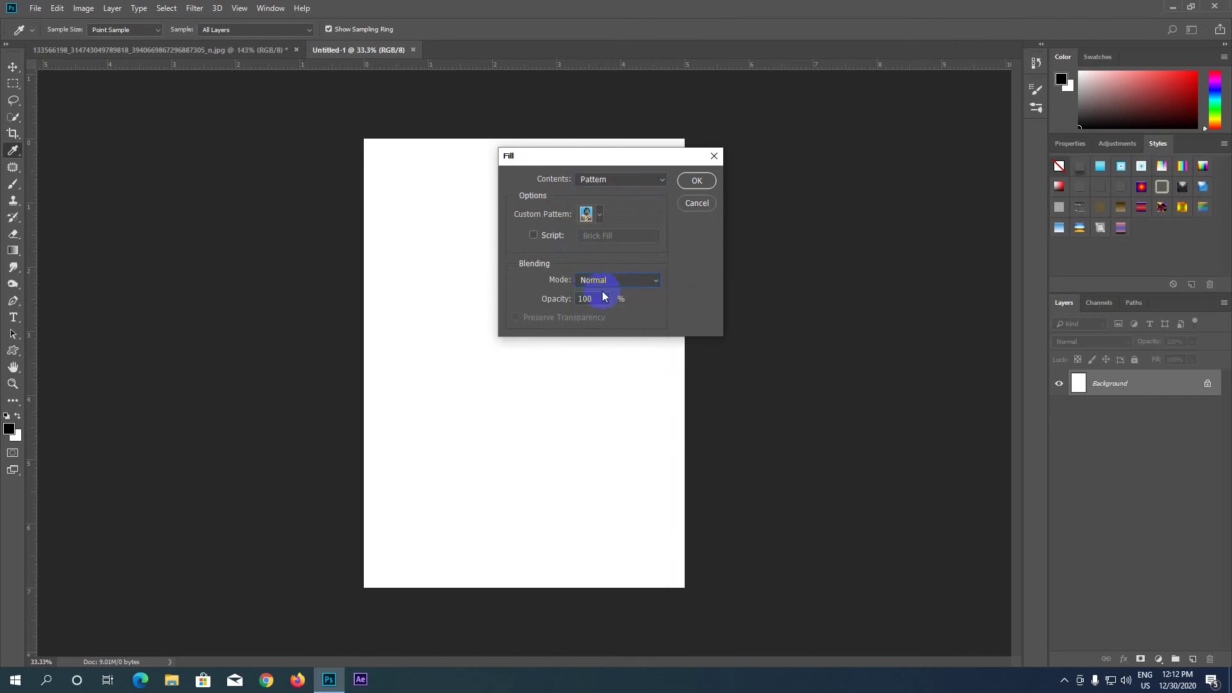
left_click(600, 216)
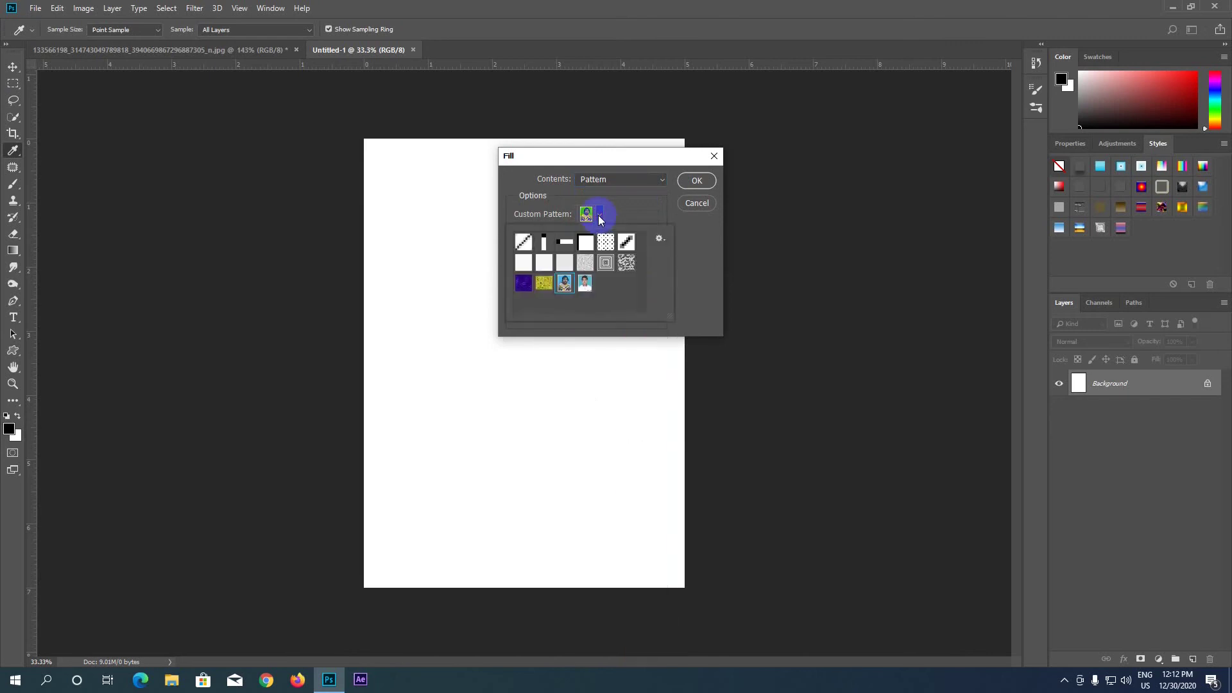
left_click(585, 284)
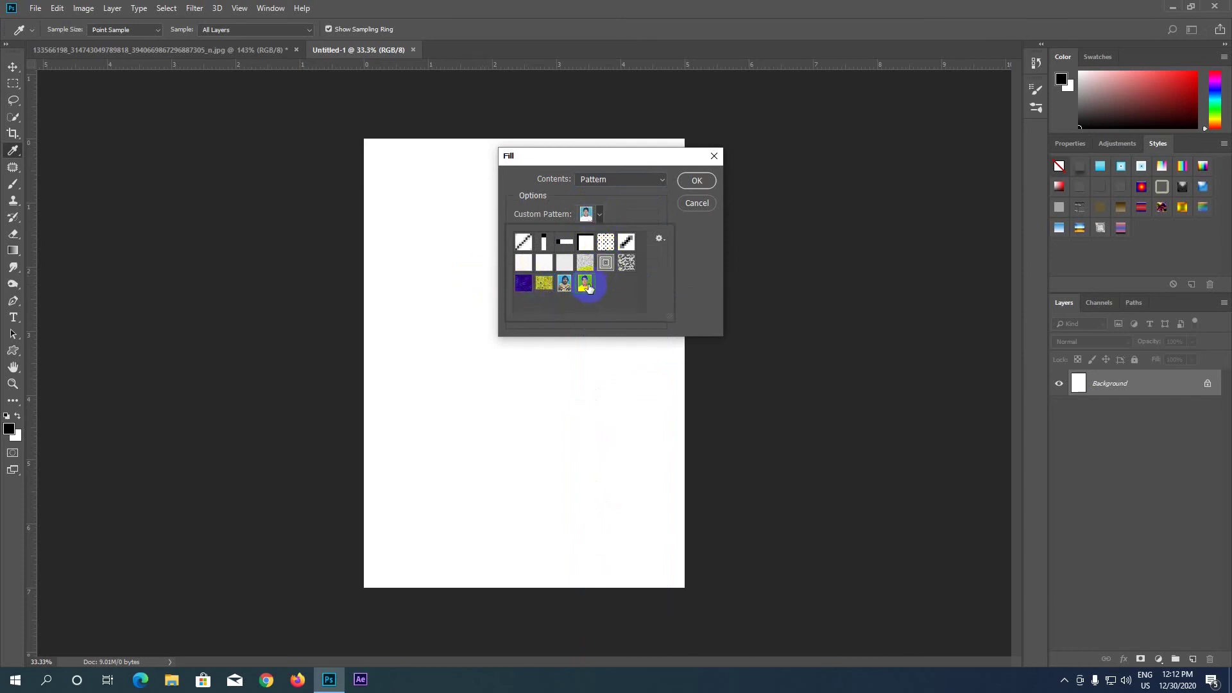
left_click(688, 184)
key("v")
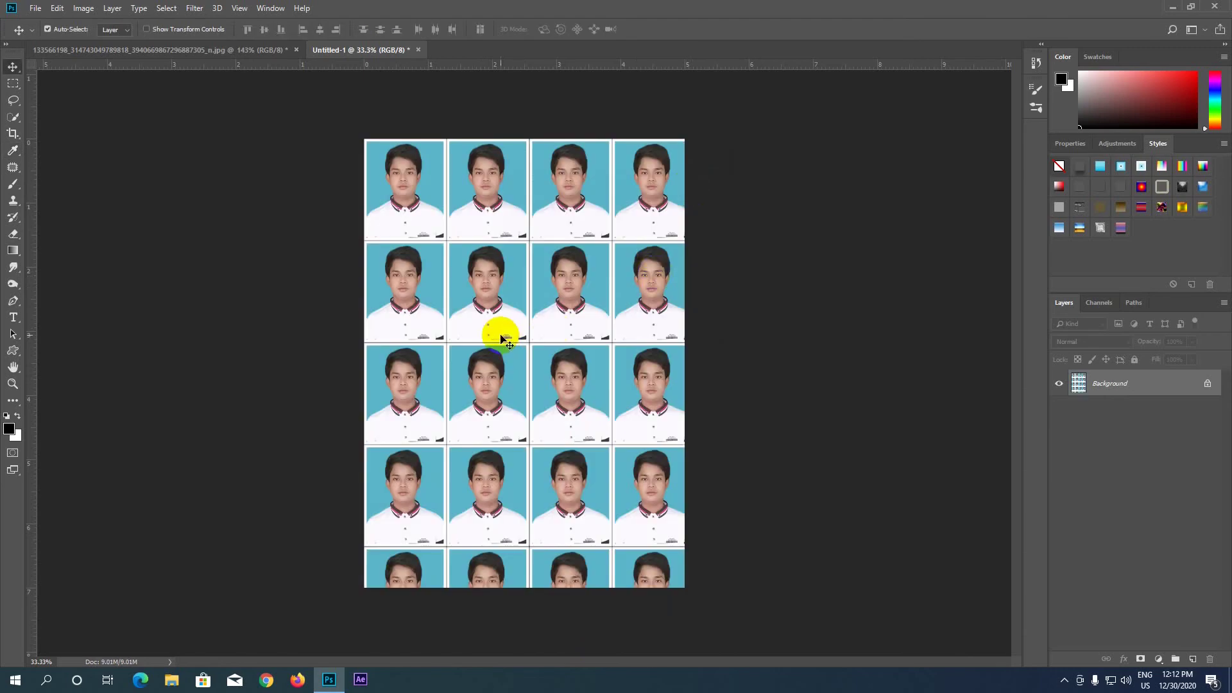
scroll(501, 338, "up", 3)
scroll(502, 333, "down", 2)
scroll(502, 331, "up", 2)
scroll(503, 321, "down", 2)
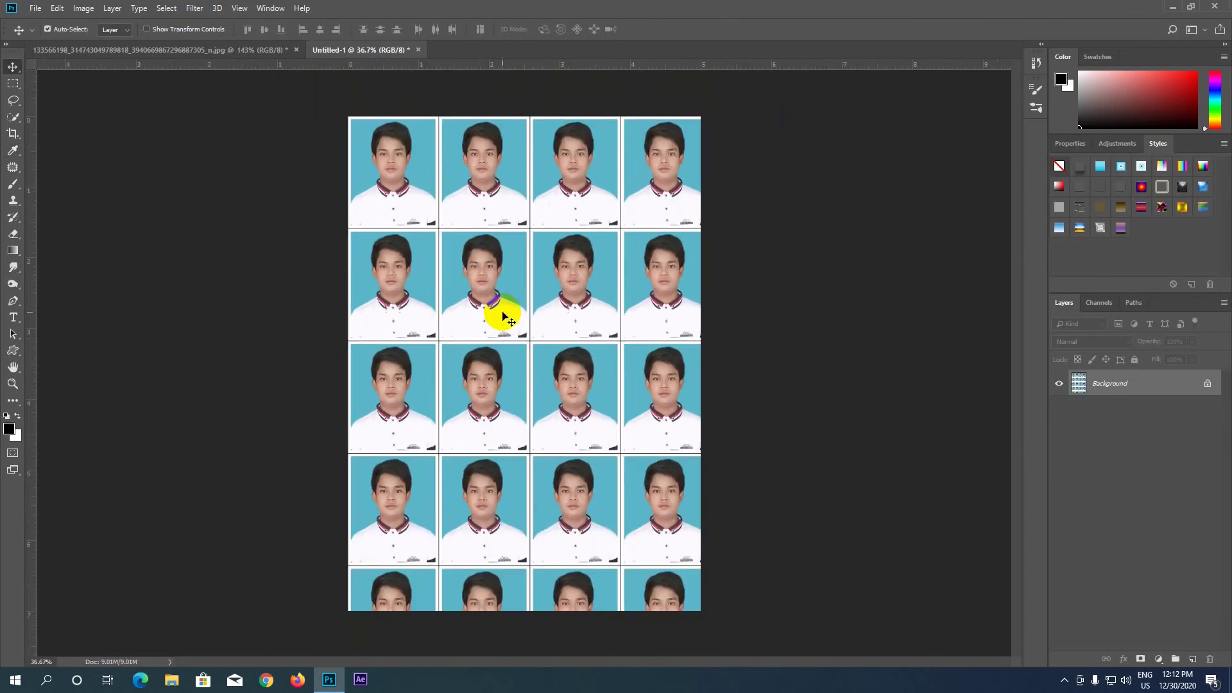
scroll(502, 316, "up", 1)
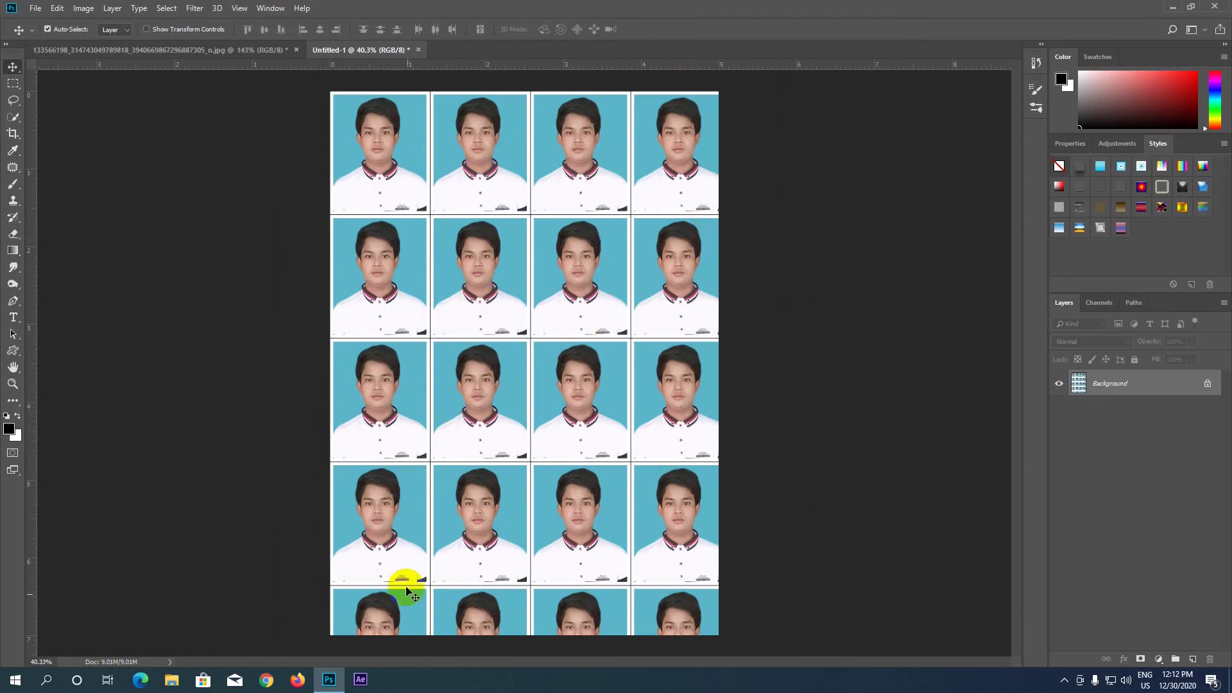
scroll(566, 550, "down", 1)
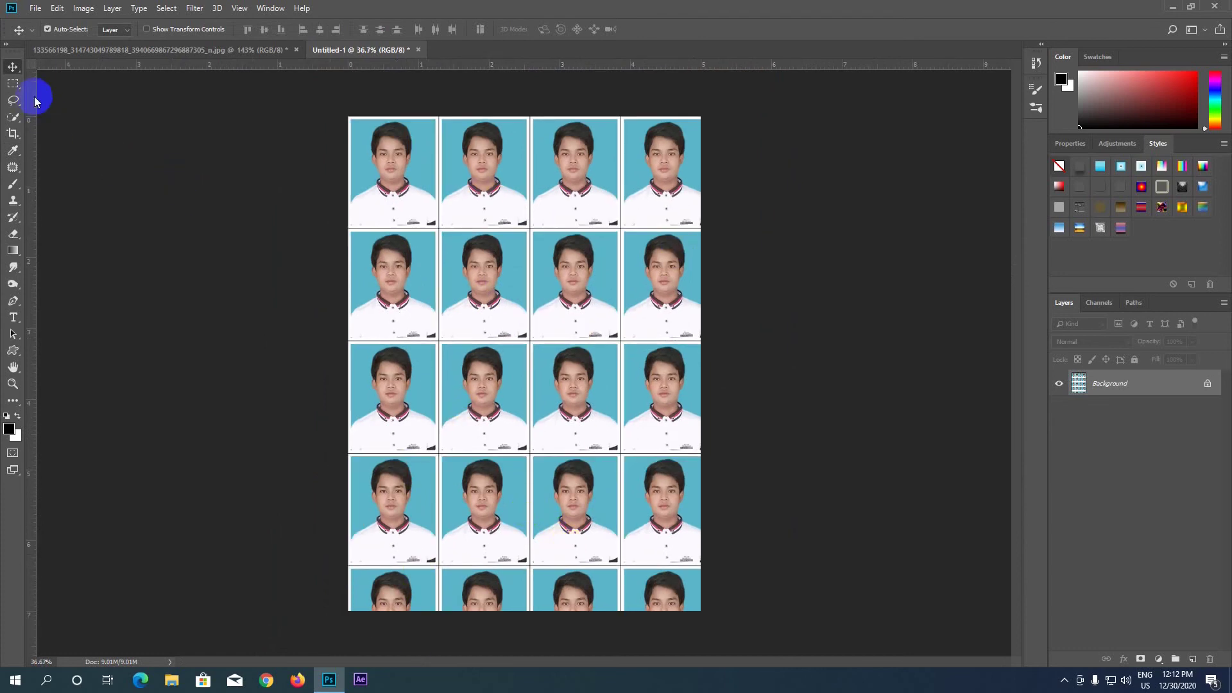
- Select the cut-off fourth column and the partial bottom row of ID photos together with the Rectangular Marquee
left_click(13, 85)
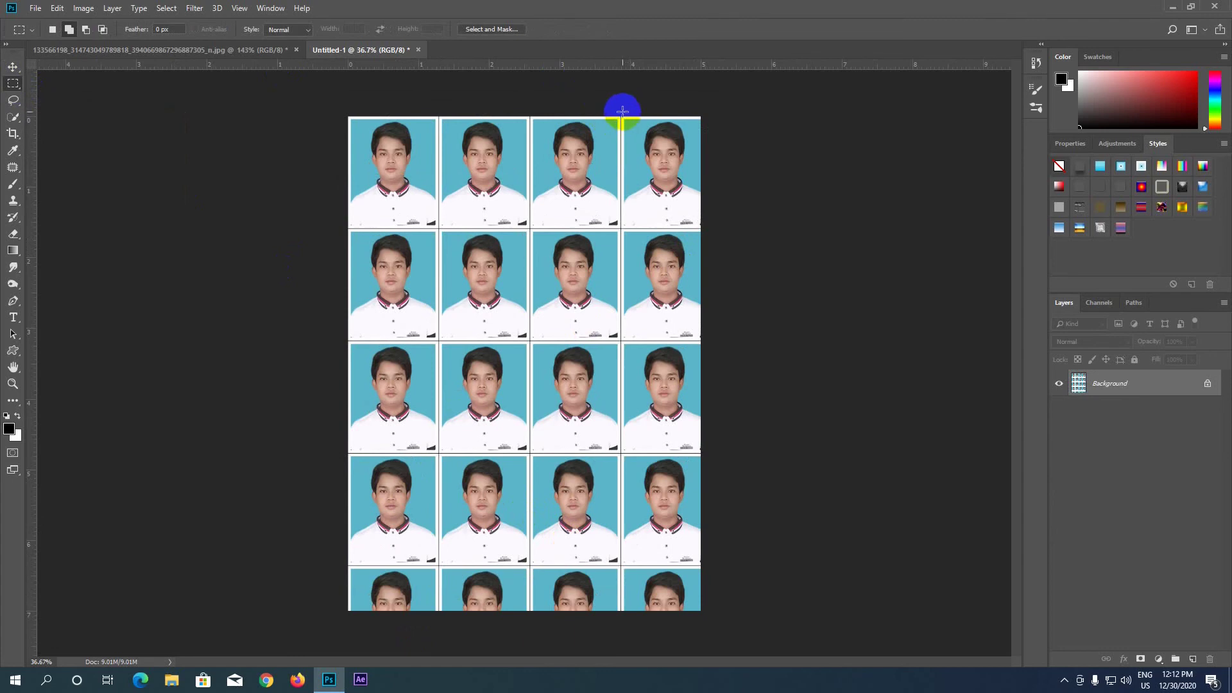
left_click_drag(622, 112, 754, 627)
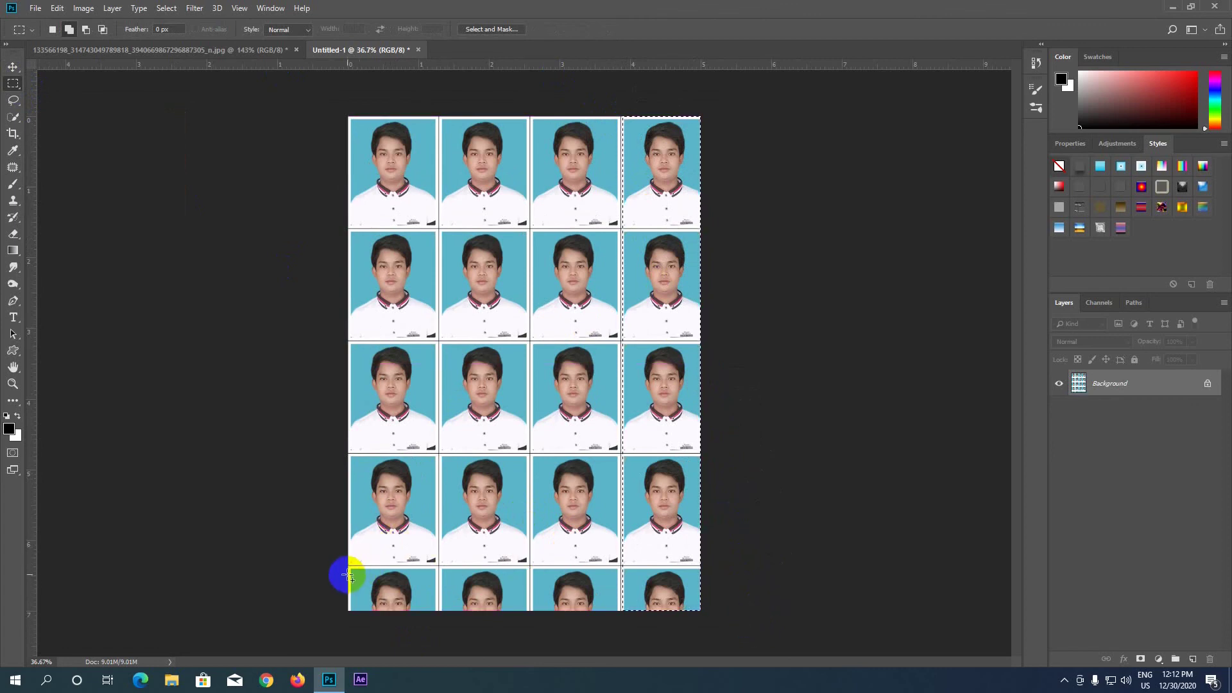
left_click_drag(348, 569, 435, 607)
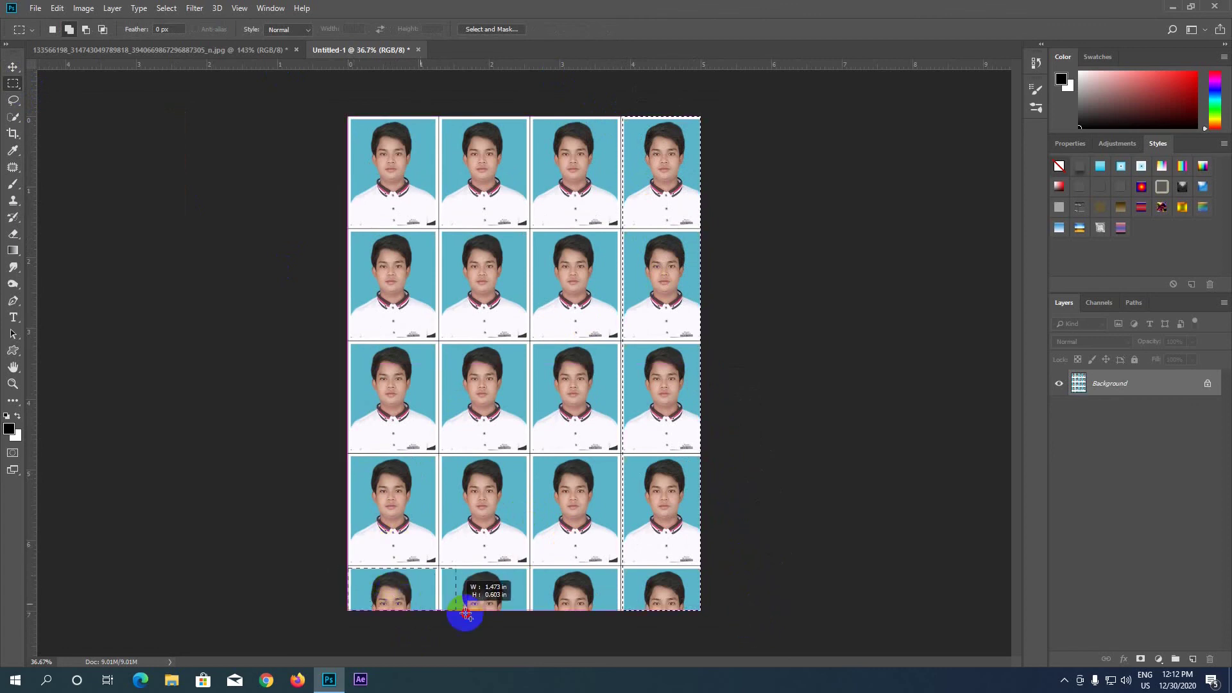
left_click_drag(595, 640, 650, 654)
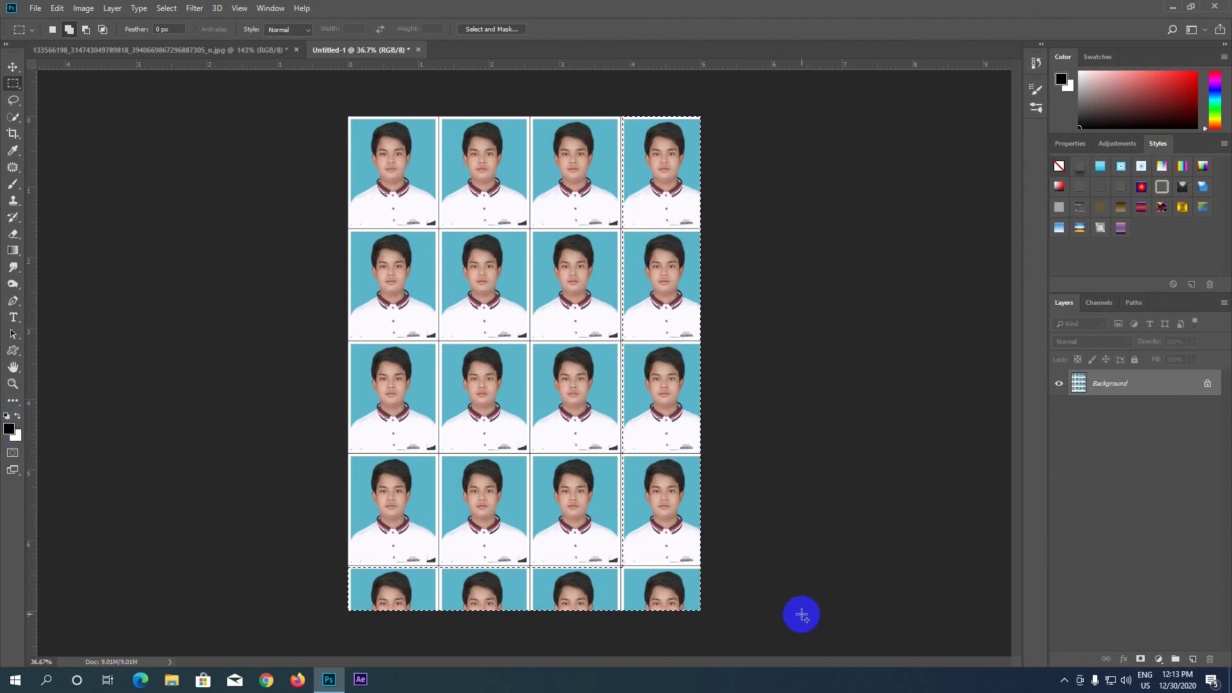
- Fill the selected incomplete photos with the white Background Color
key("shift+F5")
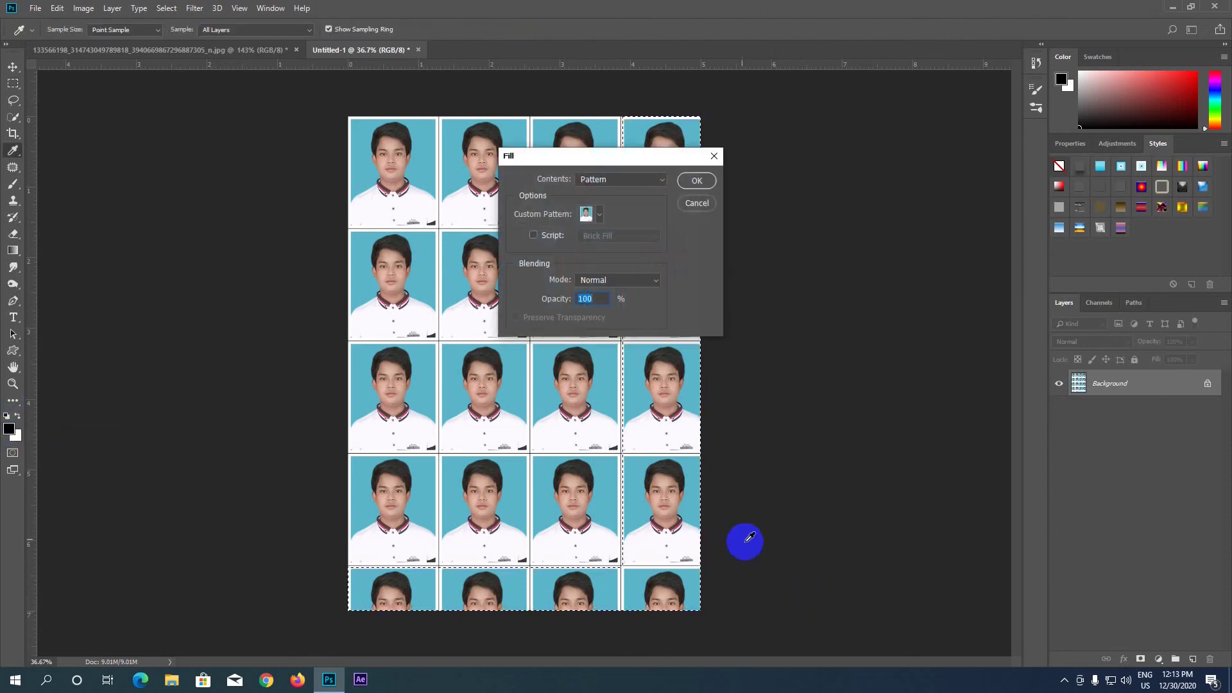
left_click(658, 182)
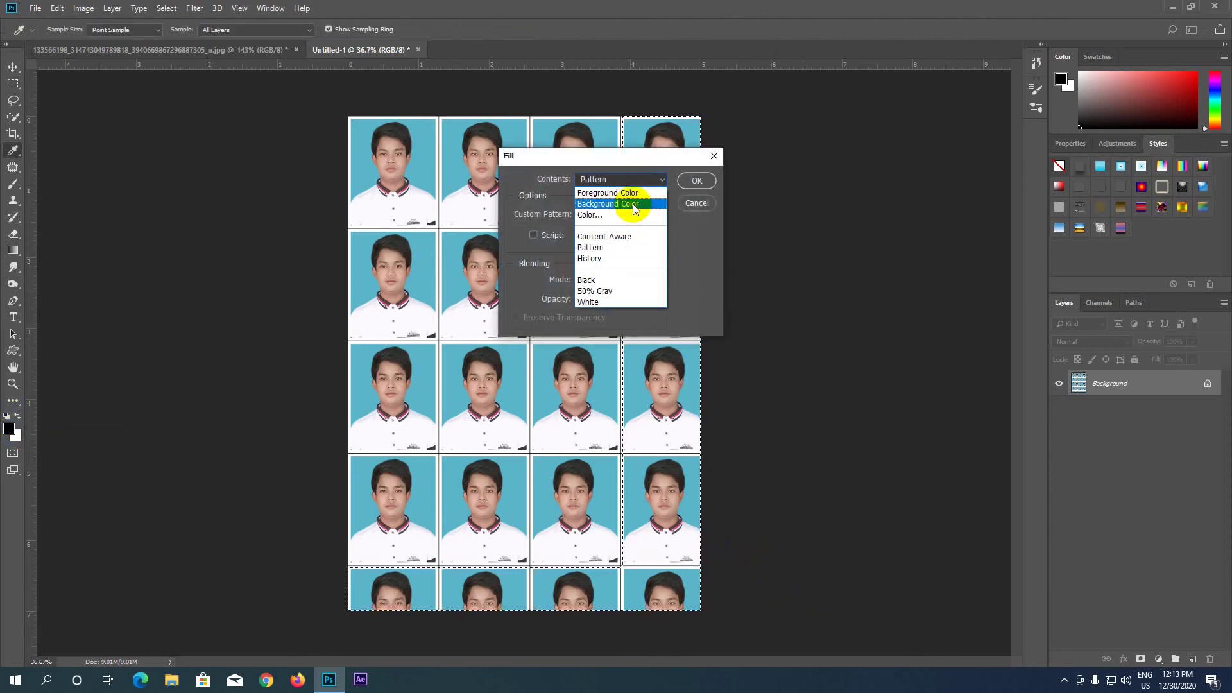
left_click(604, 204)
left_click(688, 183)
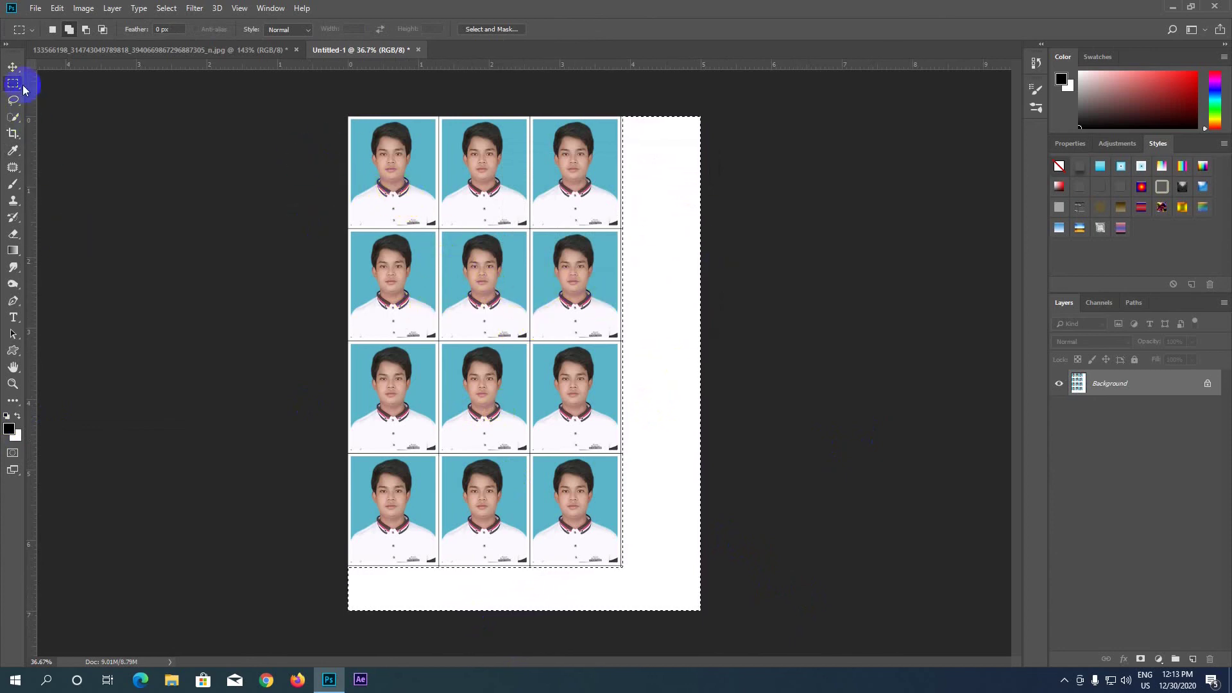
- Select the whole canvas, move the photo grid to roughly the middle of the page, and clear the selection
left_click(12, 67)
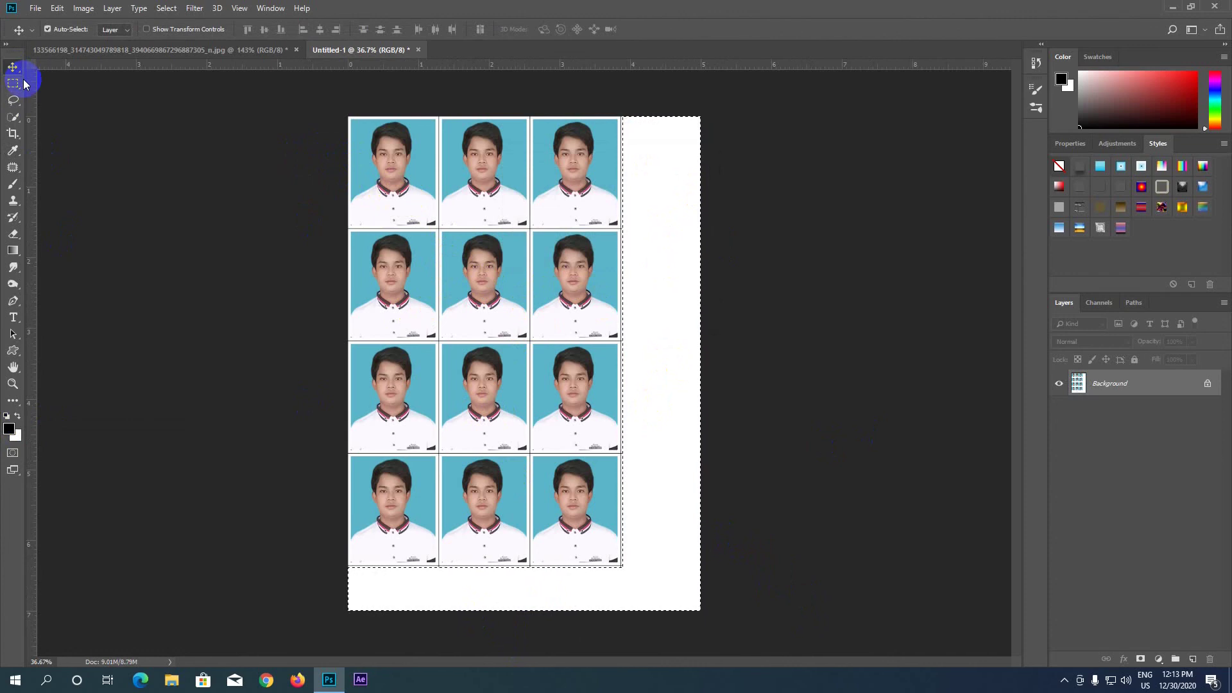
key("ctrl")
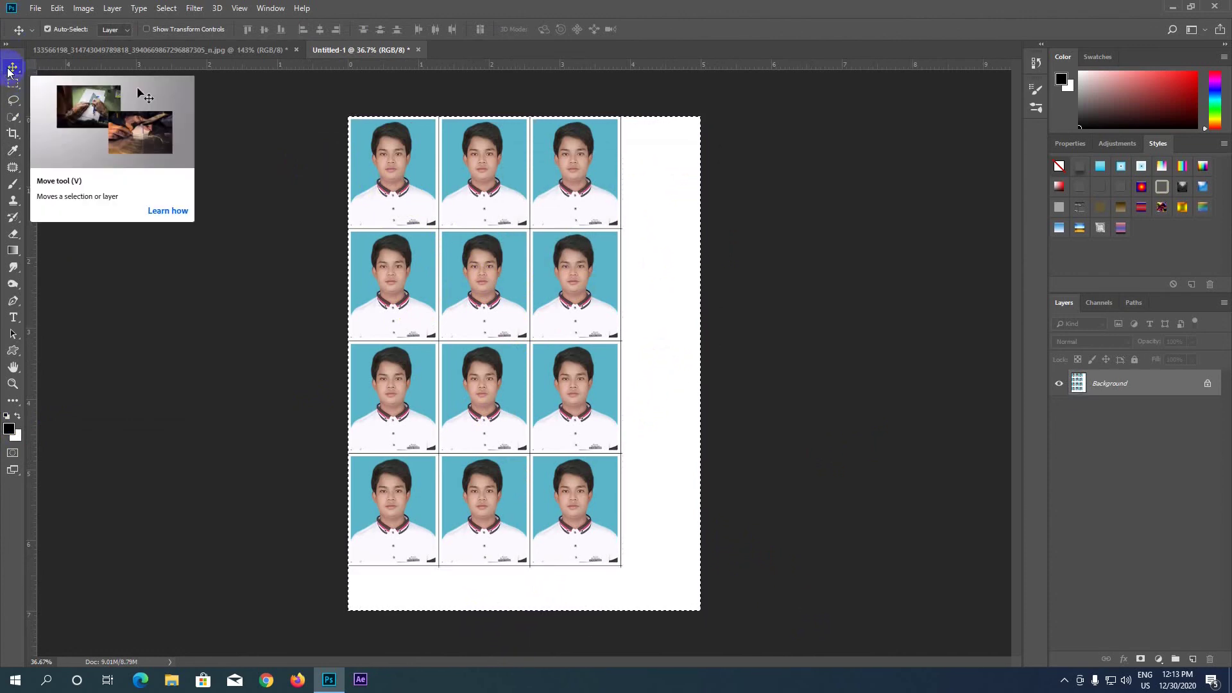
left_click_drag(398, 225, 447, 249)
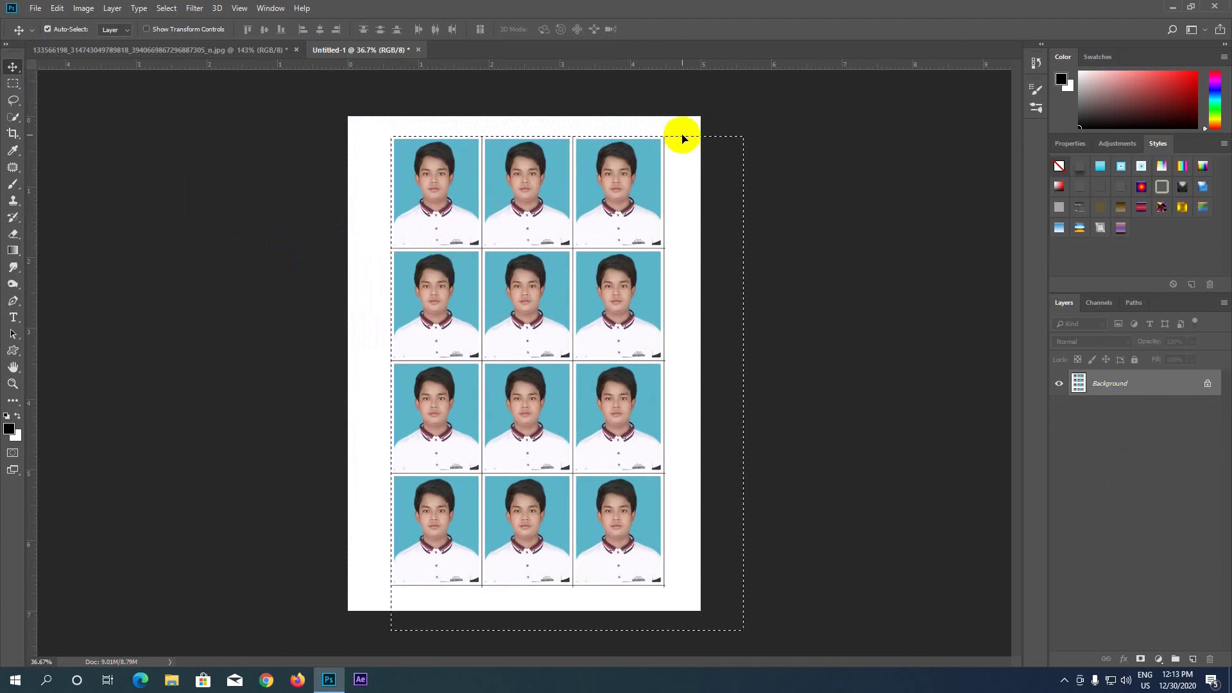
key("ctrl+d")
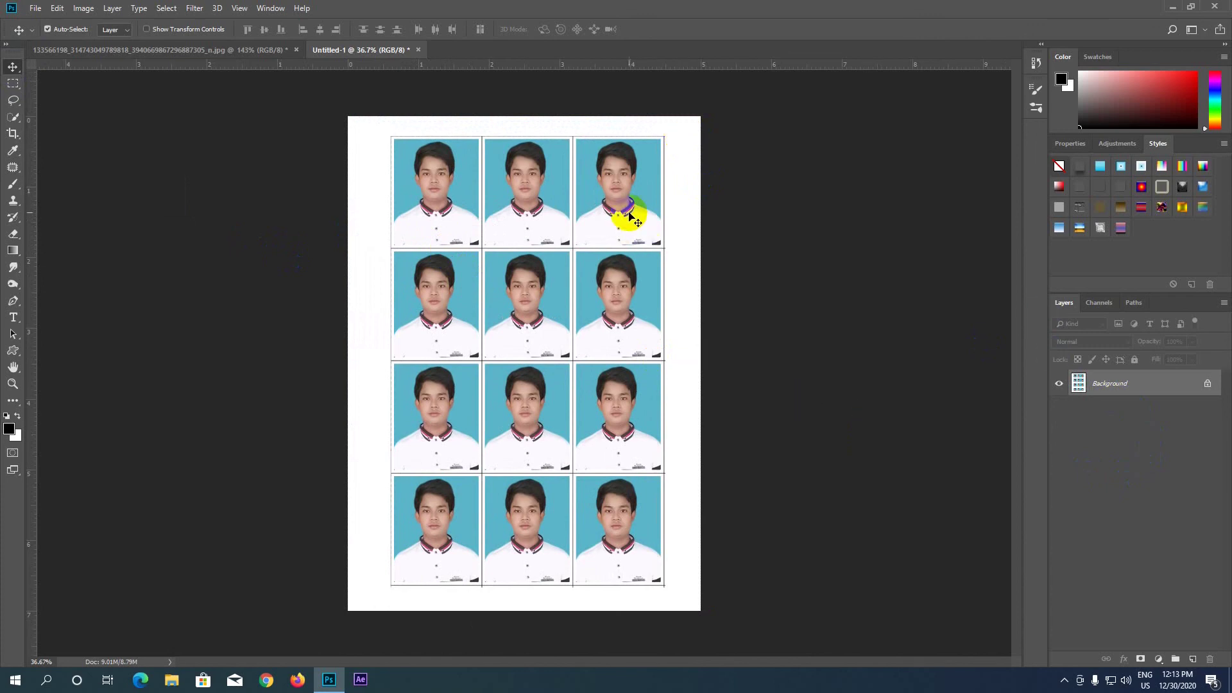
- Examine the finished sheet of ID photos up close and as a whole, checking the layout and borders
scroll(592, 232, "up", 1)
scroll(558, 286, "down", 1)
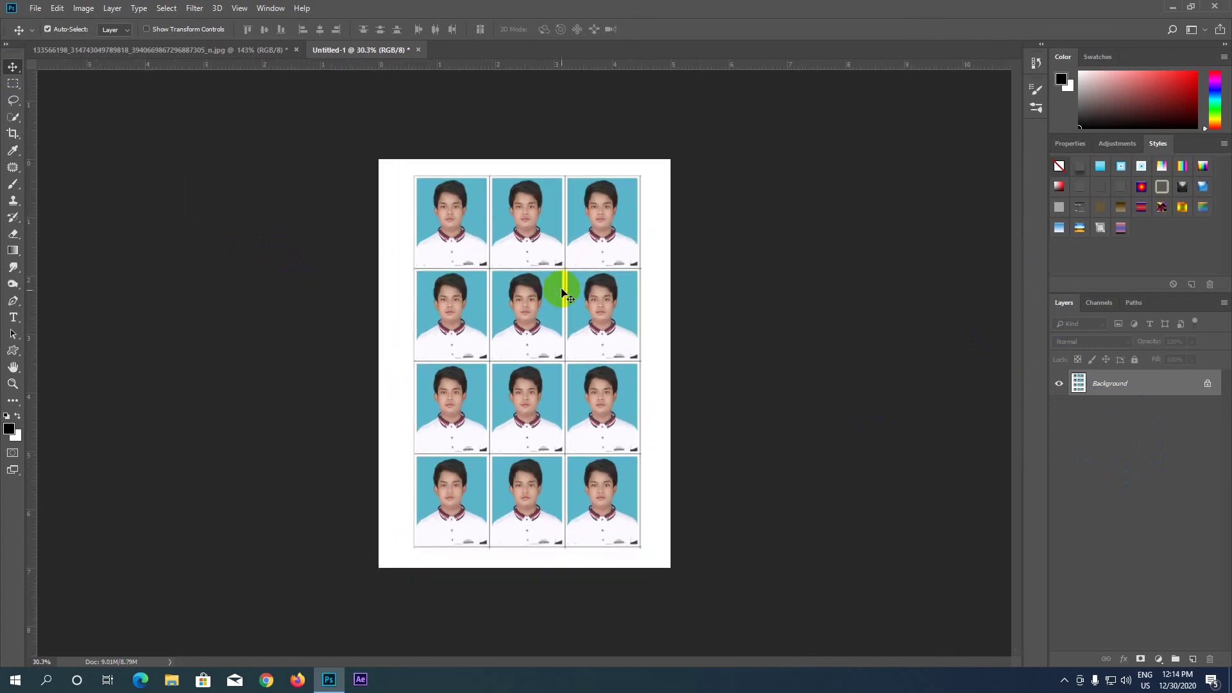
scroll(468, 295, "up", 3)
scroll(510, 295, "up", 1)
scroll(509, 292, "down", 3)
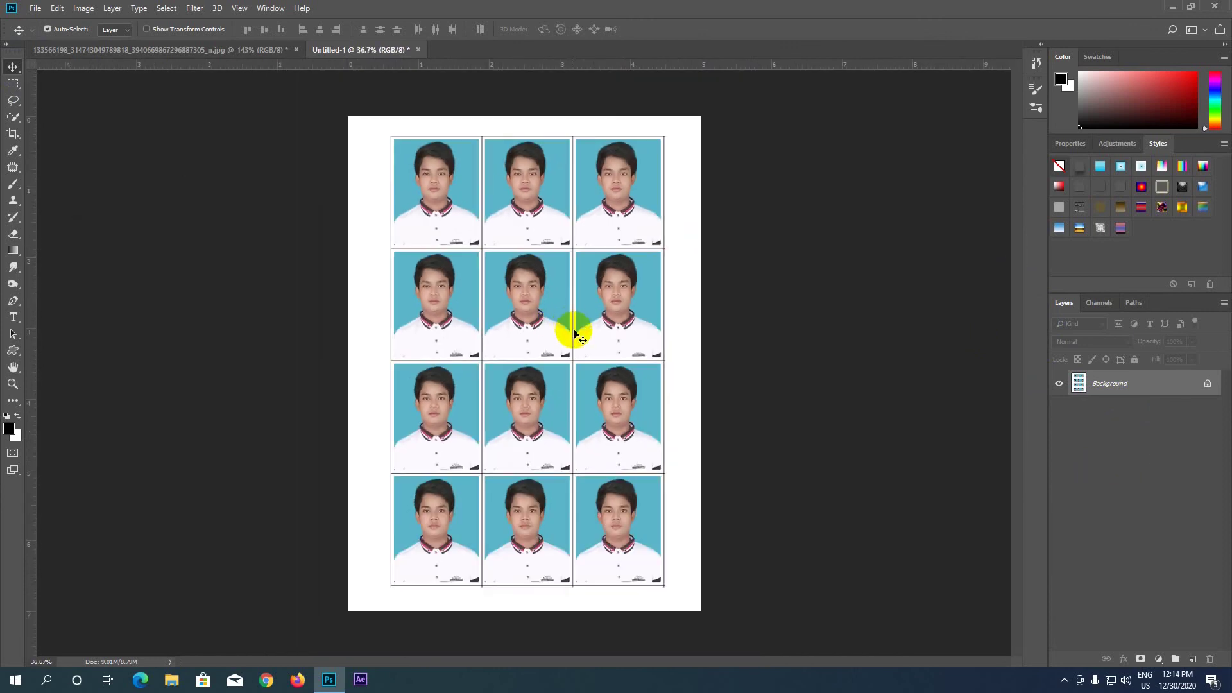
scroll(568, 324, "down", 1)
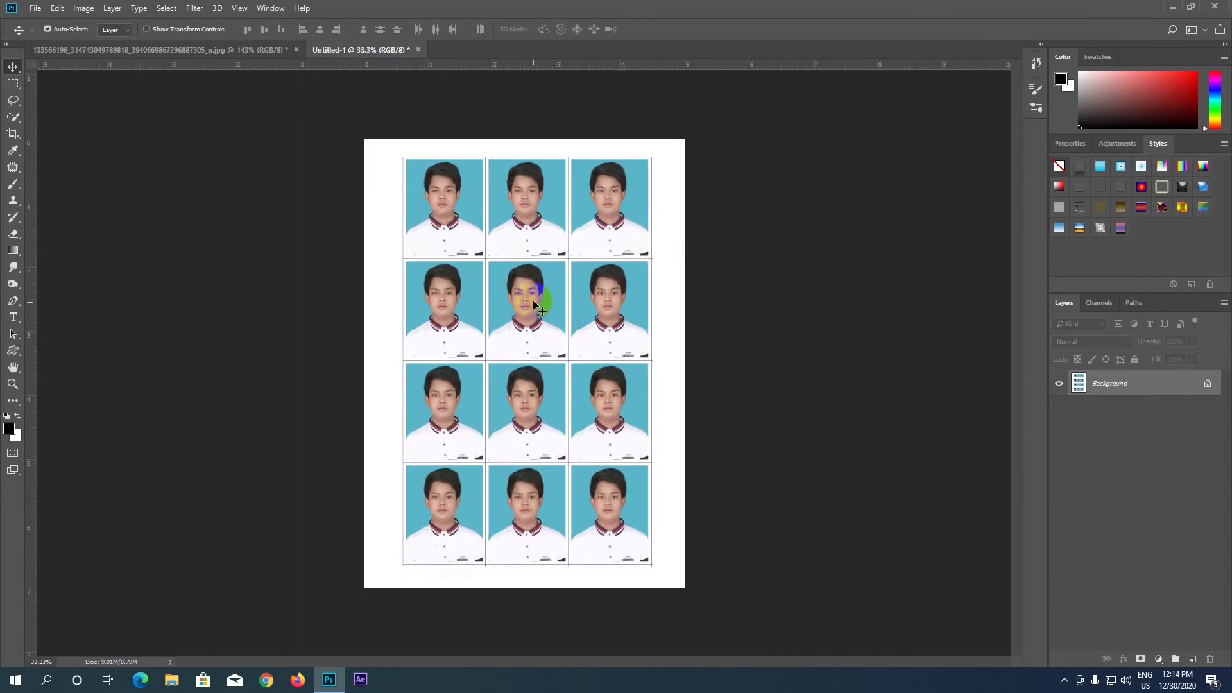
scroll(535, 297, "up", 2)
scroll(534, 312, "down", 1)
scroll(537, 335, "up", 3)
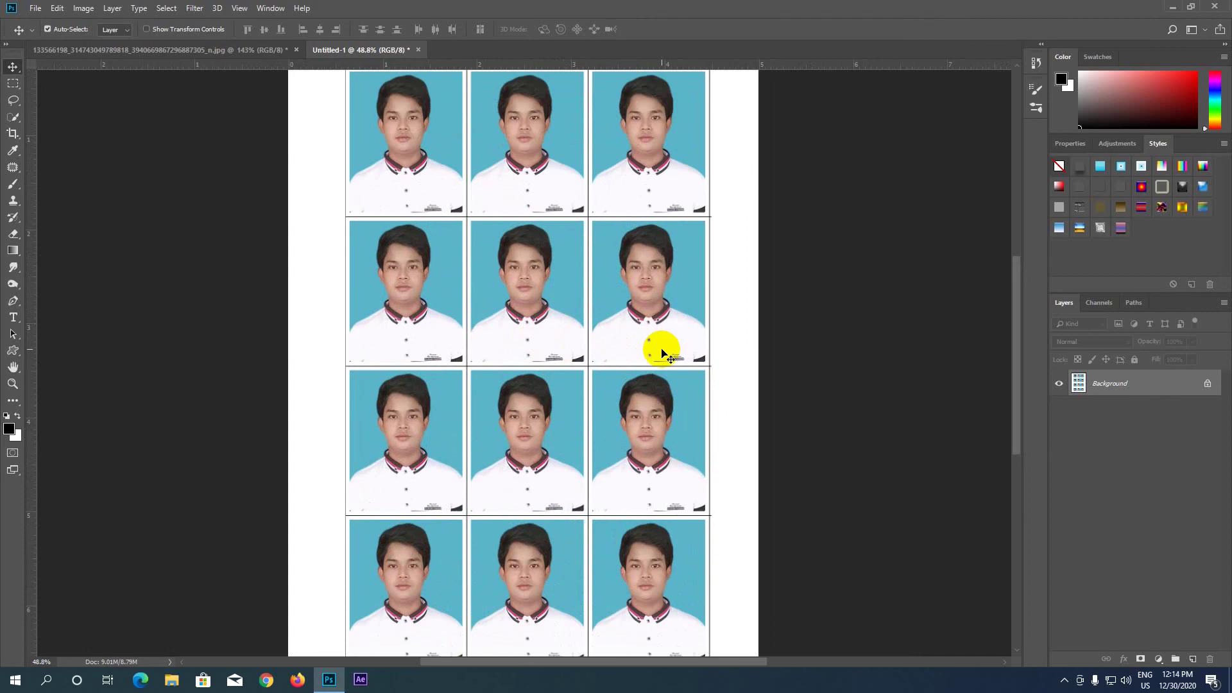
left_click(647, 374)
scroll(647, 374, "down", 2)
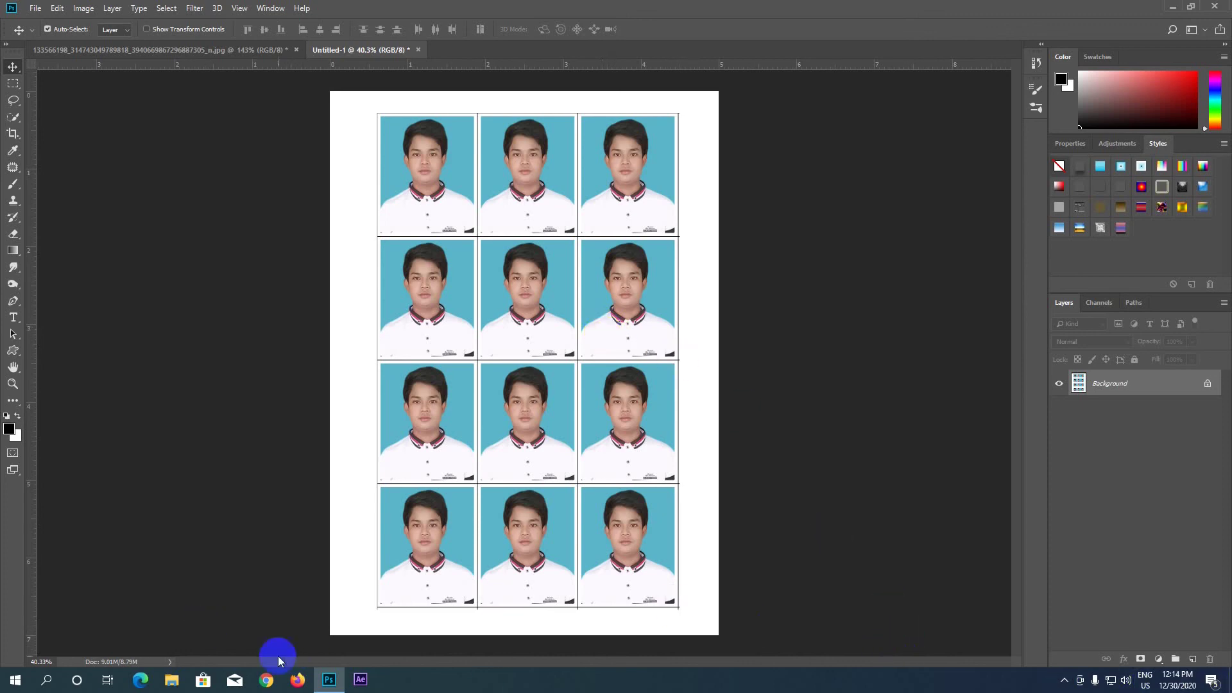
mouse_move(331, 680)
key("ctrl")
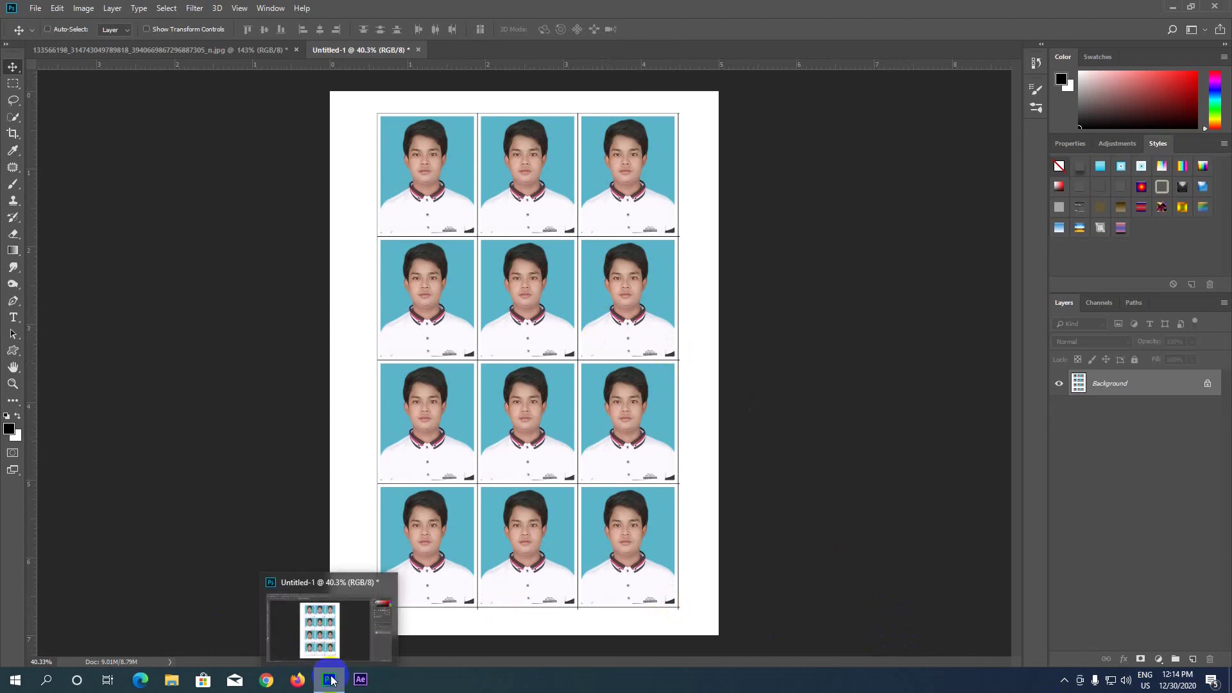